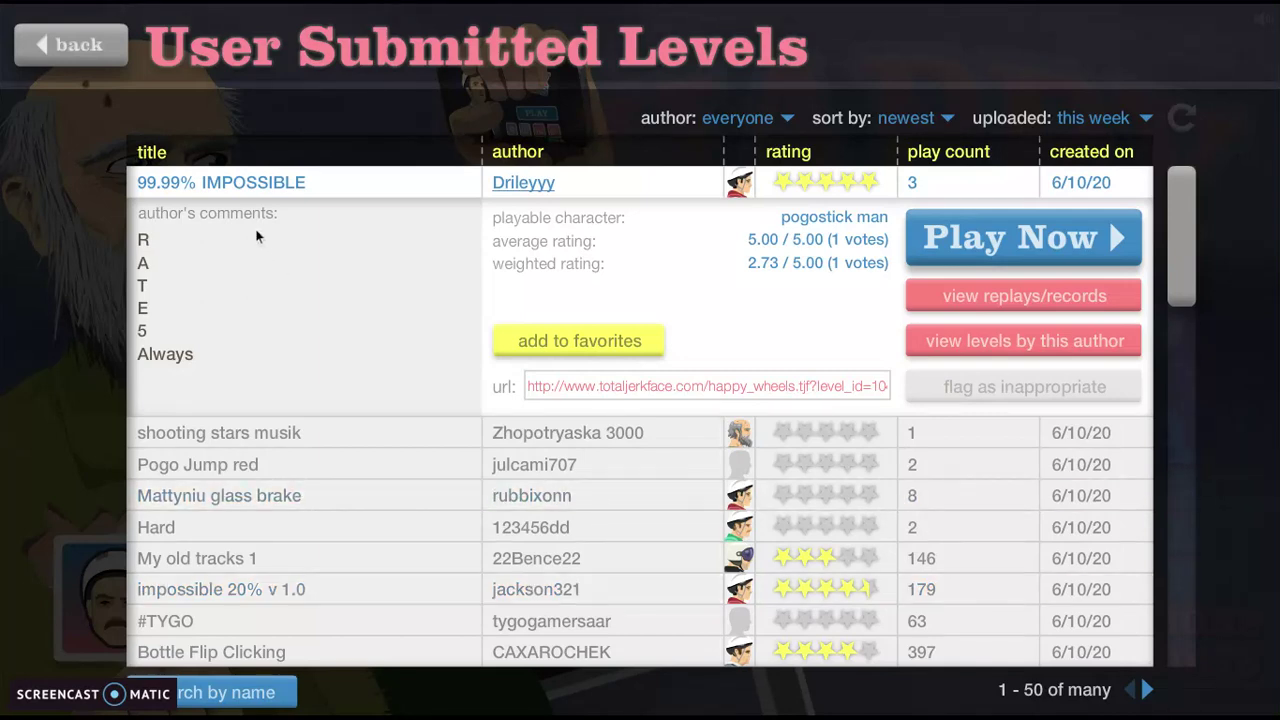
Step: Bounce the pogo rider over the blue wall, crash, then pause and restart the level
left_click(220, 186)
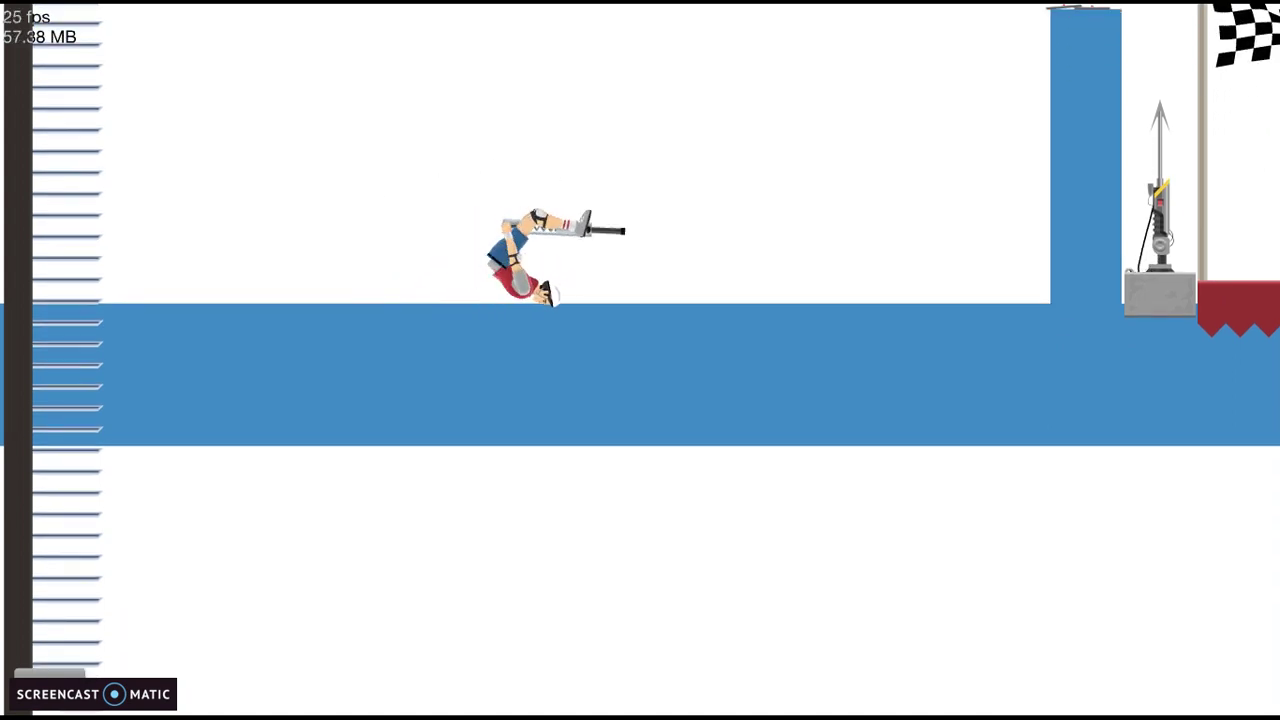
key("Return")
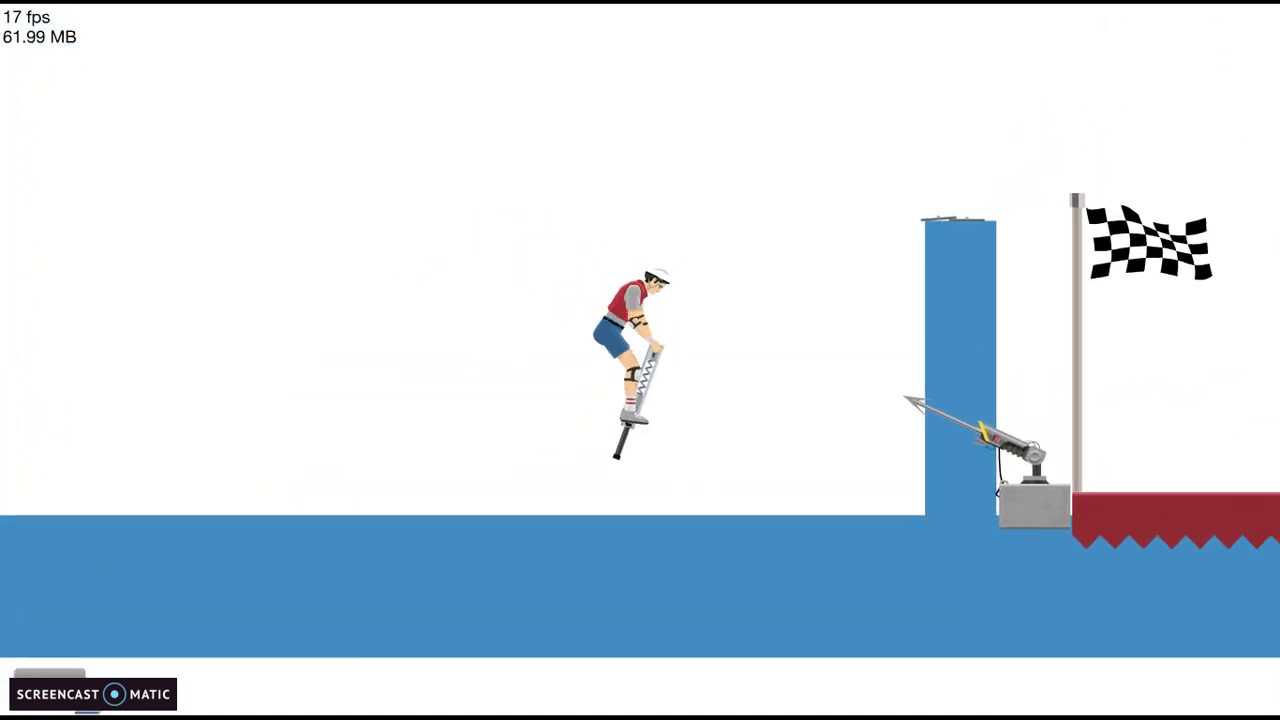
key("Right")
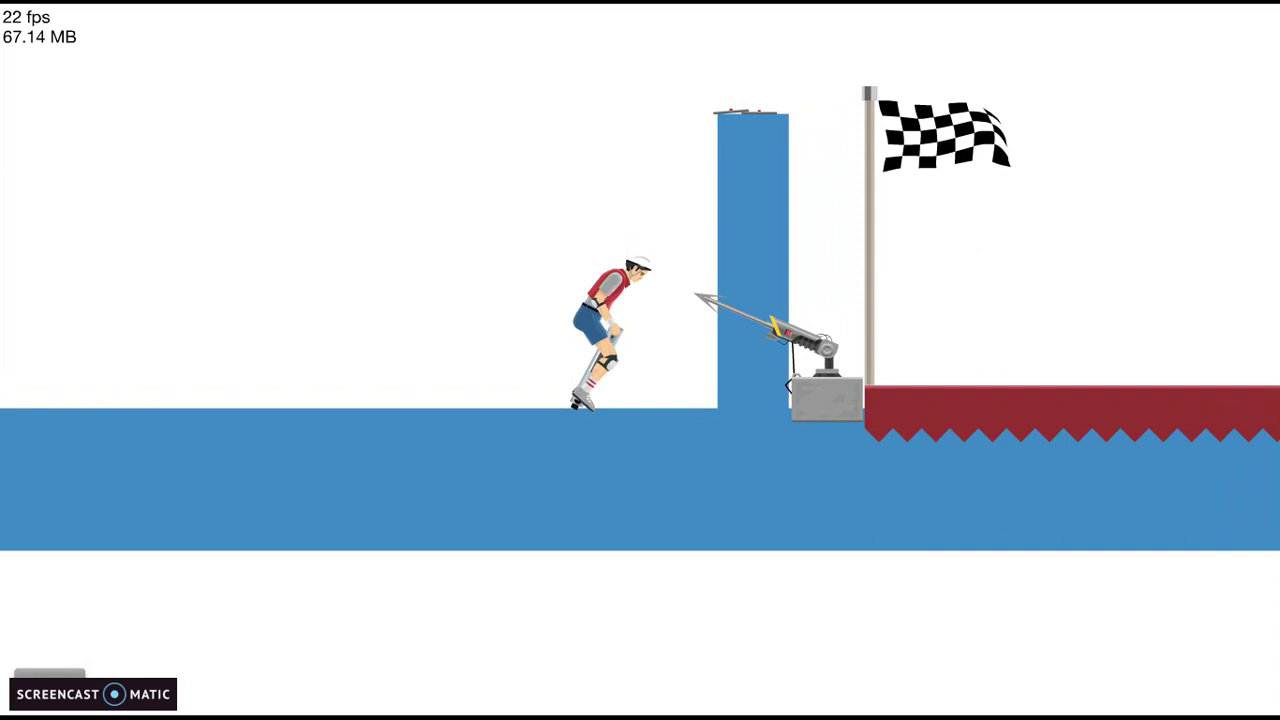
key("space")
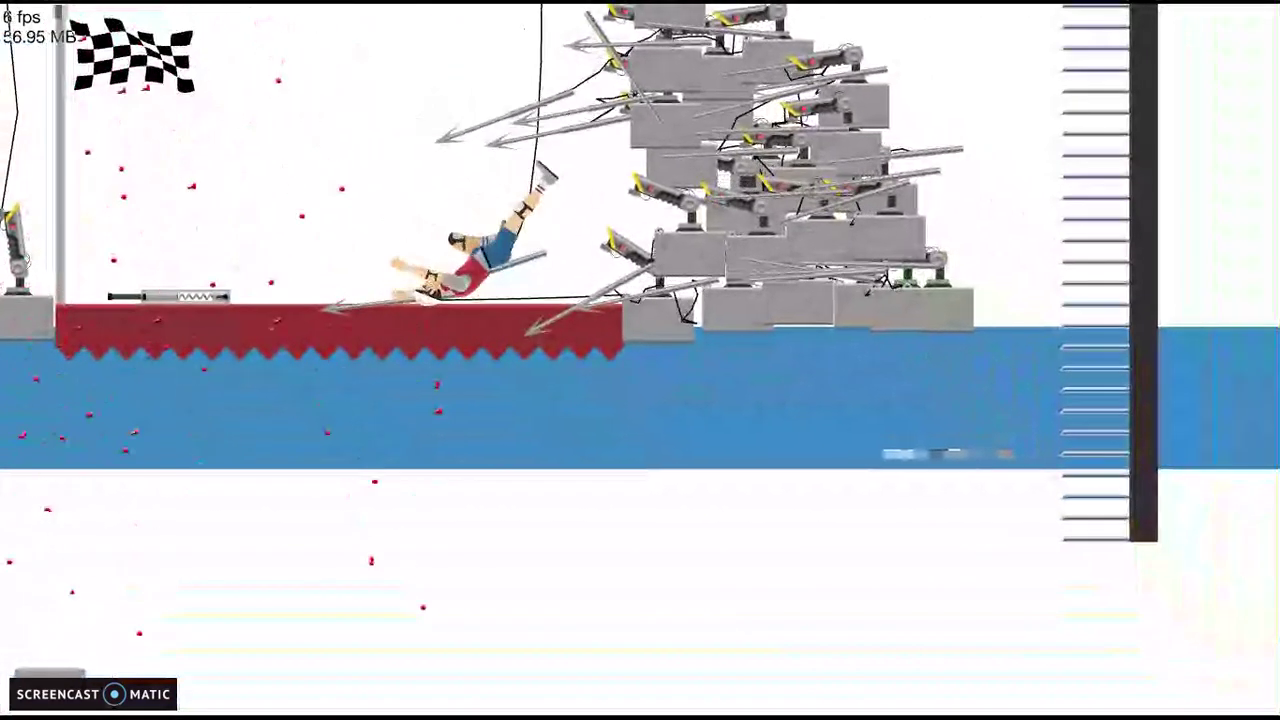
key("Escape")
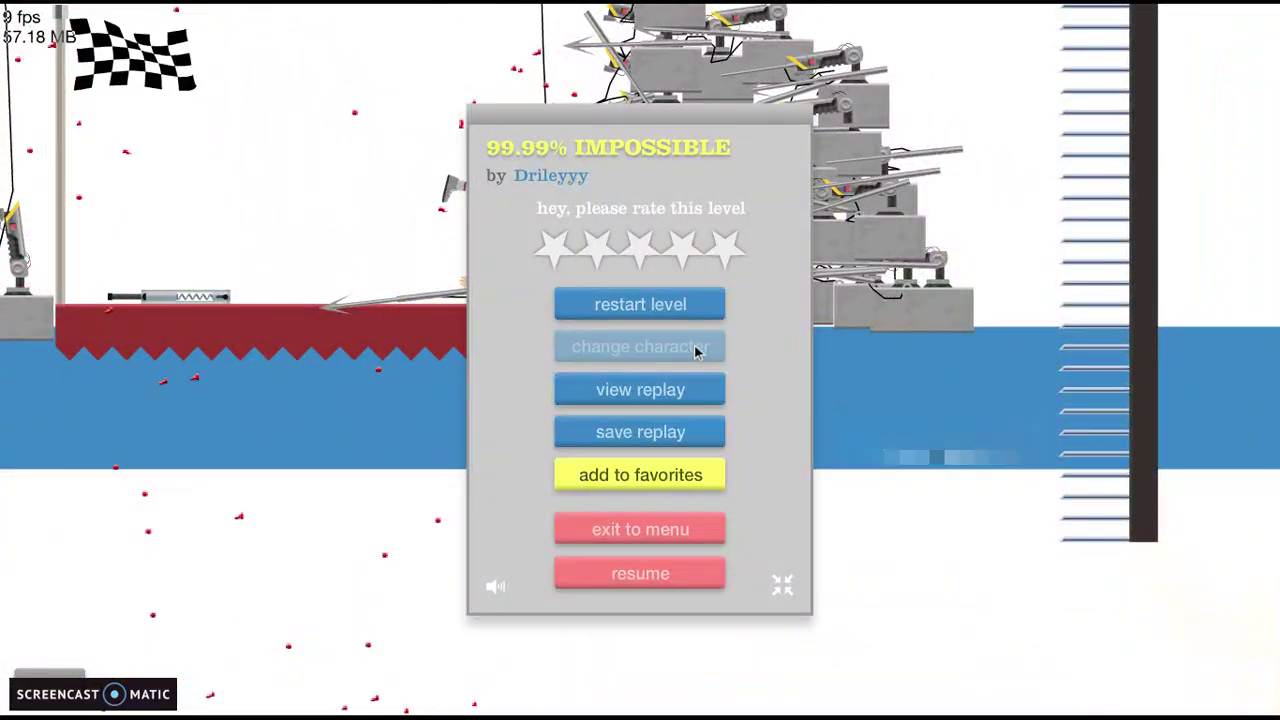
left_click(640, 304)
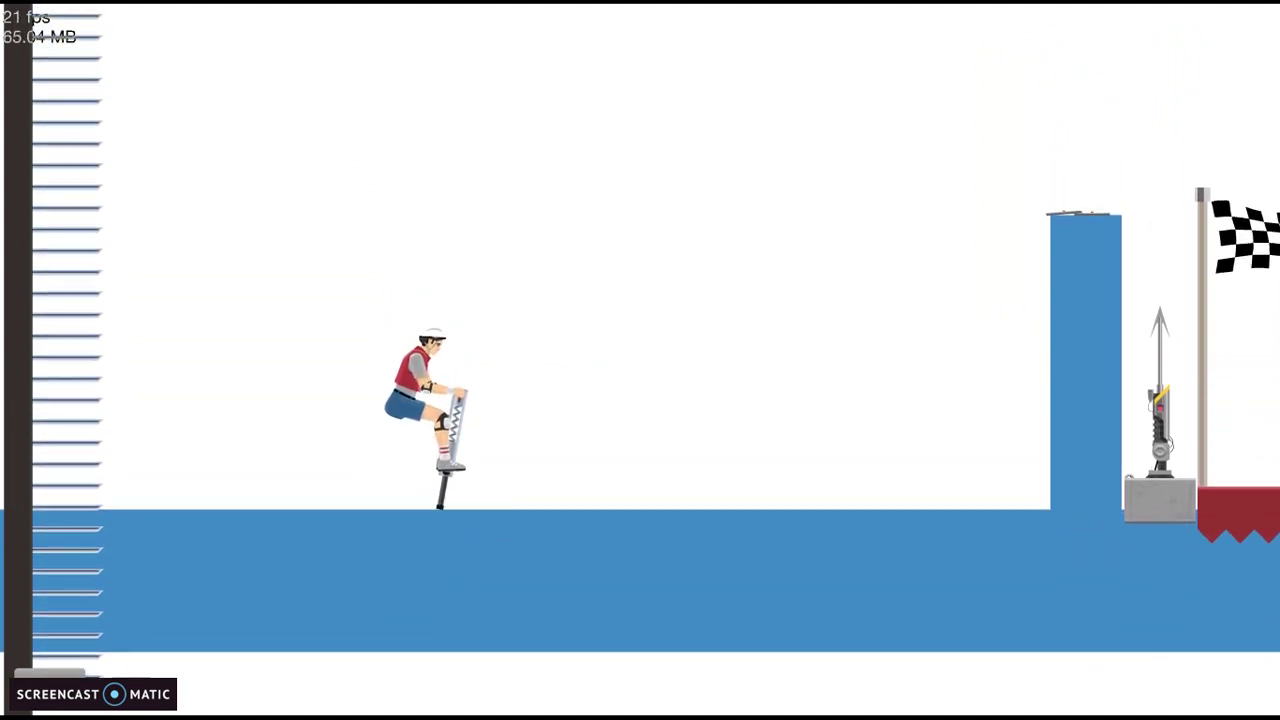
Step: Retry the jumps toward the wall, resetting the rider with R after each crash
key("Right")
key("space")
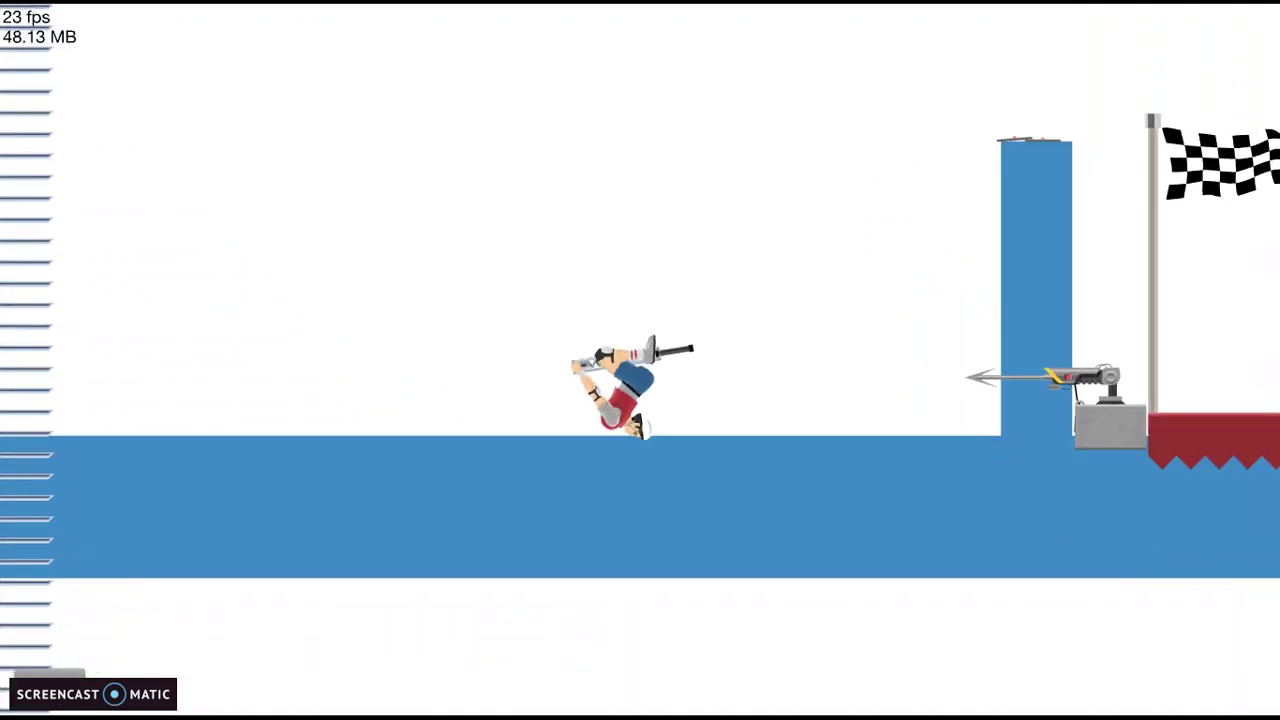
key("Right")
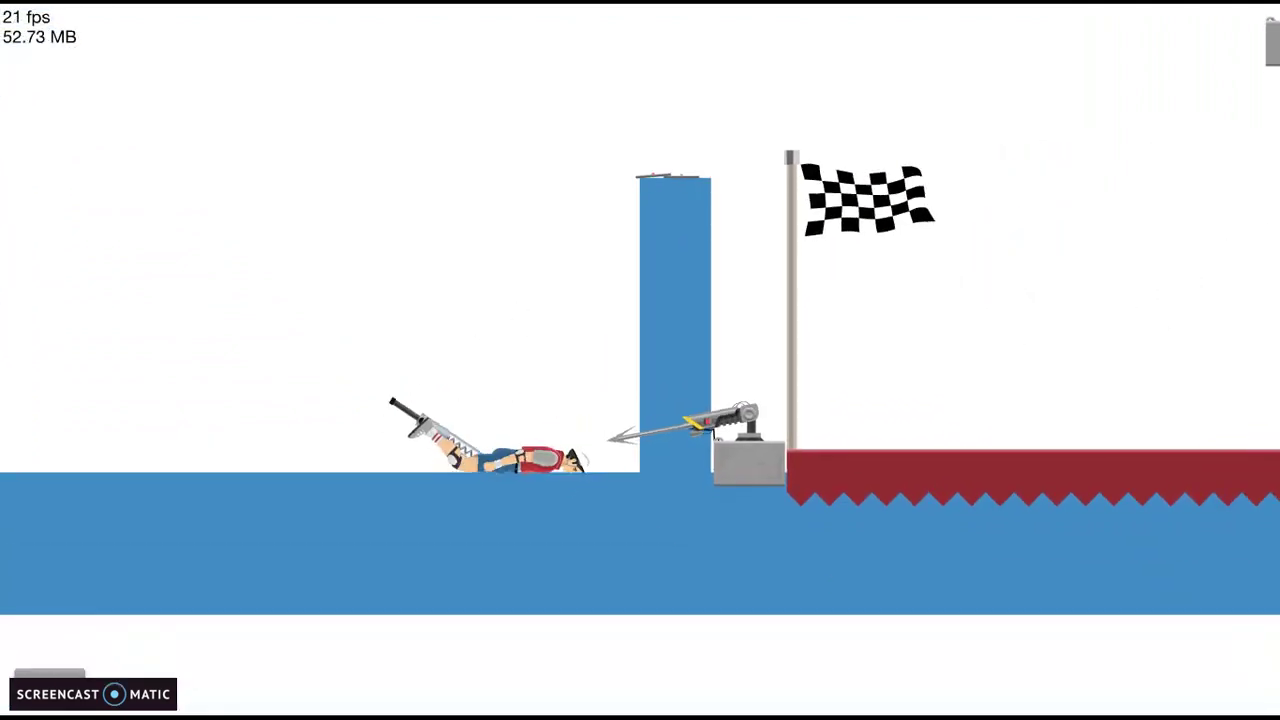
key("Left")
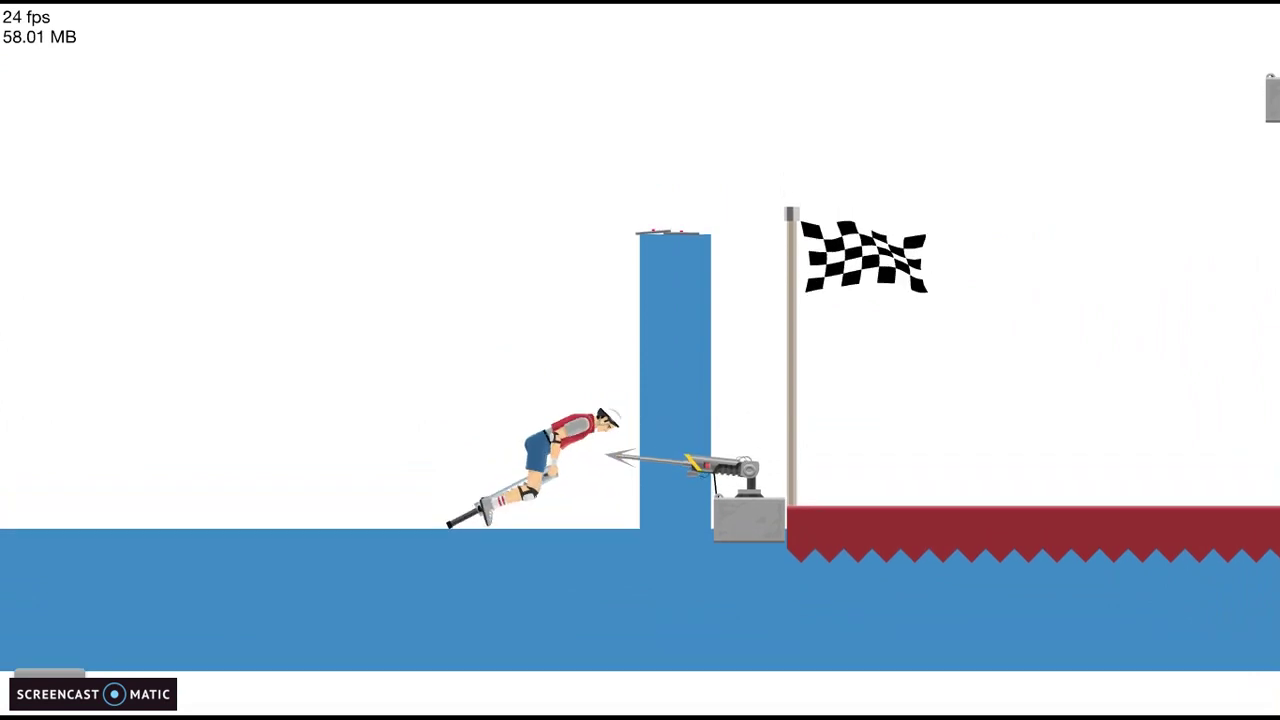
key("space")
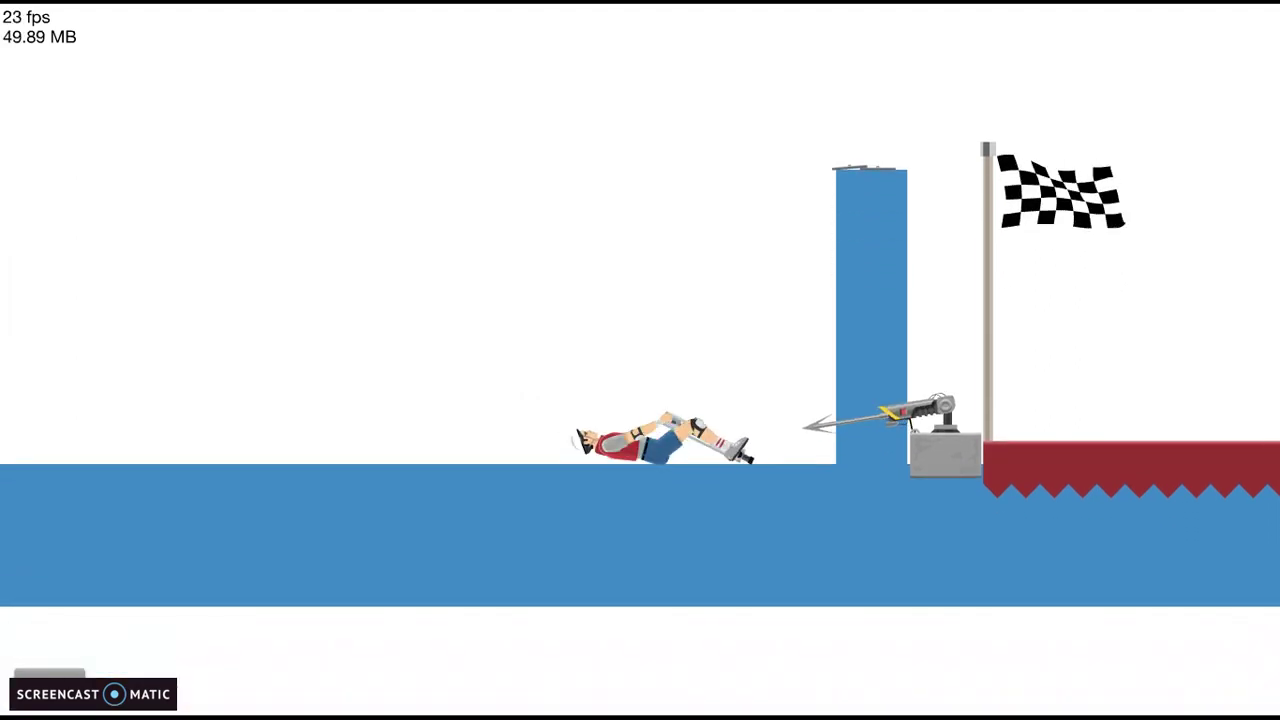
key("r")
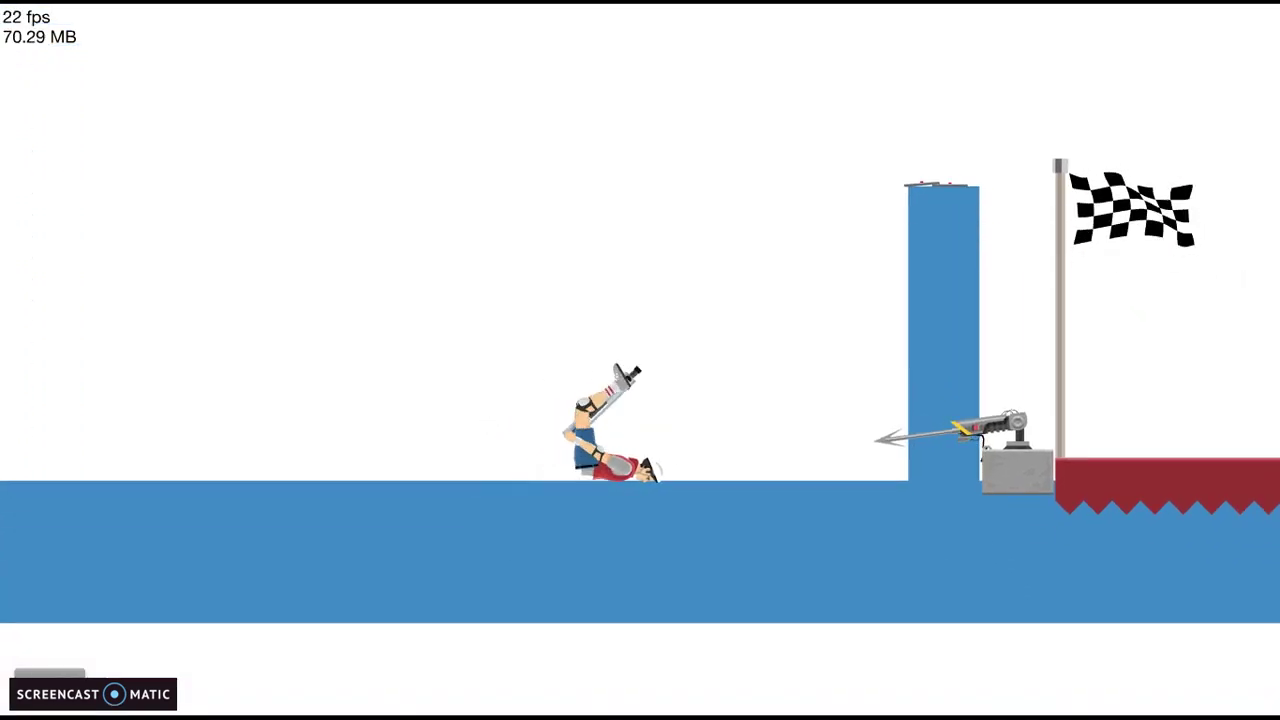
key("r")
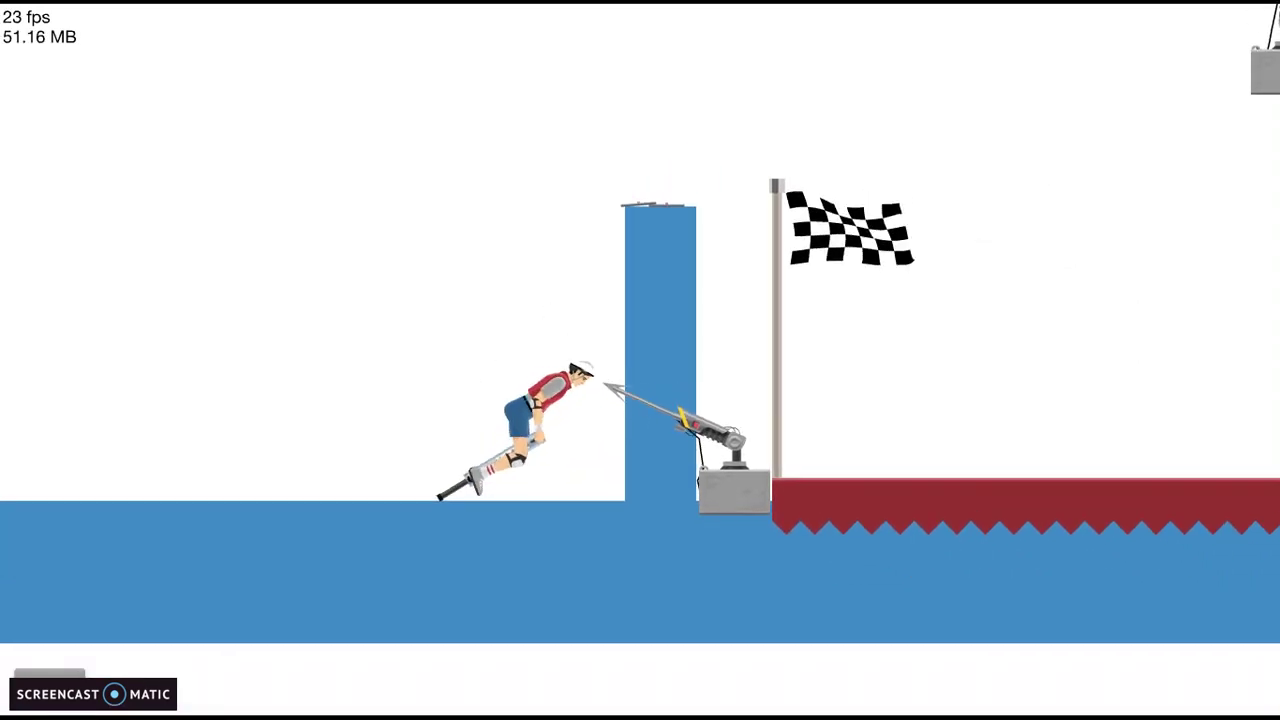
key("r")
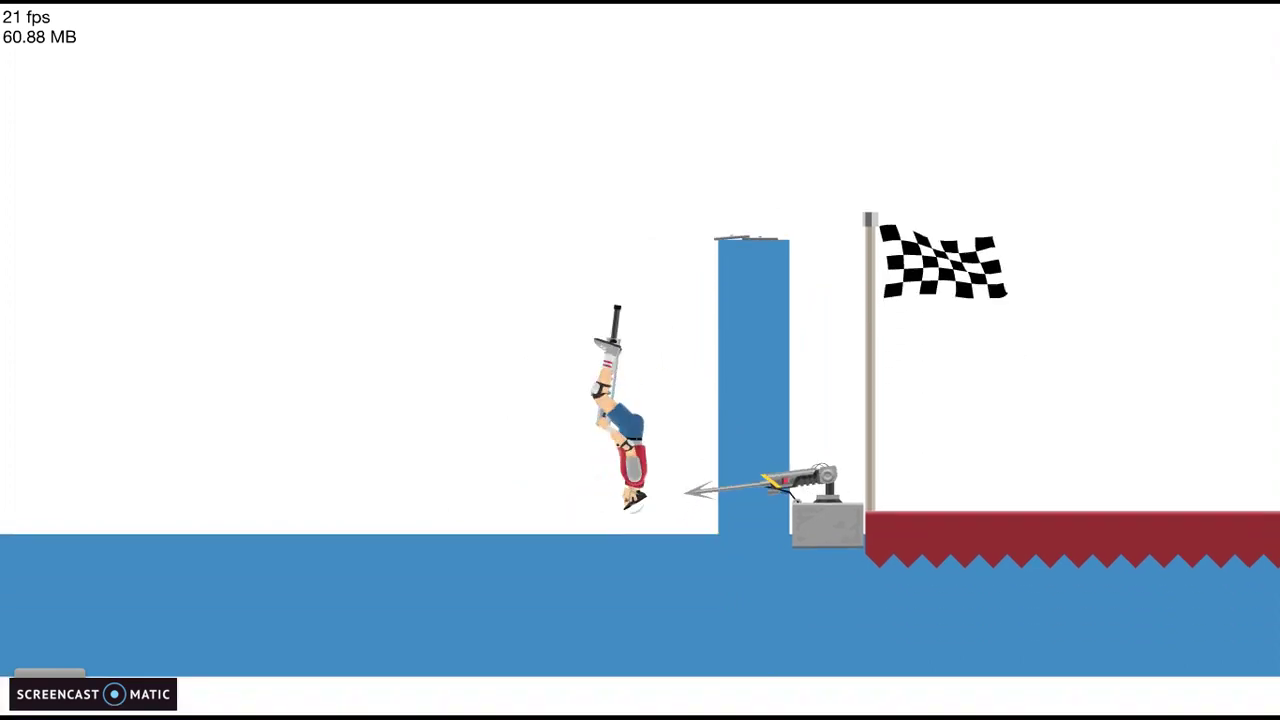
key("r")
key("r")
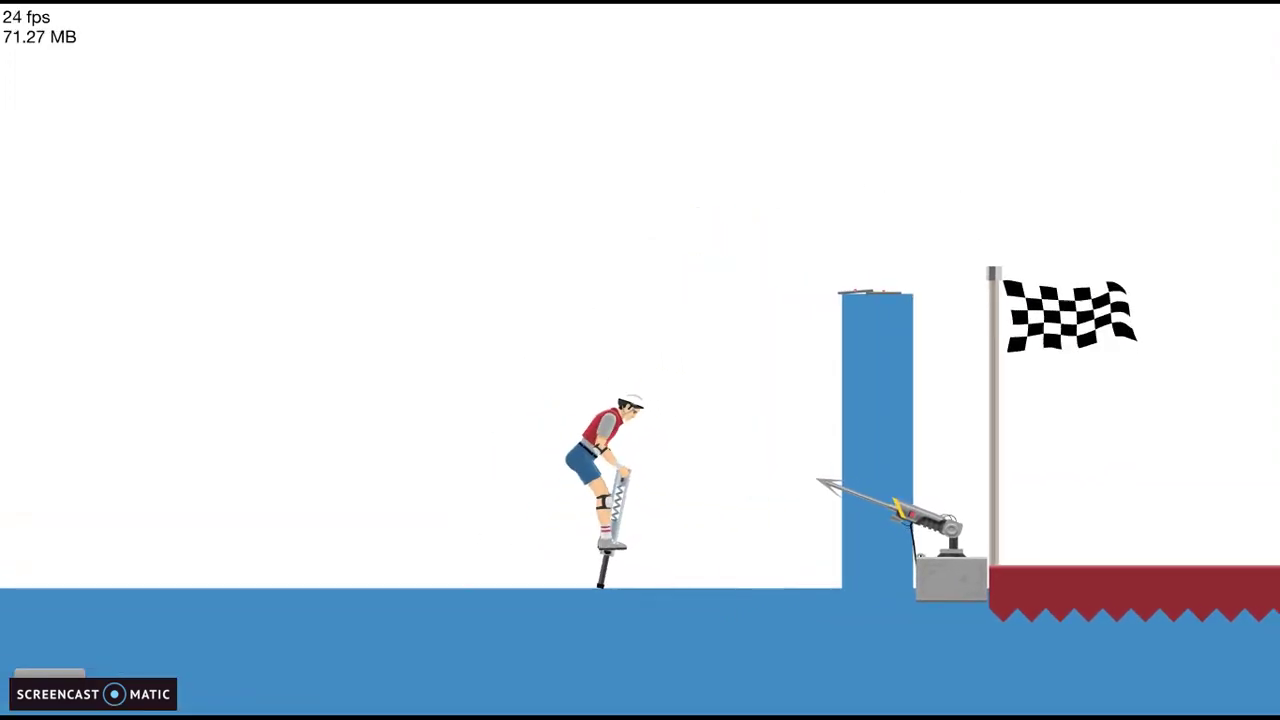
Step: Make one last high-bounce run, then pause and exit to the levels list
key("space")
key("Left")
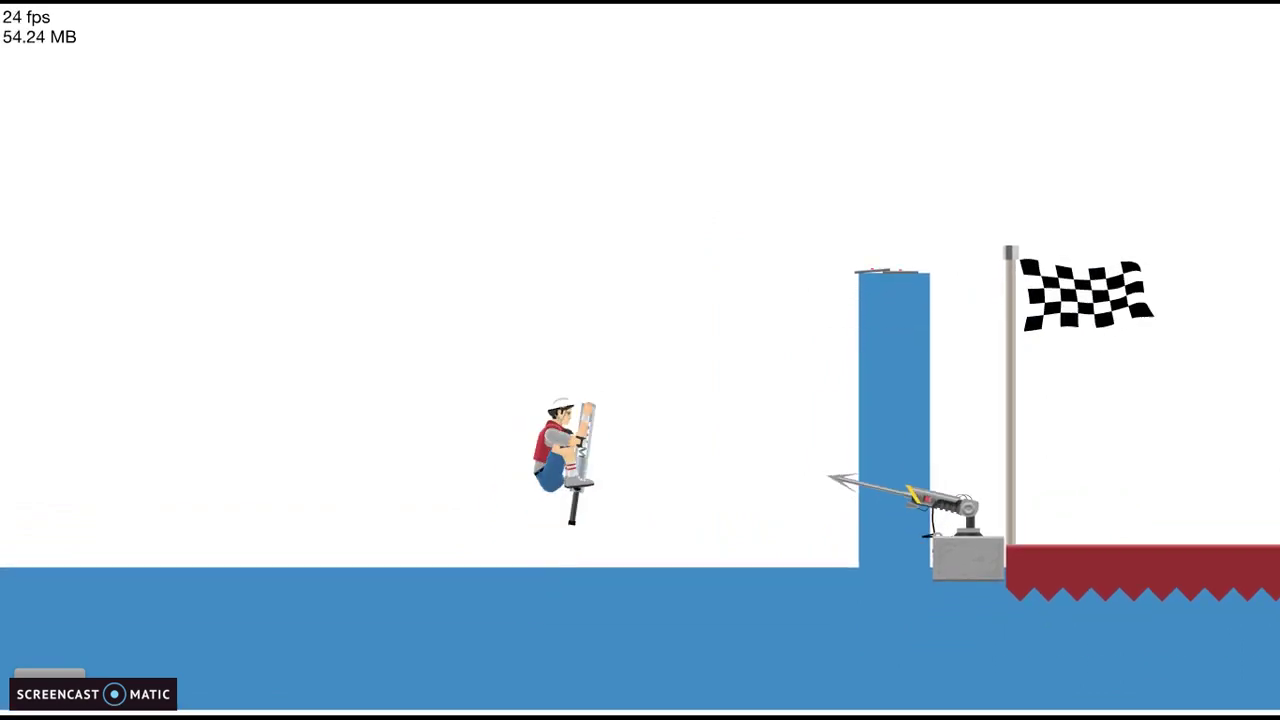
key("Right")
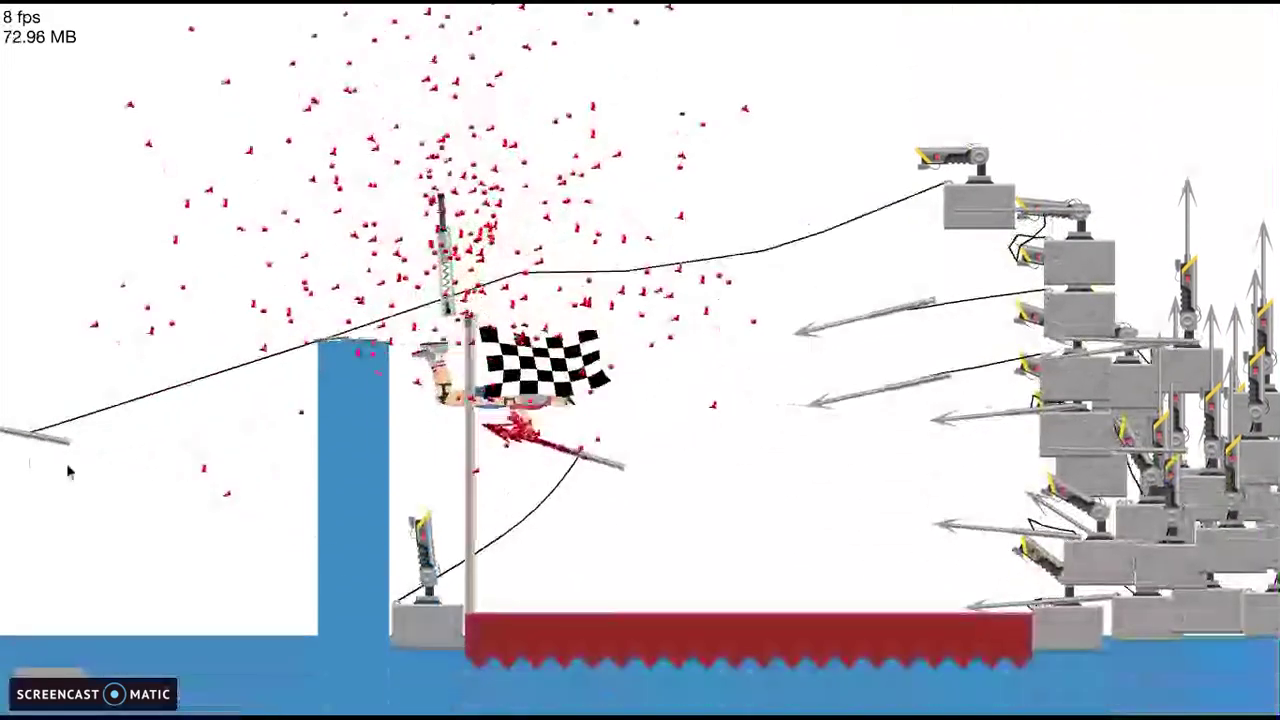
key("Escape")
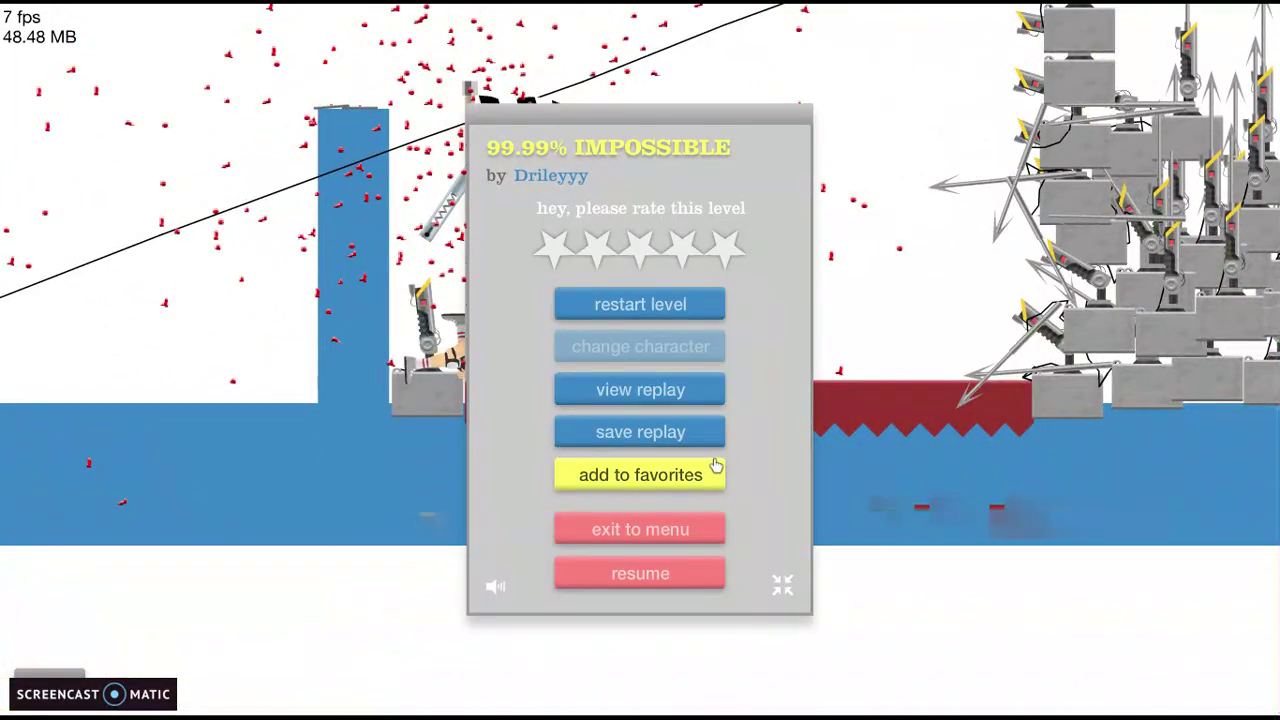
left_click(652, 543)
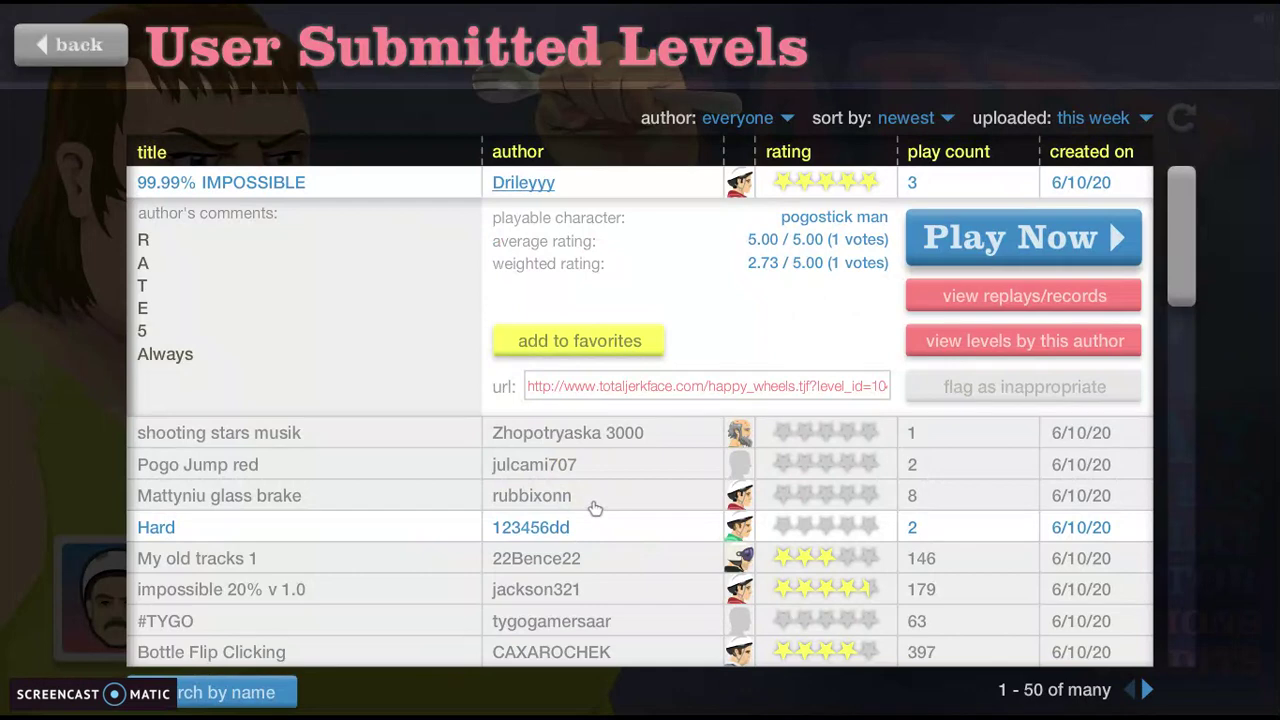
scroll(594, 508, "down", 2)
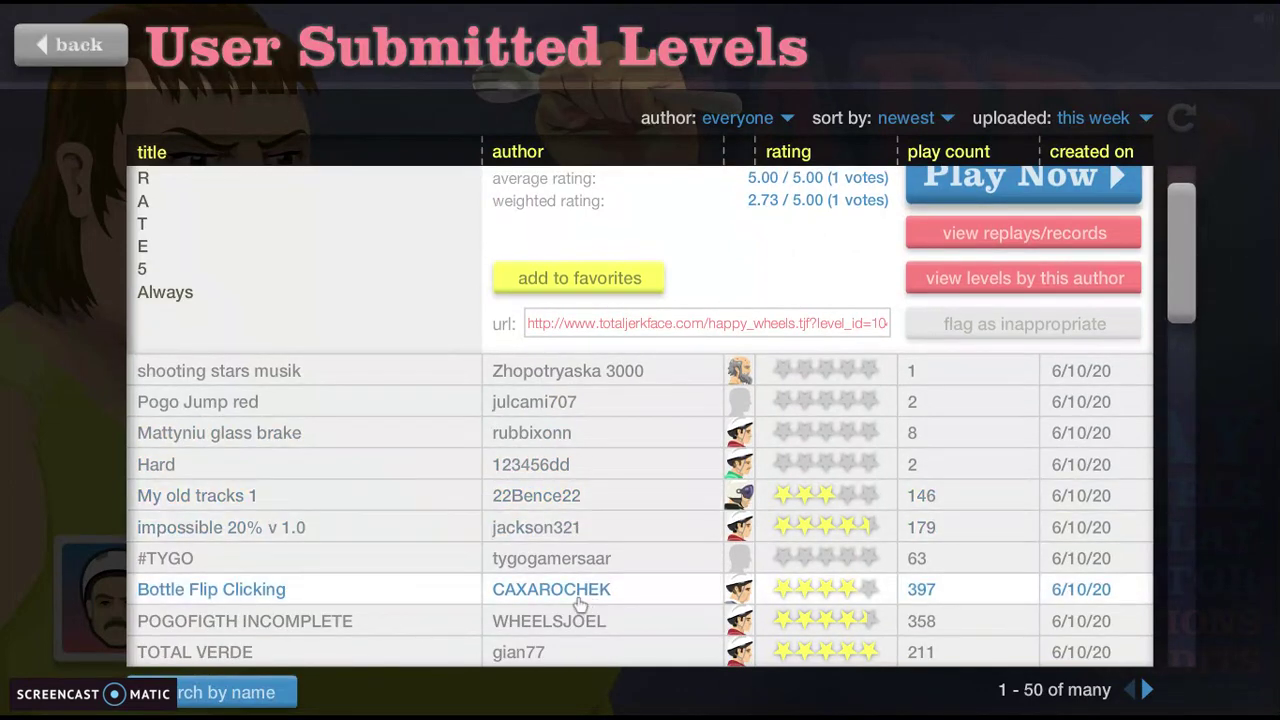
Step: Open the POGOFIGTH INCOMPLETE level details and hop the pogo rider to the right
left_click(643, 629)
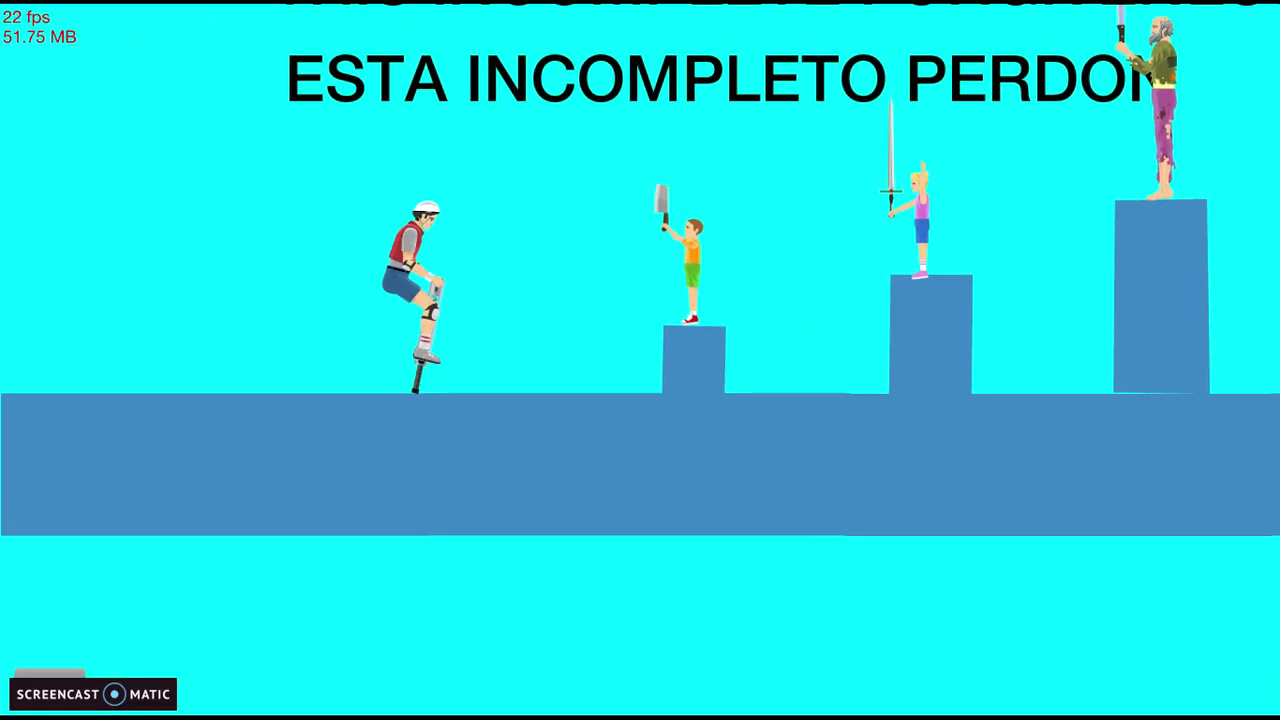
key("Right")
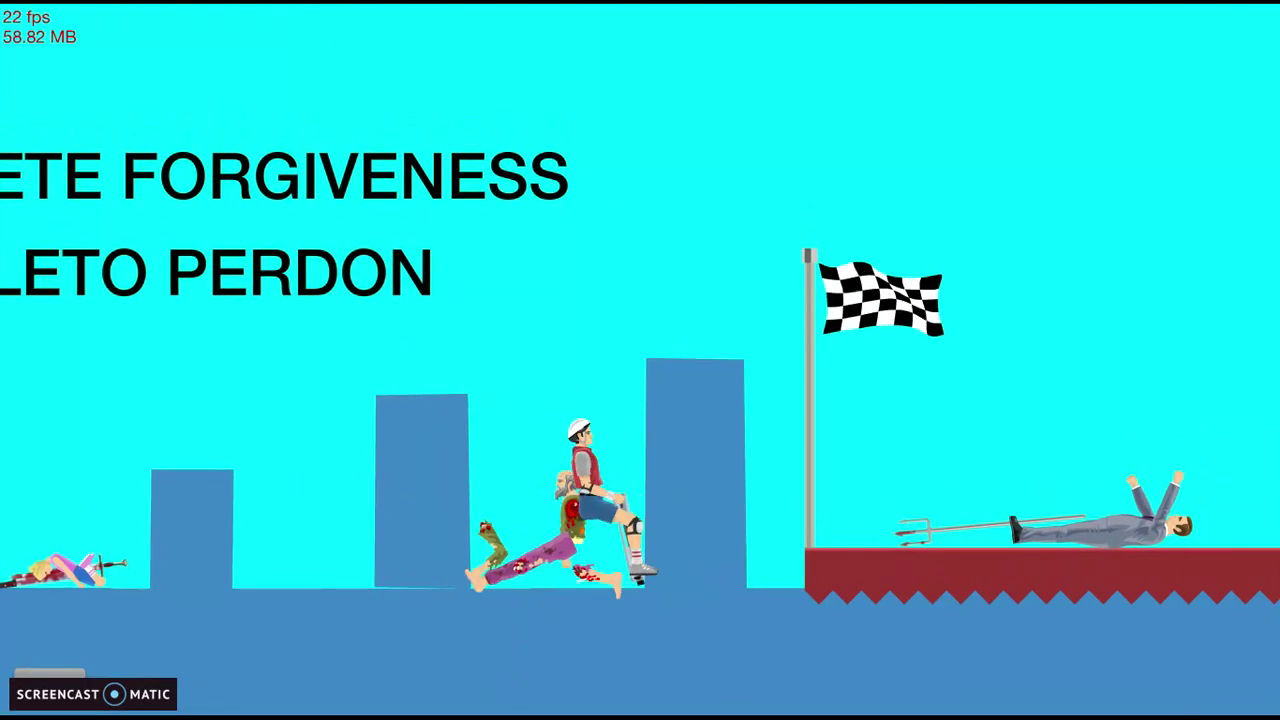
Step: Launch the rider high with repeated jumps toward the tall block
key("space")
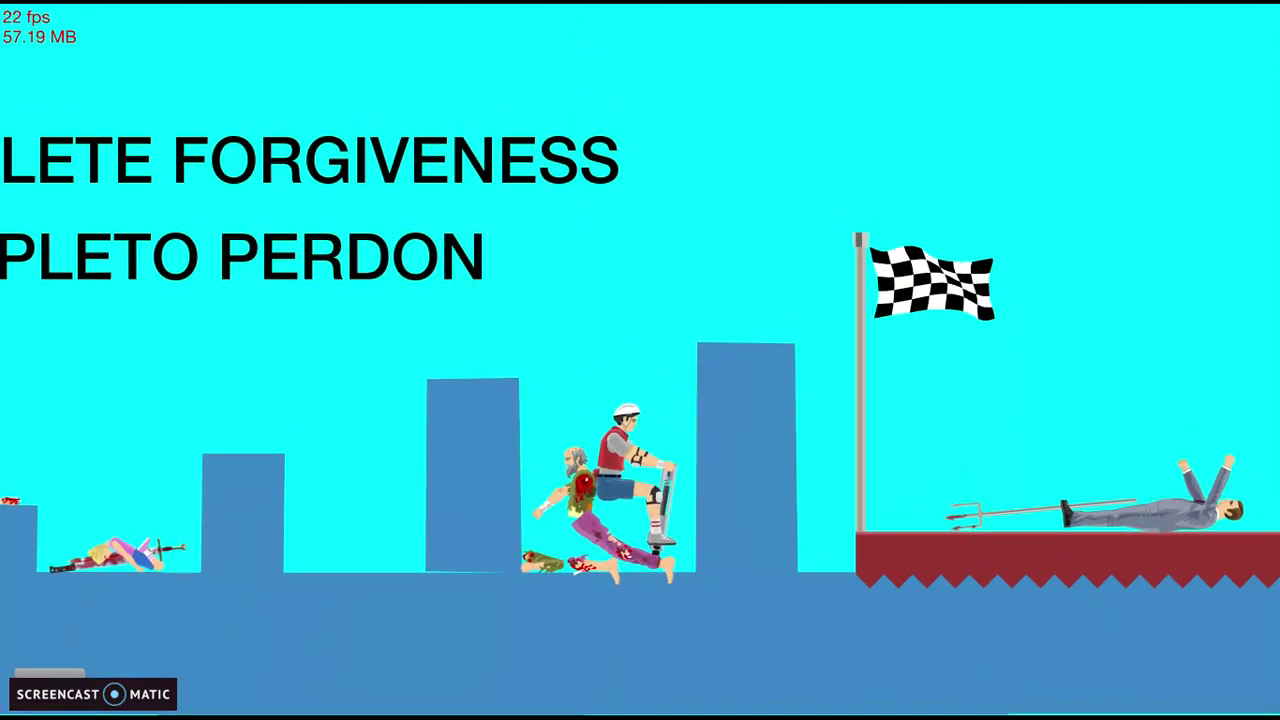
key("space")
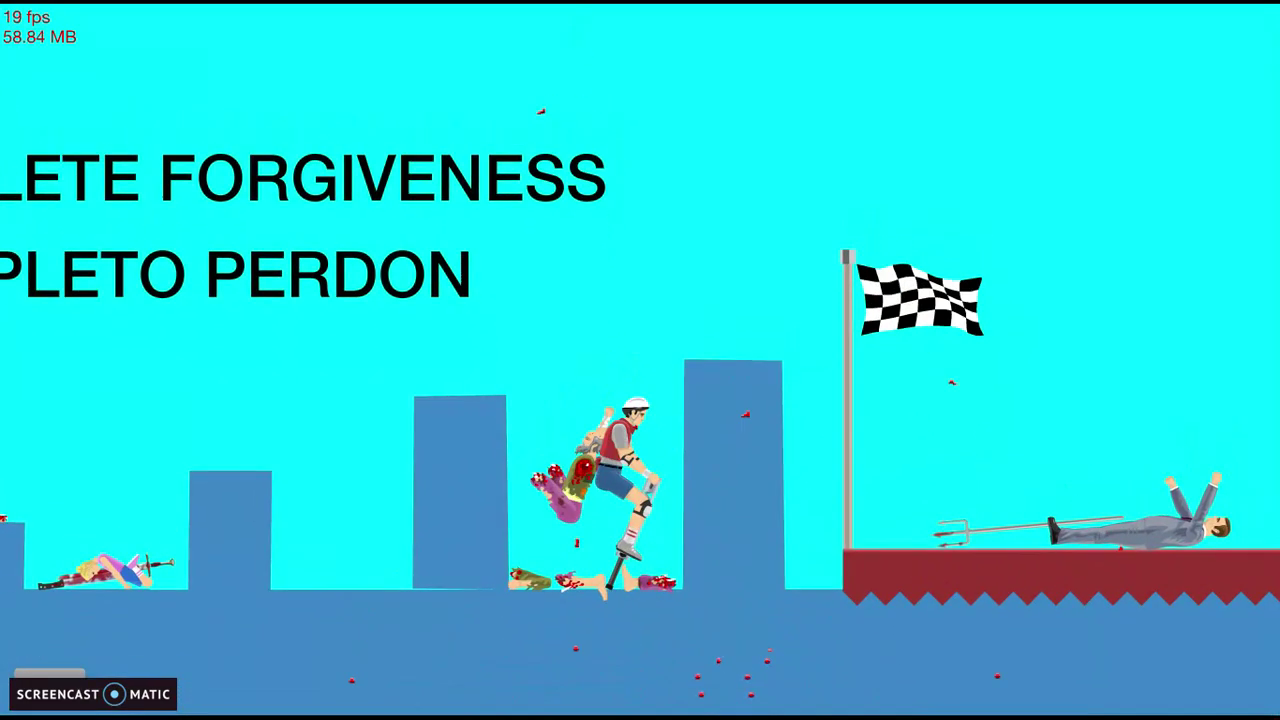
key("space")
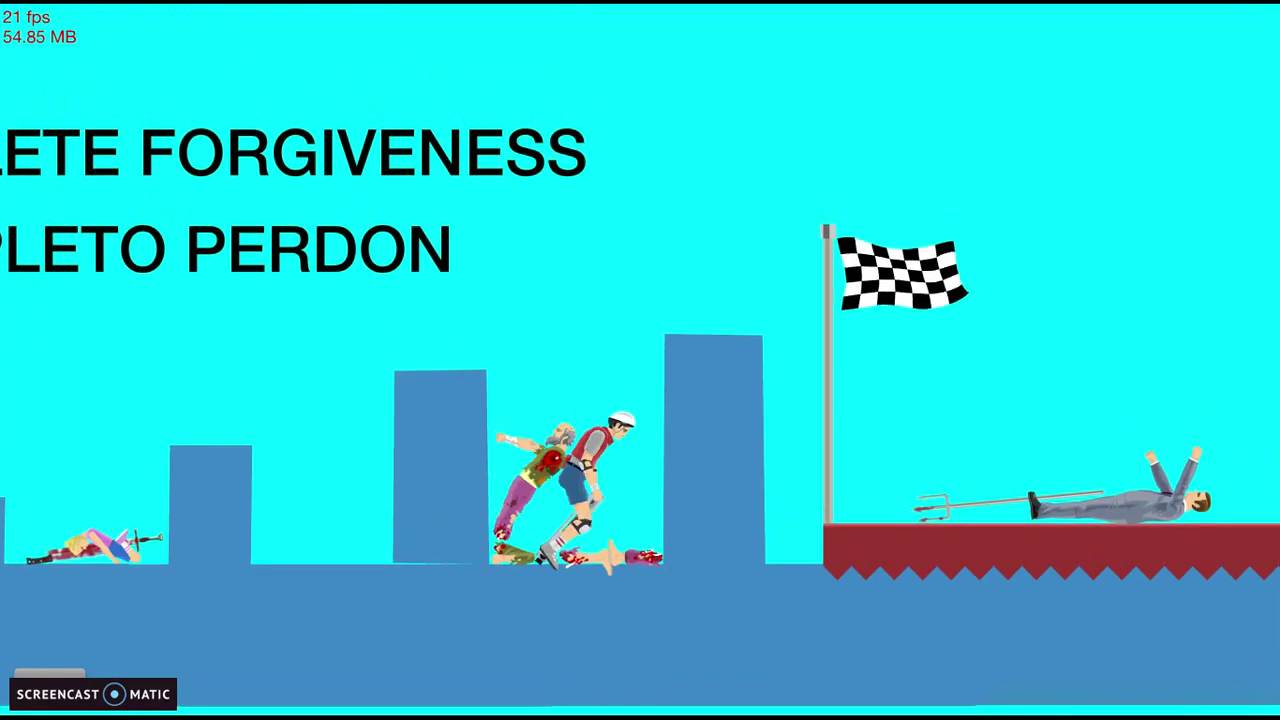
Step: Spring between the pillars to the flag, finishing in 78.30 seconds, then exit to menu
key("Up")
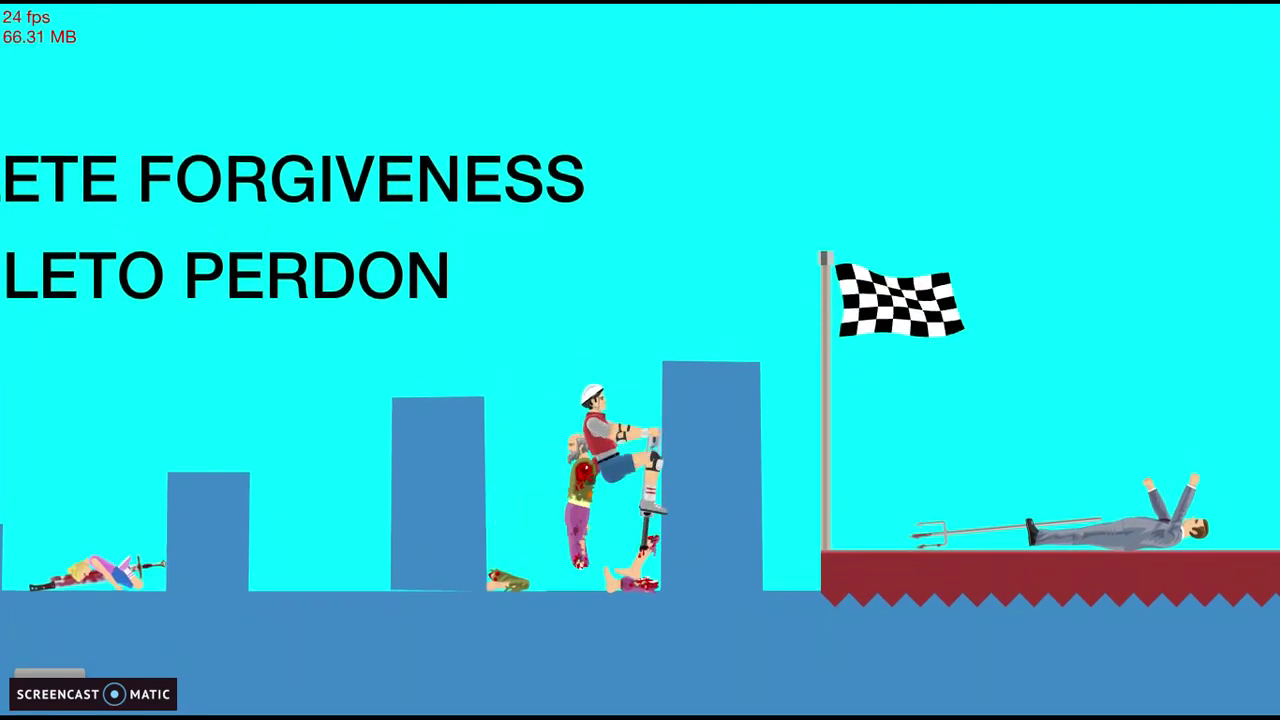
key("Up")
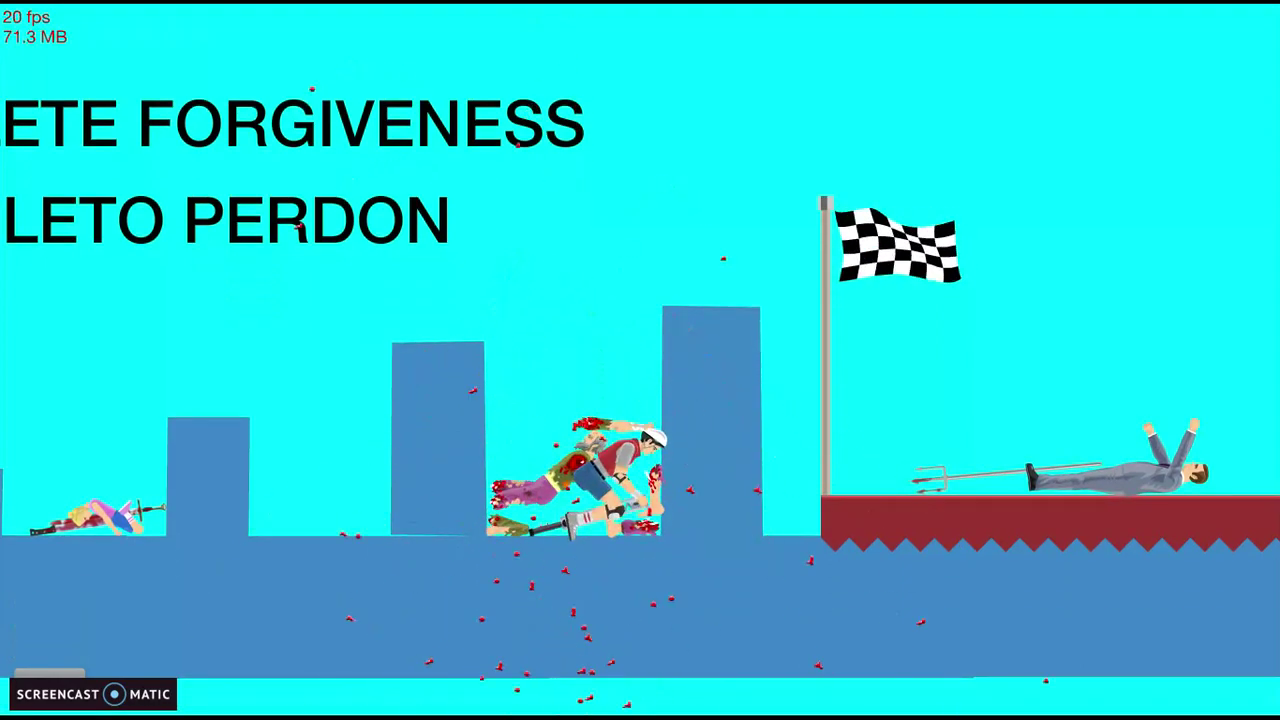
key("Up")
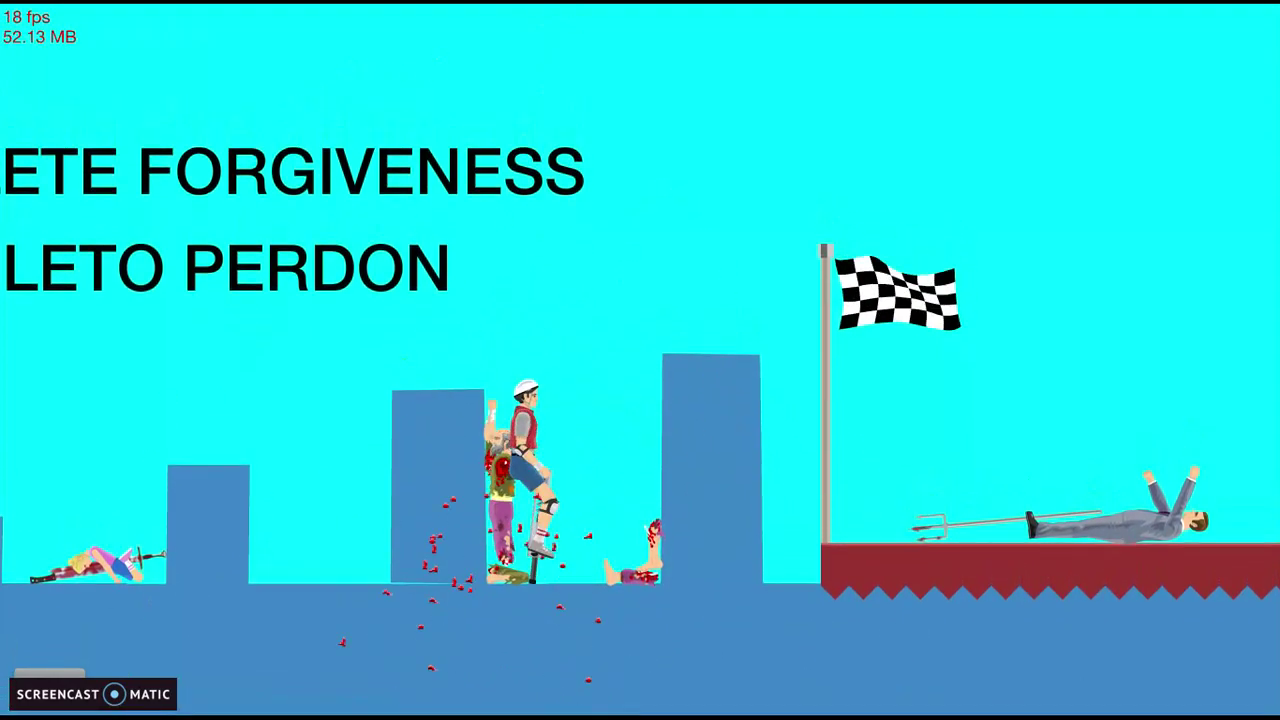
key("Up")
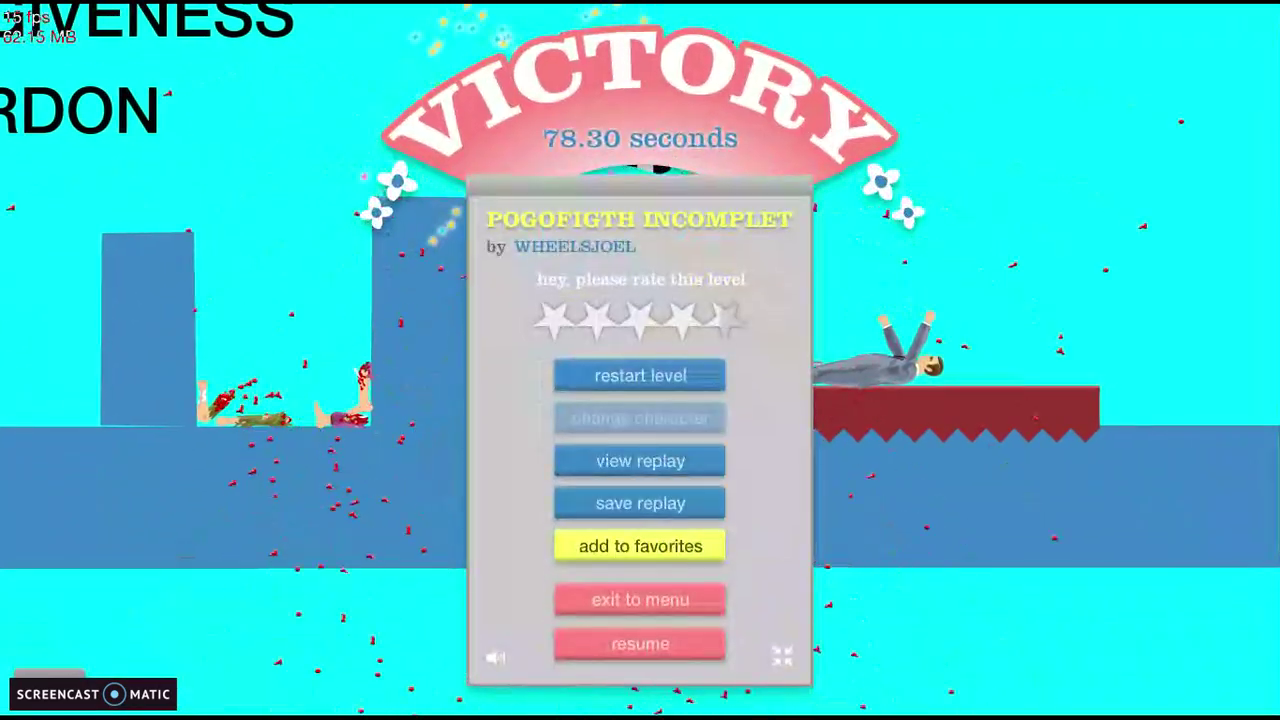
left_click(689, 600)
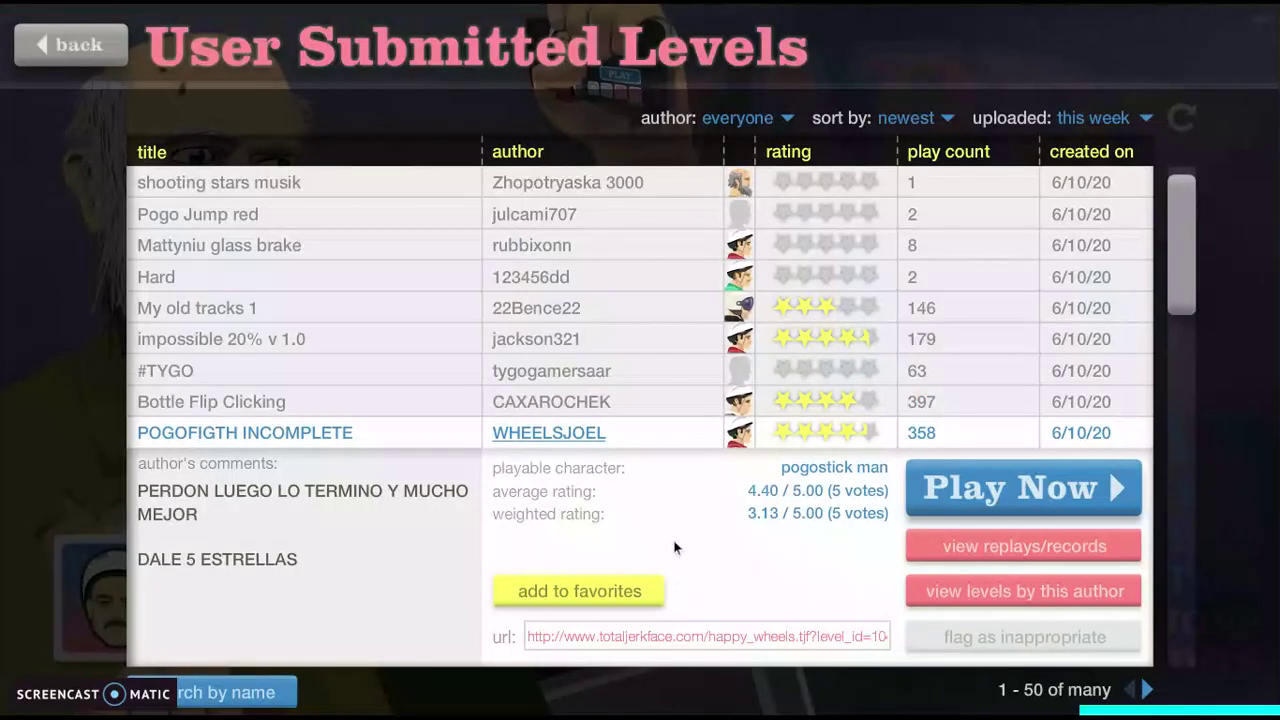
scroll(670, 540, "down", 1)
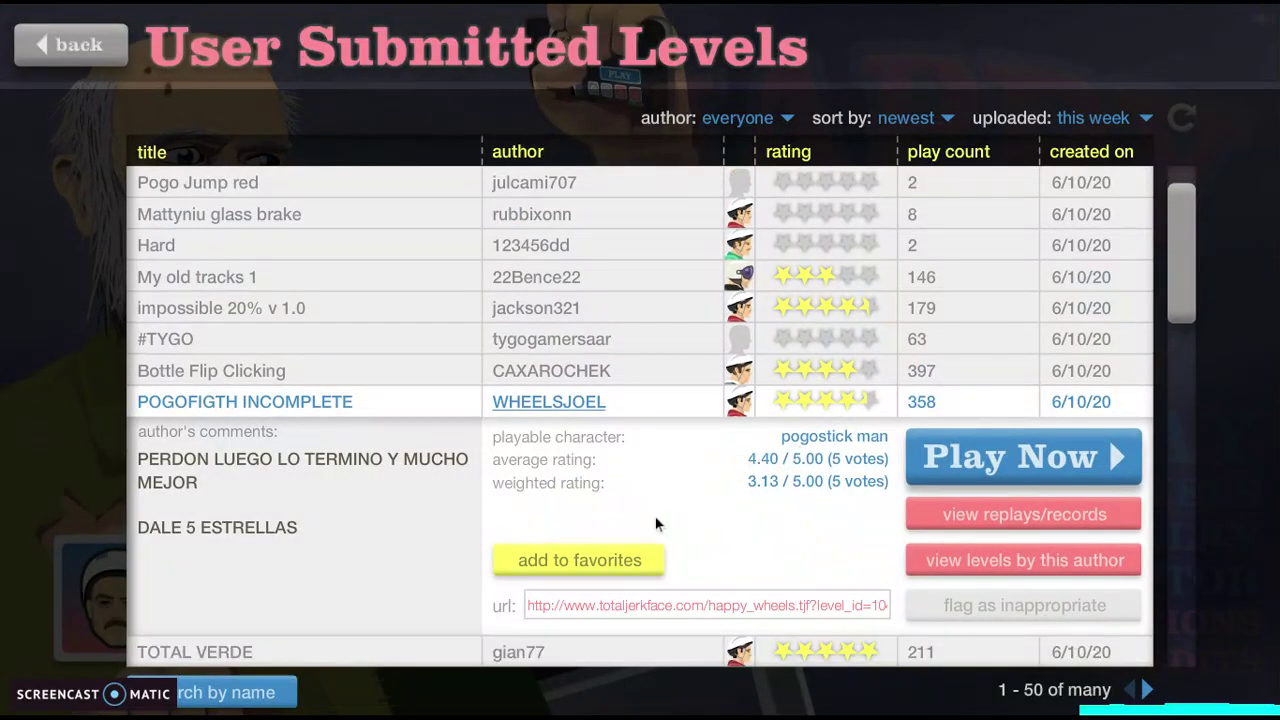
scroll(570, 560, "down", 1)
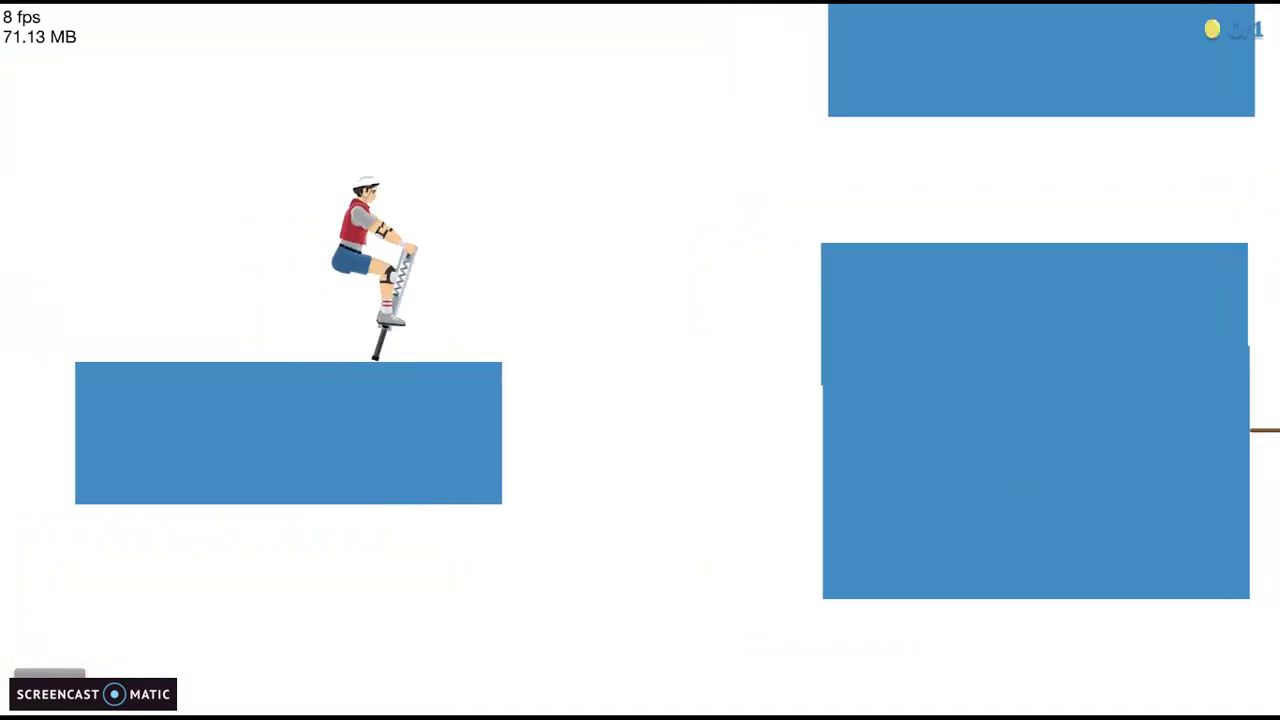
Step: Bounce across the TOTAL VERDE gap, then pause and exit to menu
key("Right")
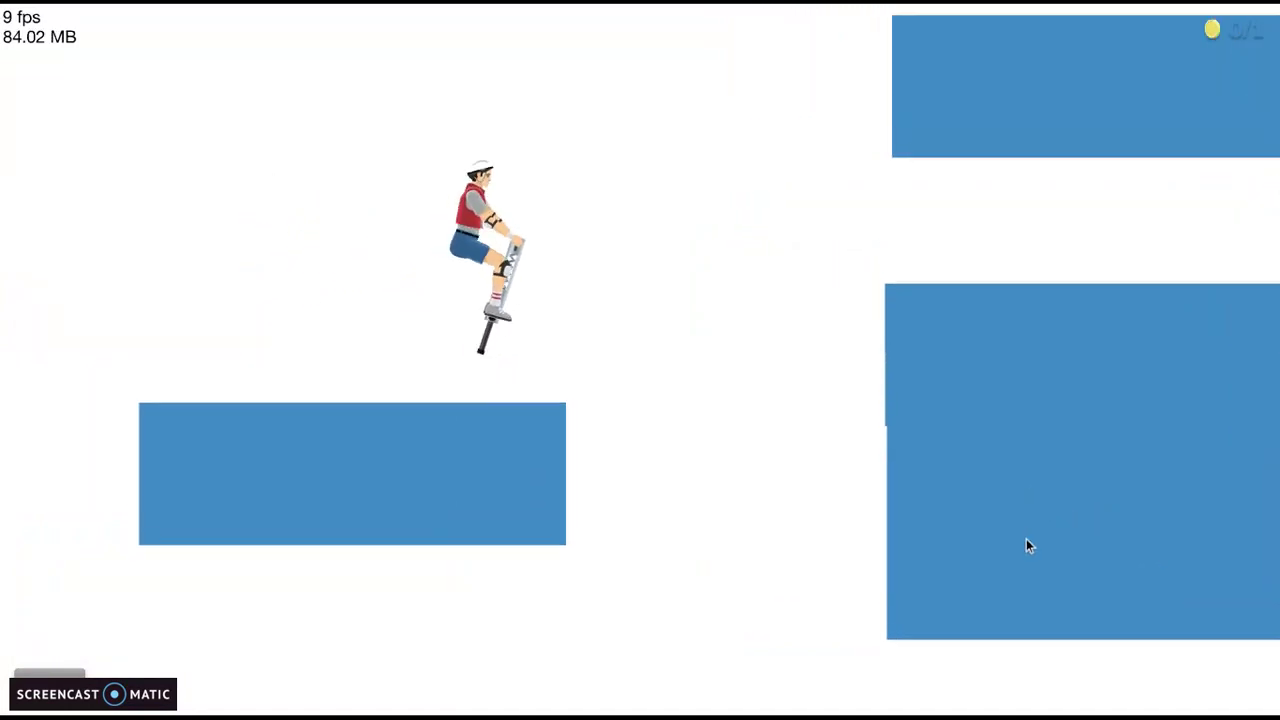
key("Left")
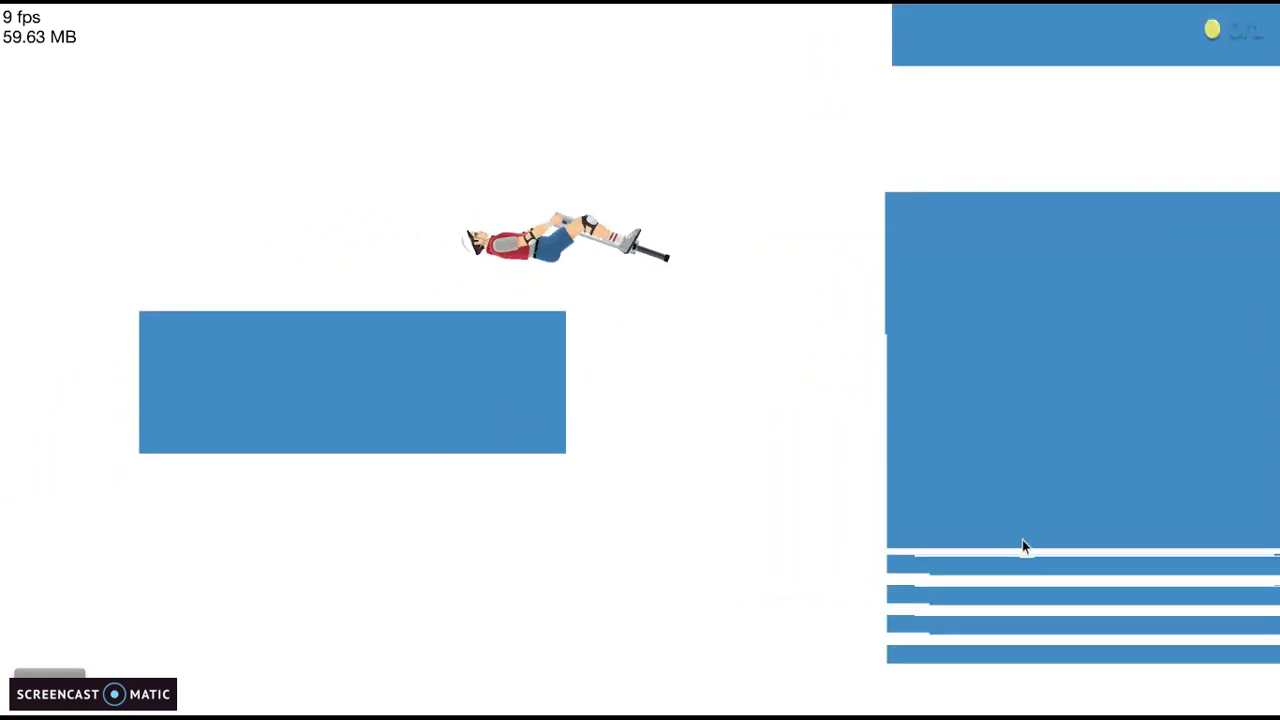
key("Right")
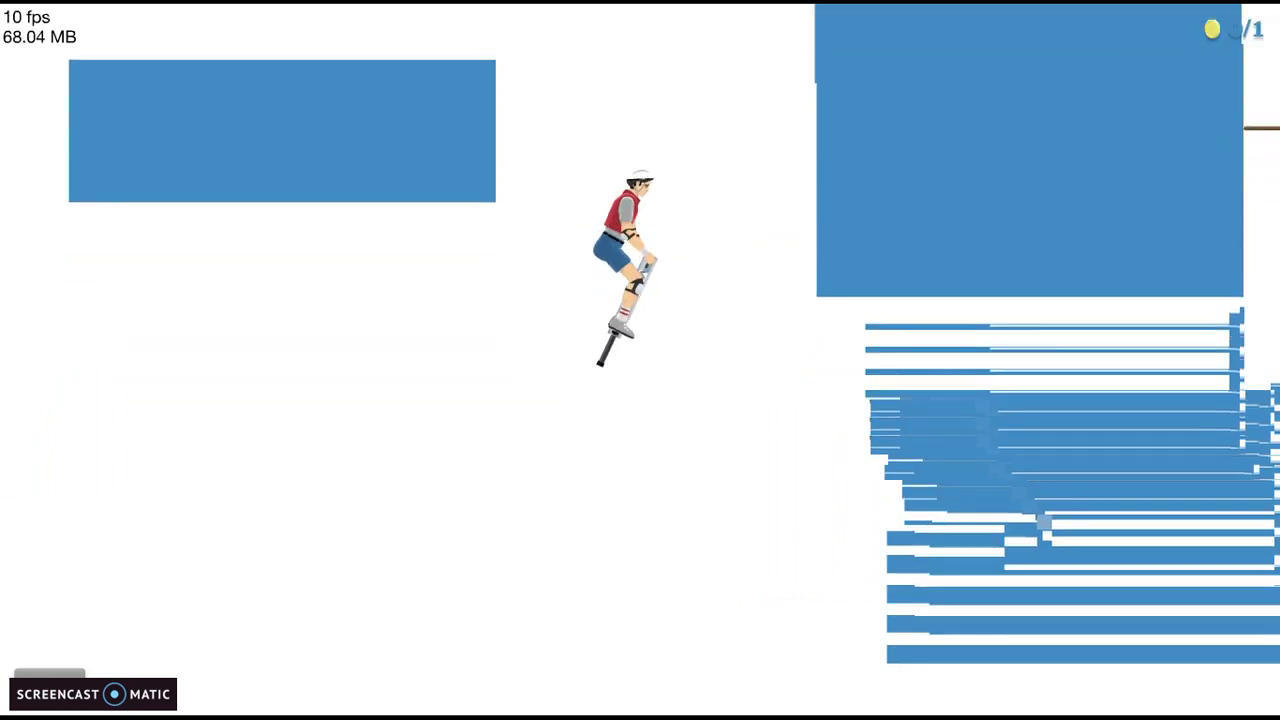
key("Escape")
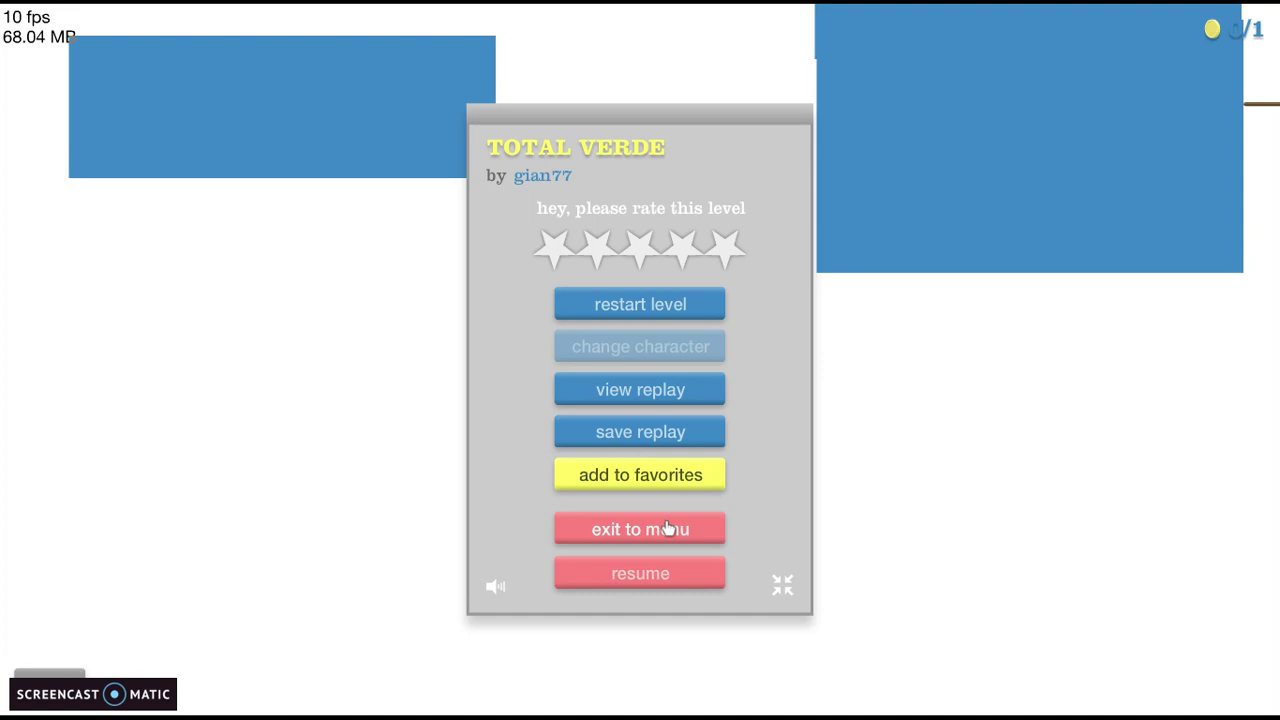
left_click(668, 528)
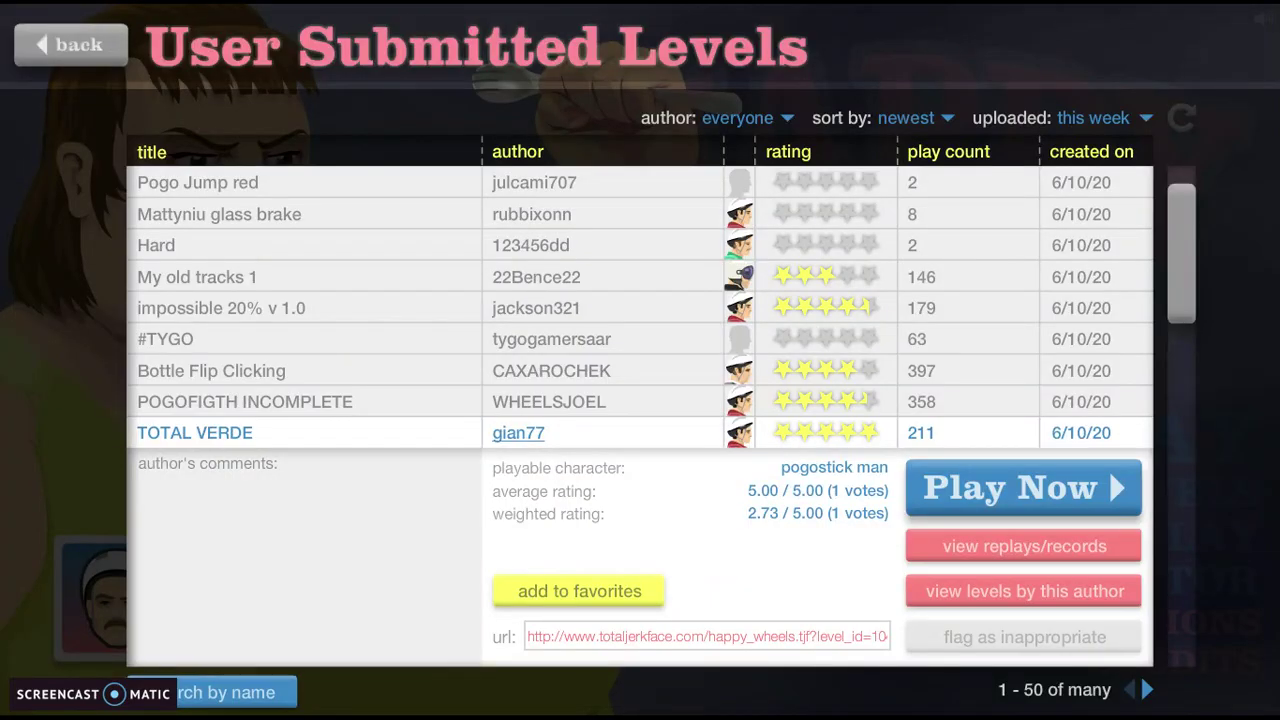
scroll(743, 400, "down", 1)
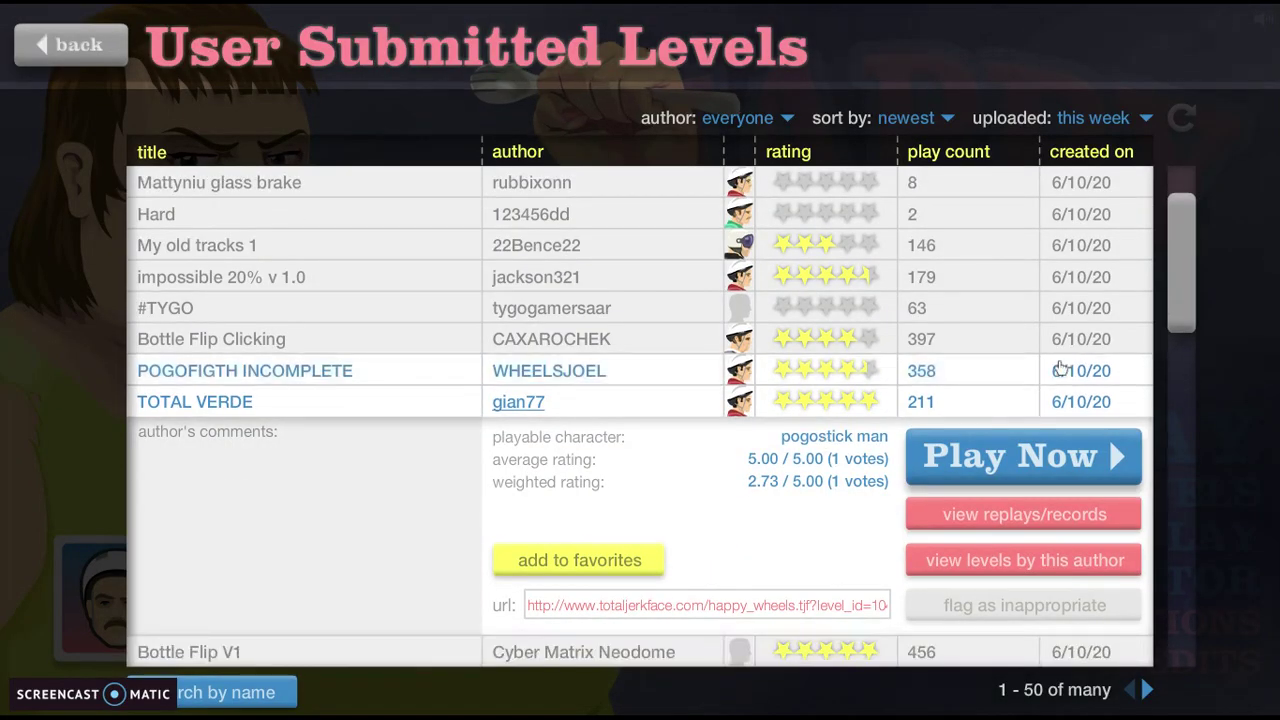
scroll(743, 500, "down", 2)
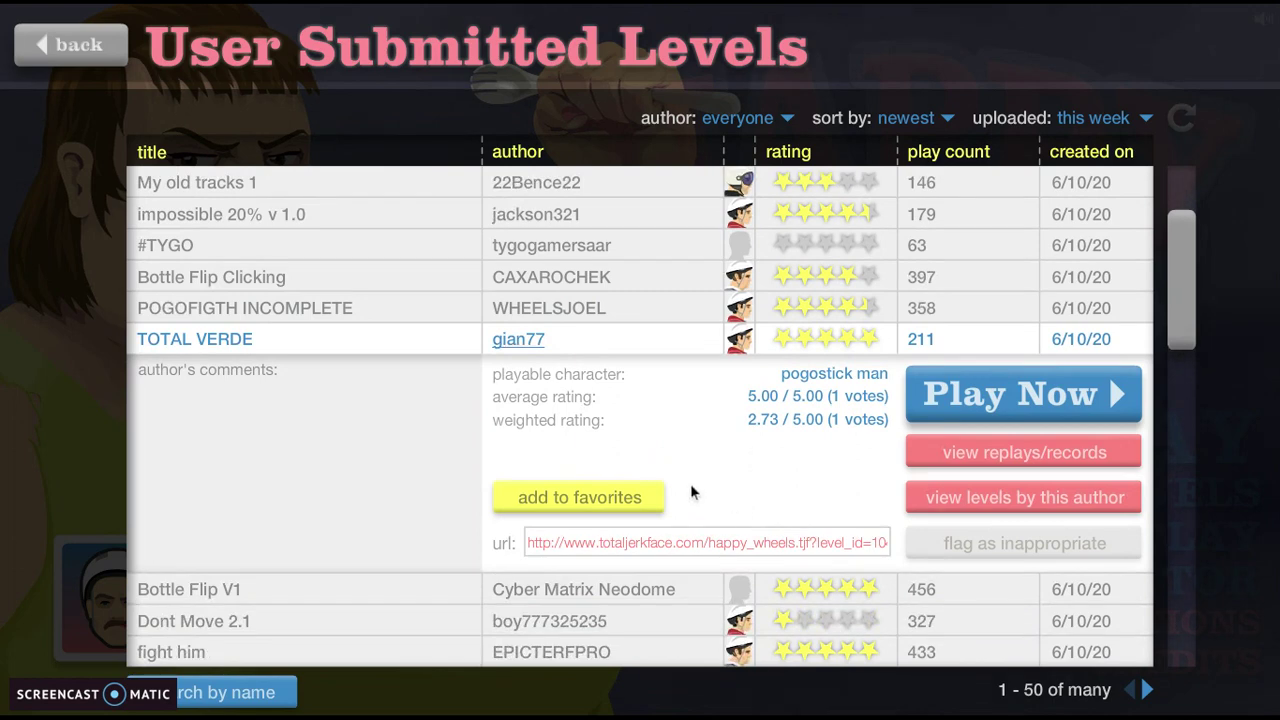
Step: Open Bottle Flip V1's details, click Play Now, and choose a character
left_click(484, 596)
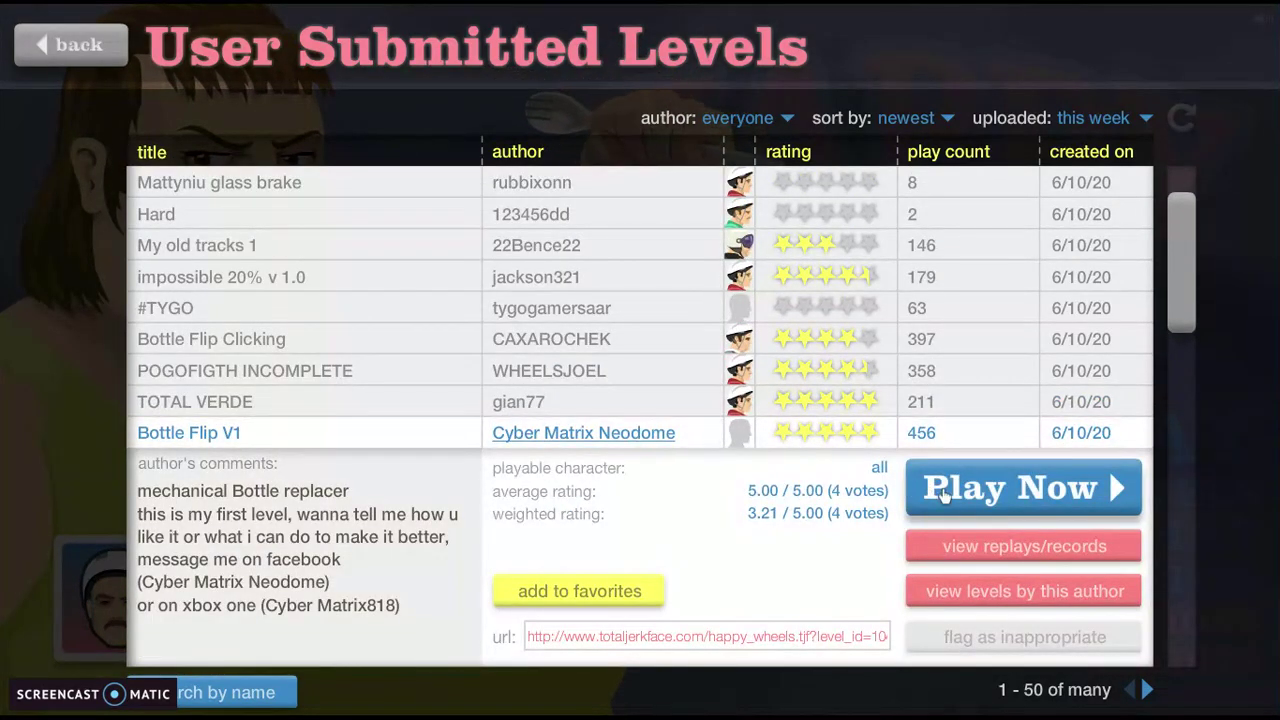
left_click(944, 496)
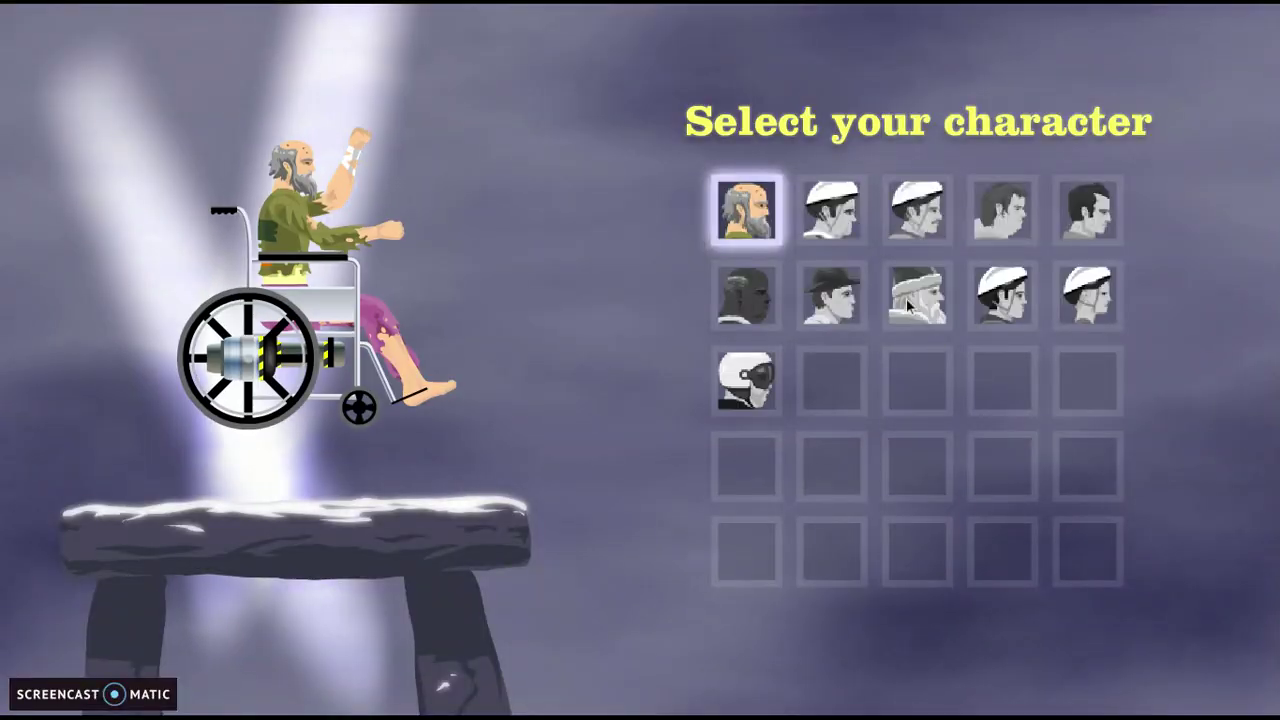
left_click(933, 214)
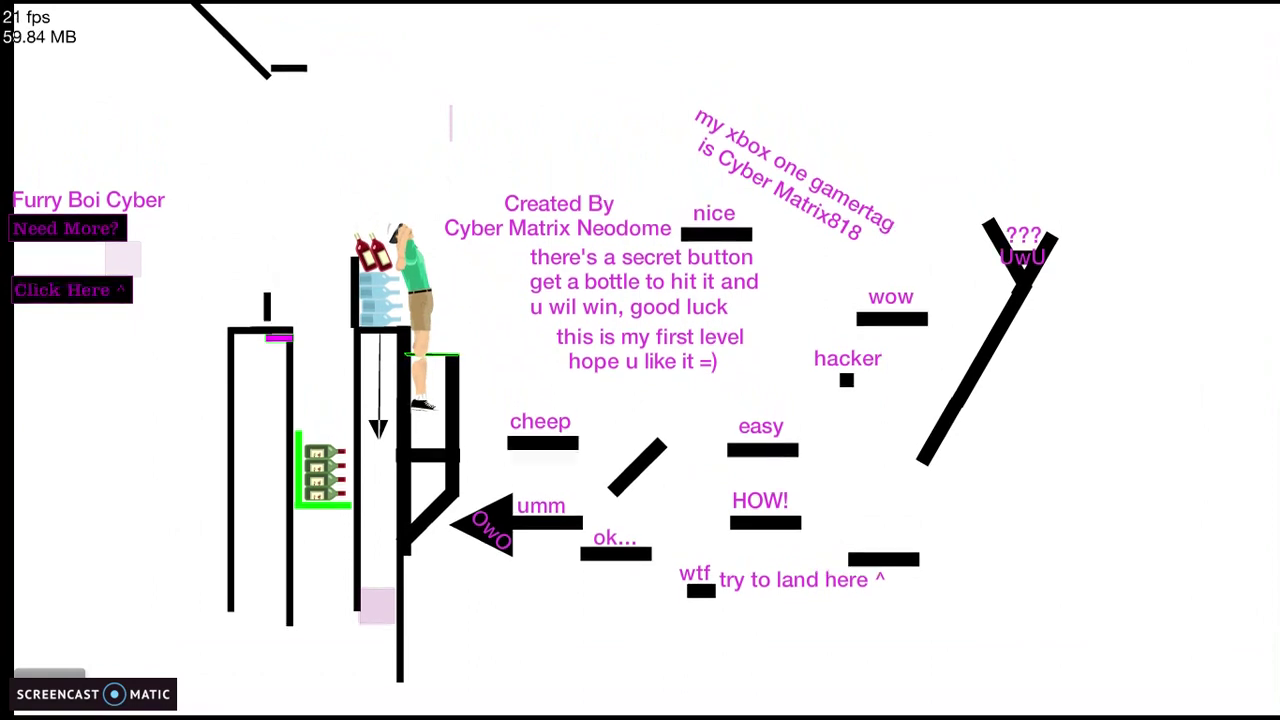
Step: Grab a bottle from the shelf and toss the red bottle into the air
key("Right")
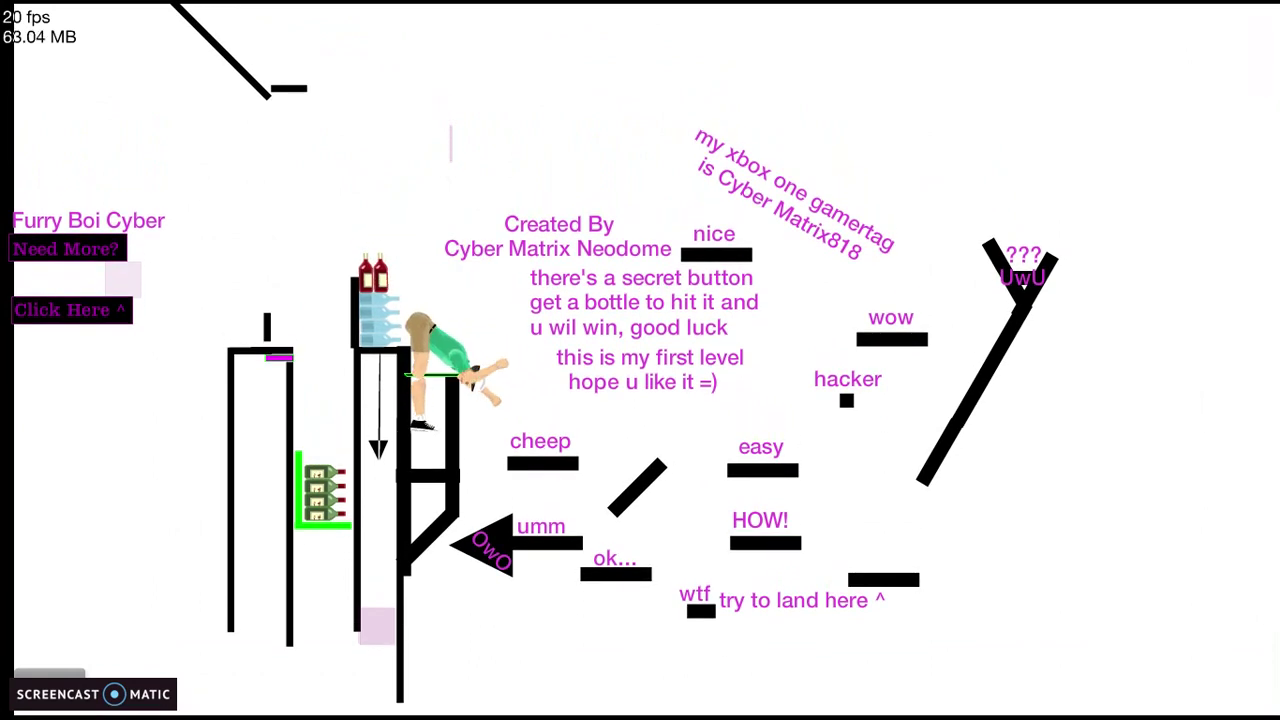
key("Left")
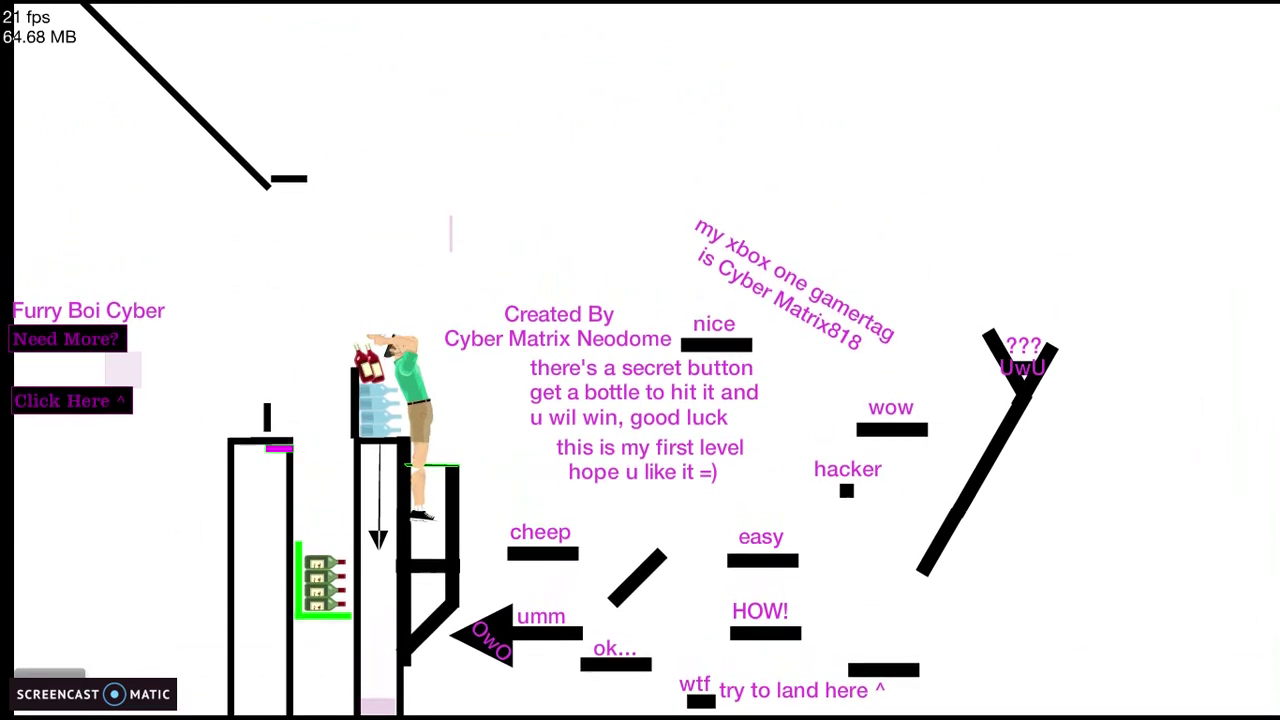
key("Right")
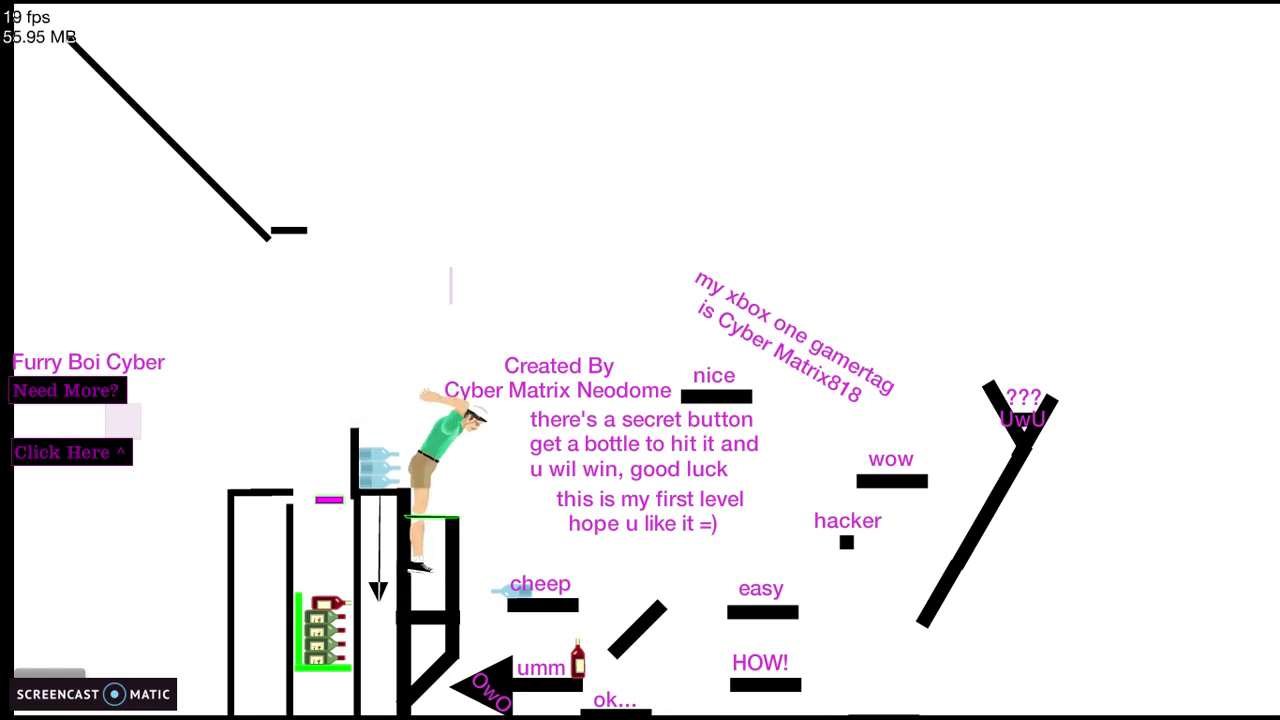
key("Right")
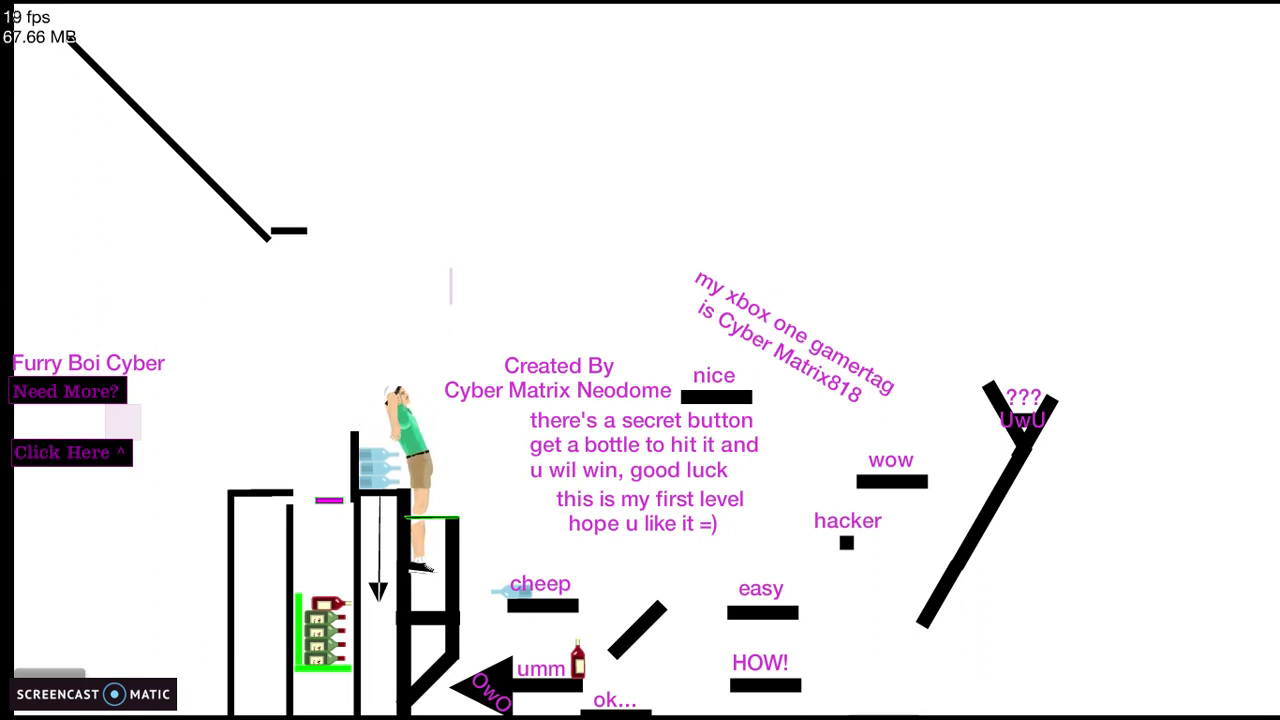
Step: Pause and resume Bottle Flip V1 twice, then pause it again
key("Escape")
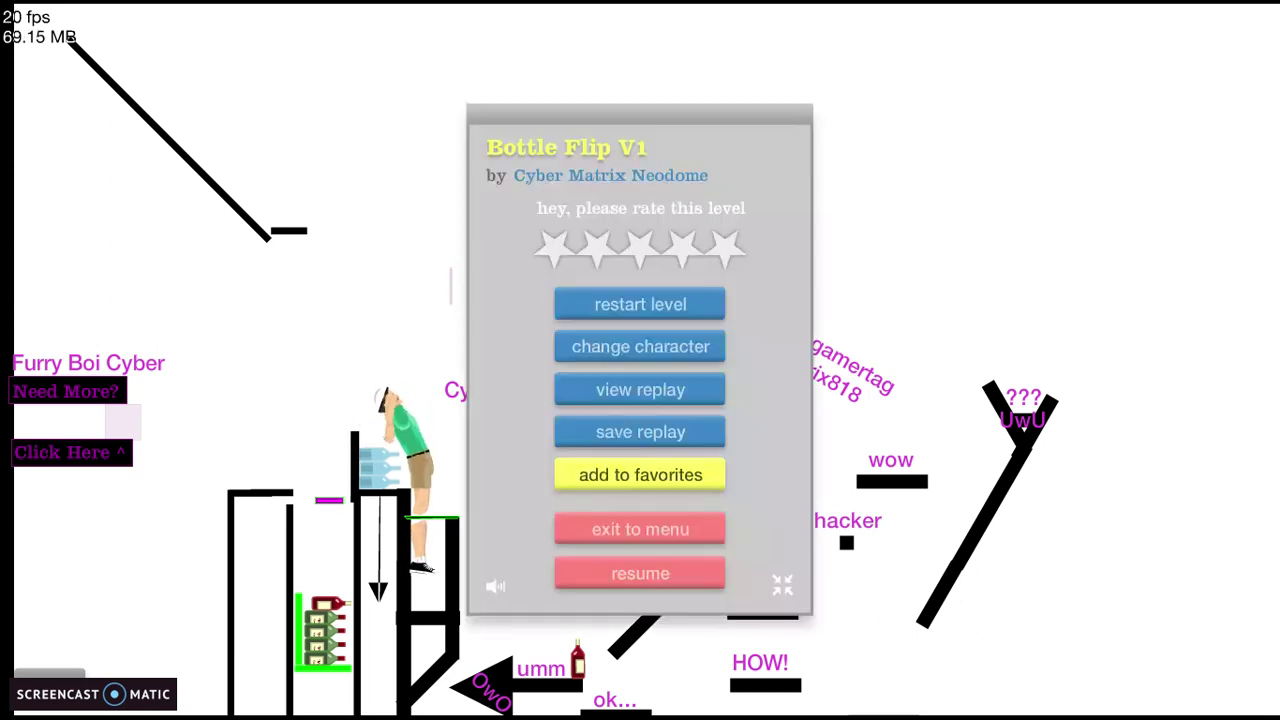
key("Escape")
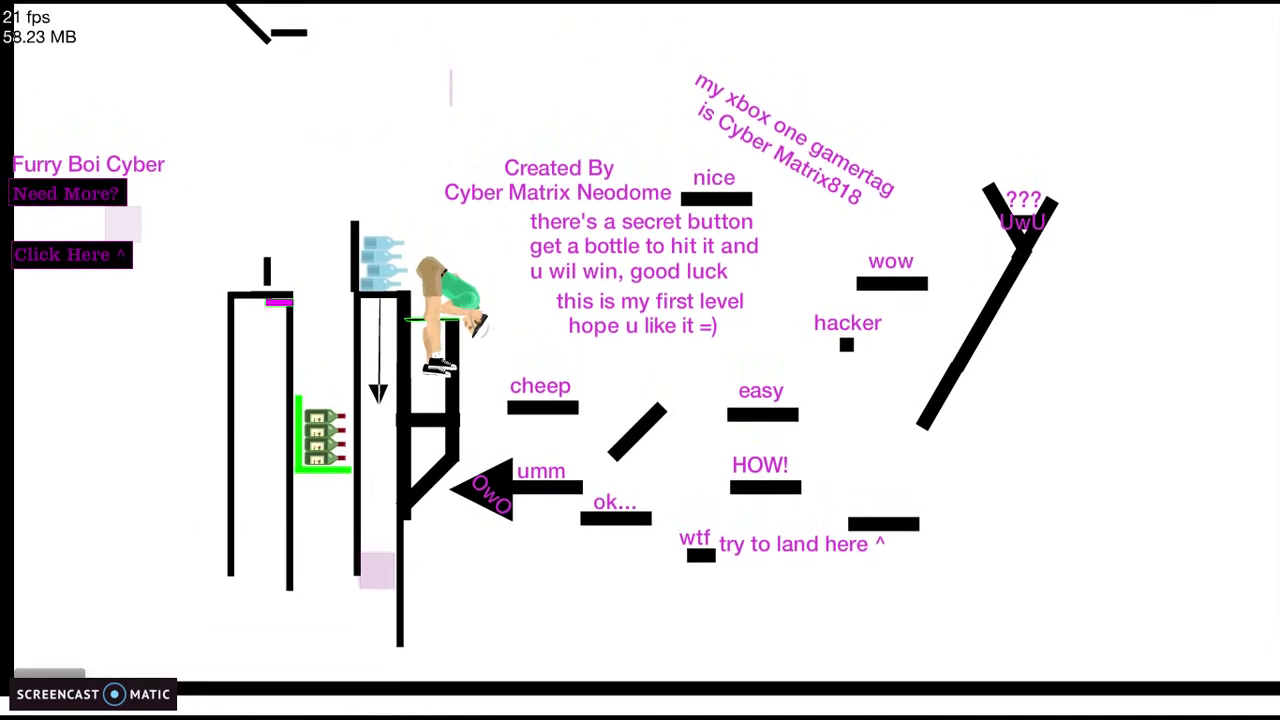
key("Escape")
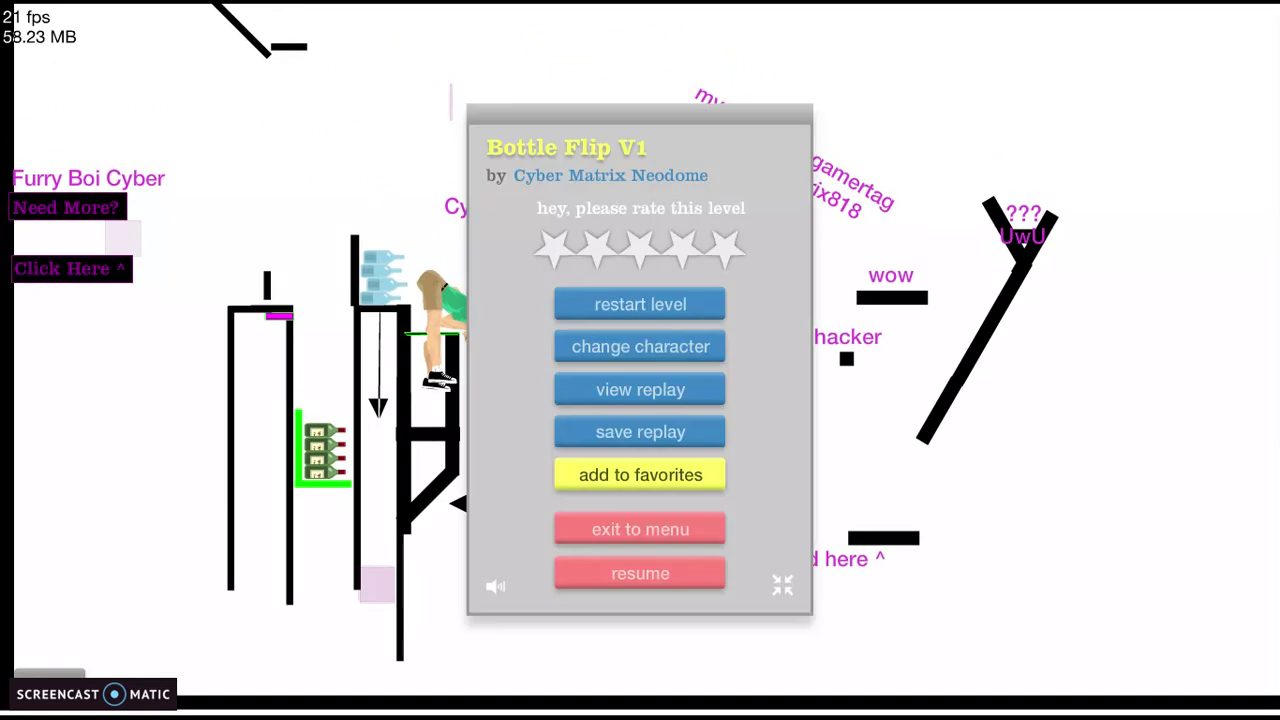
key("Escape")
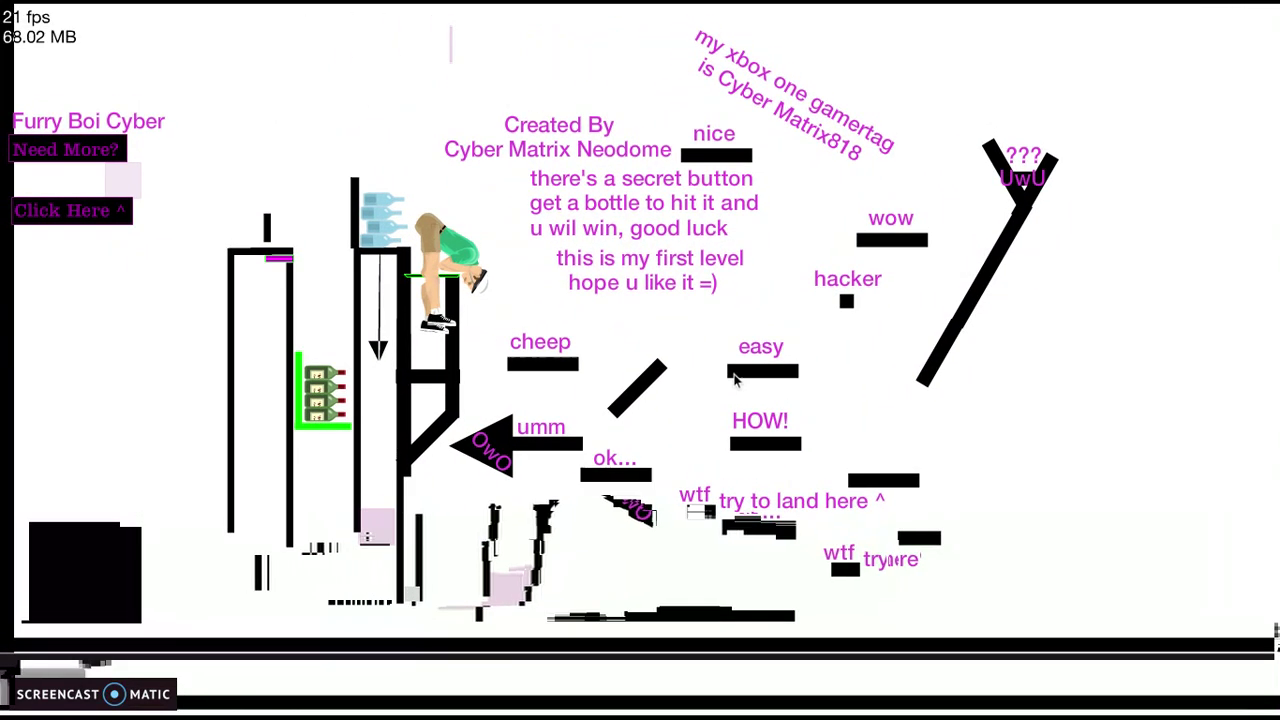
key("Escape")
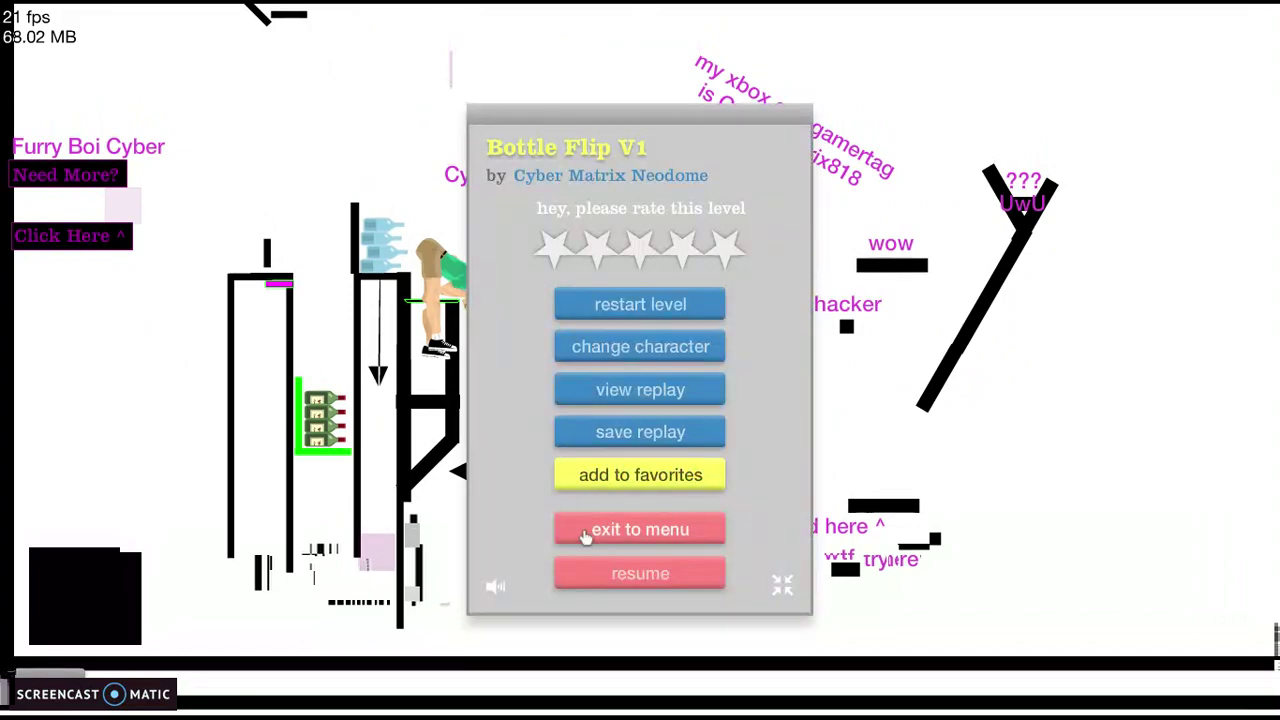
Step: Exit Bottle Flip V1, collapse its row, and launch Spike Fall IMPOSSIBL
left_click(598, 531)
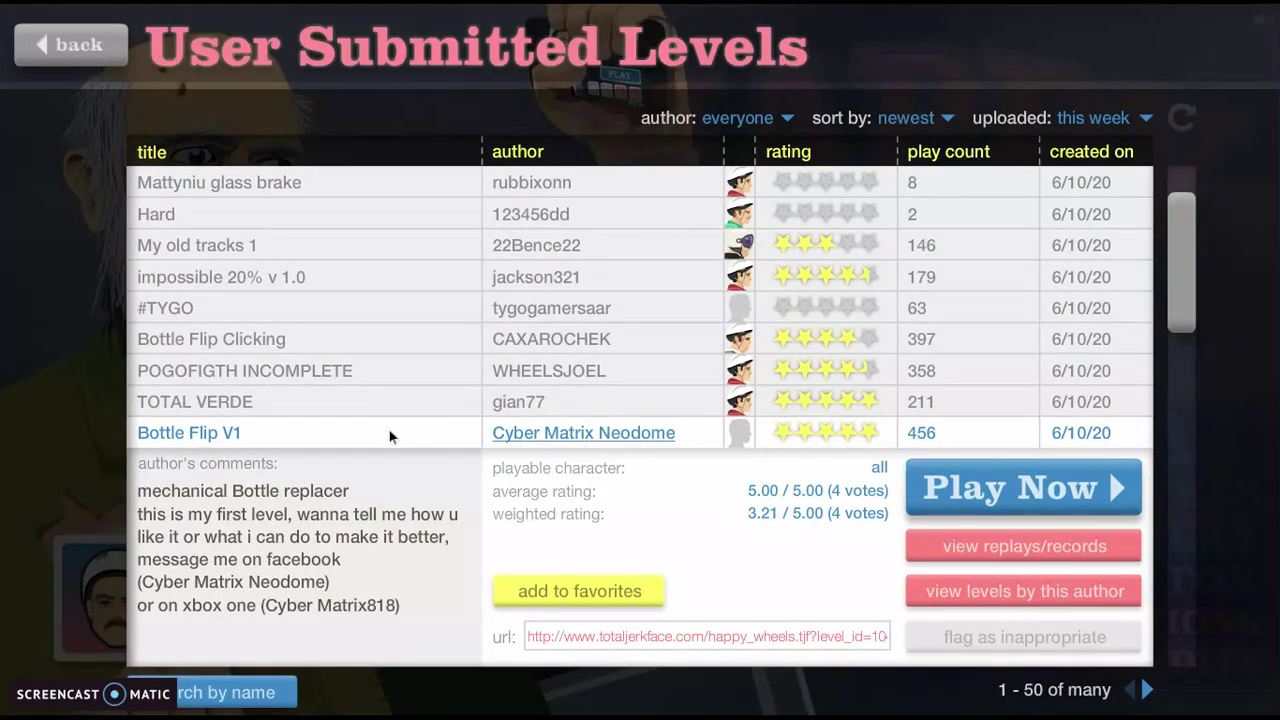
left_click(390, 437)
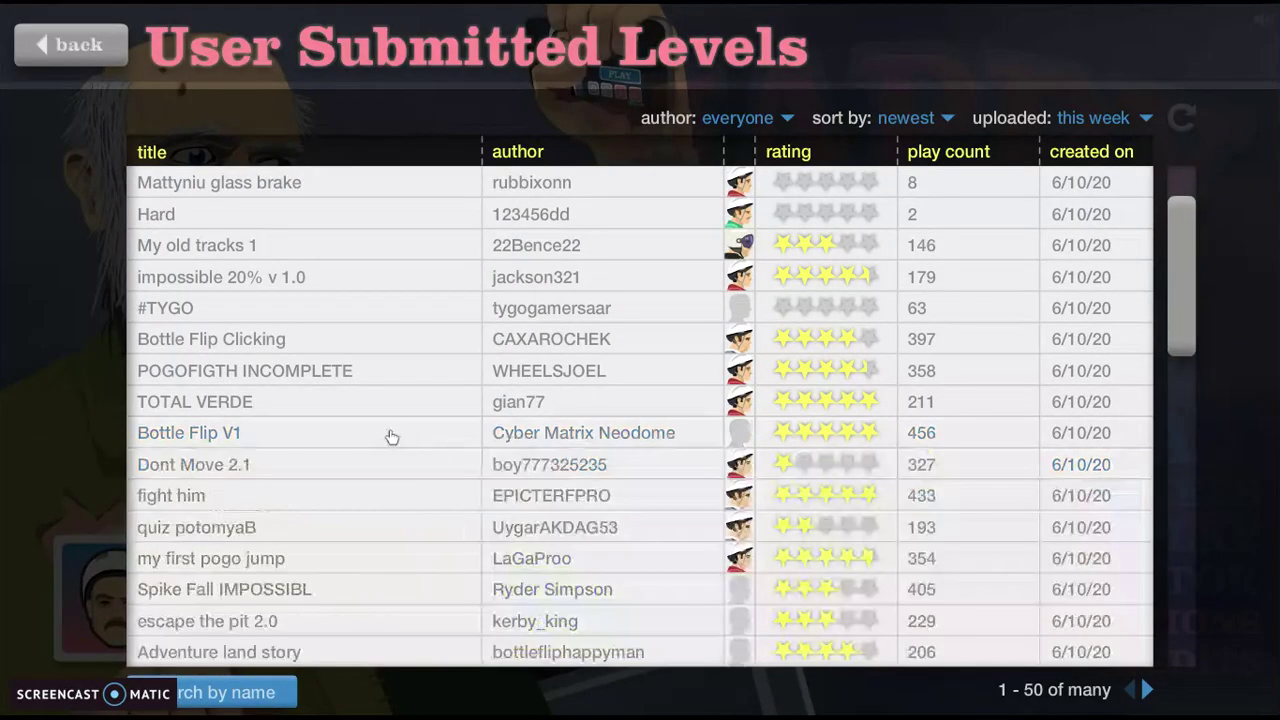
left_click(415, 587)
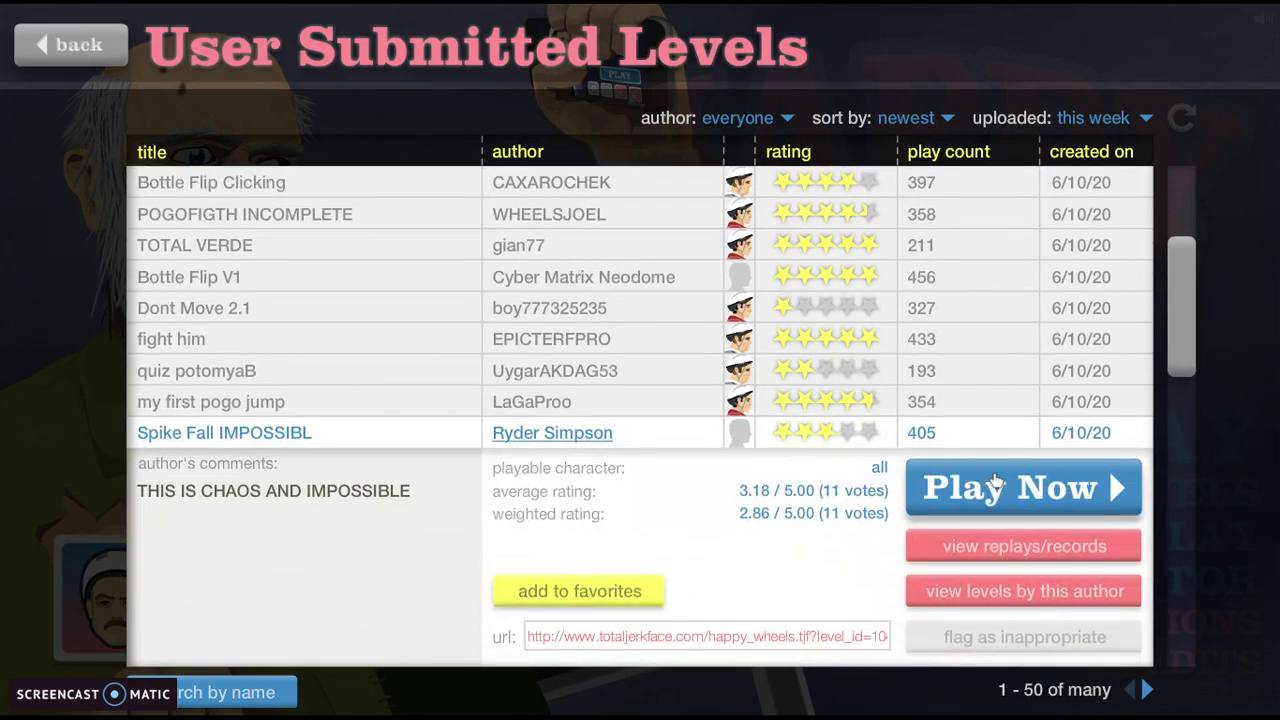
left_click(996, 490)
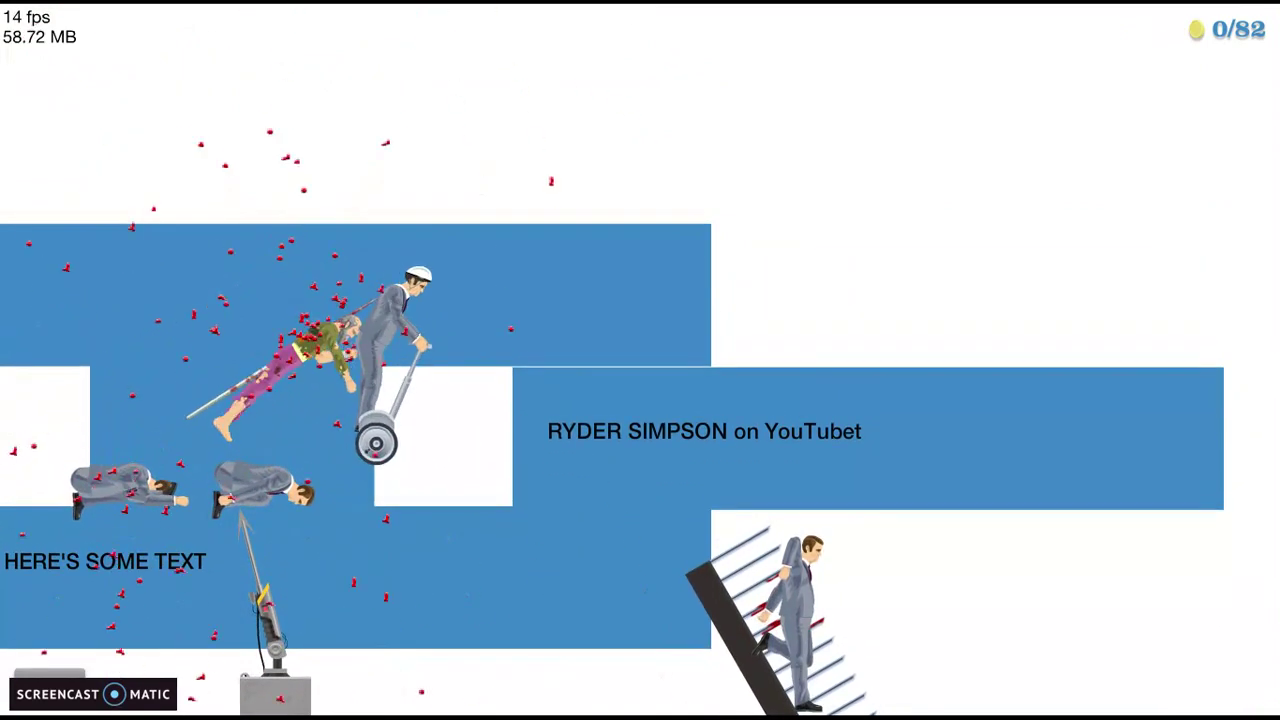
Step: Exit Spike Fall IMPOSSIBL from the pause menu and launch 'my first pogo jump'
key("Escape")
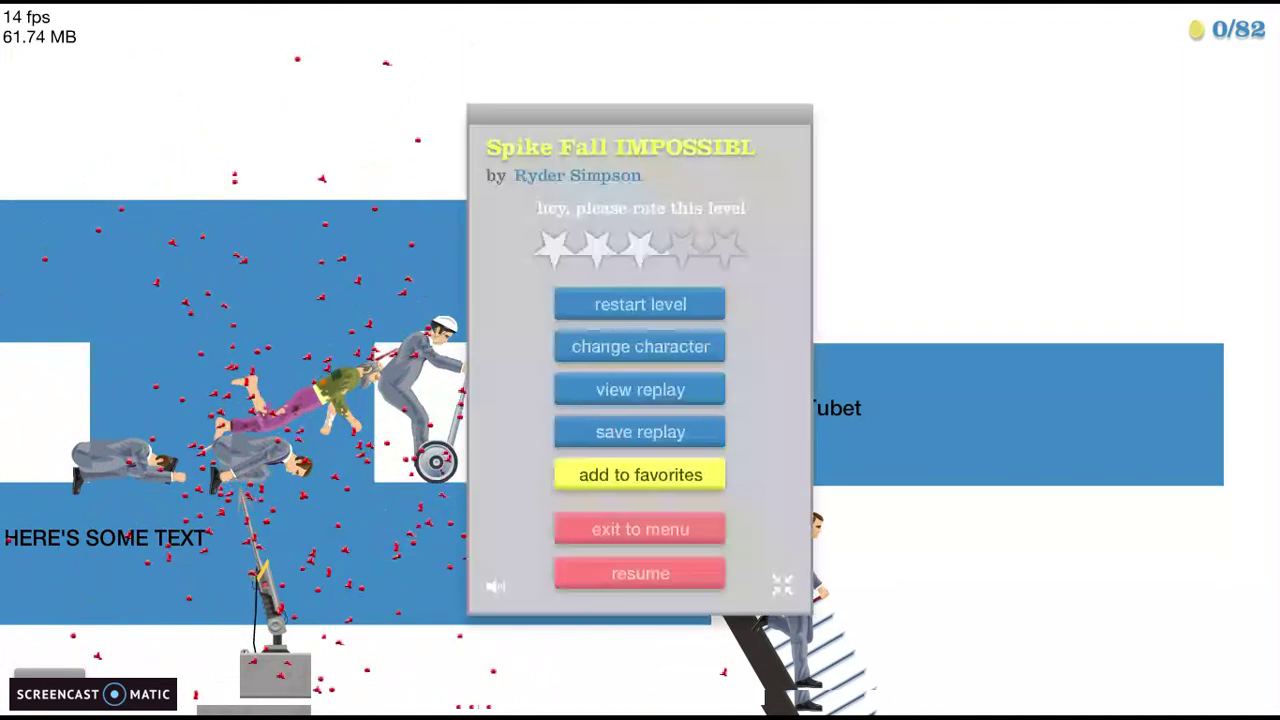
left_click(651, 530)
left_click(290, 400)
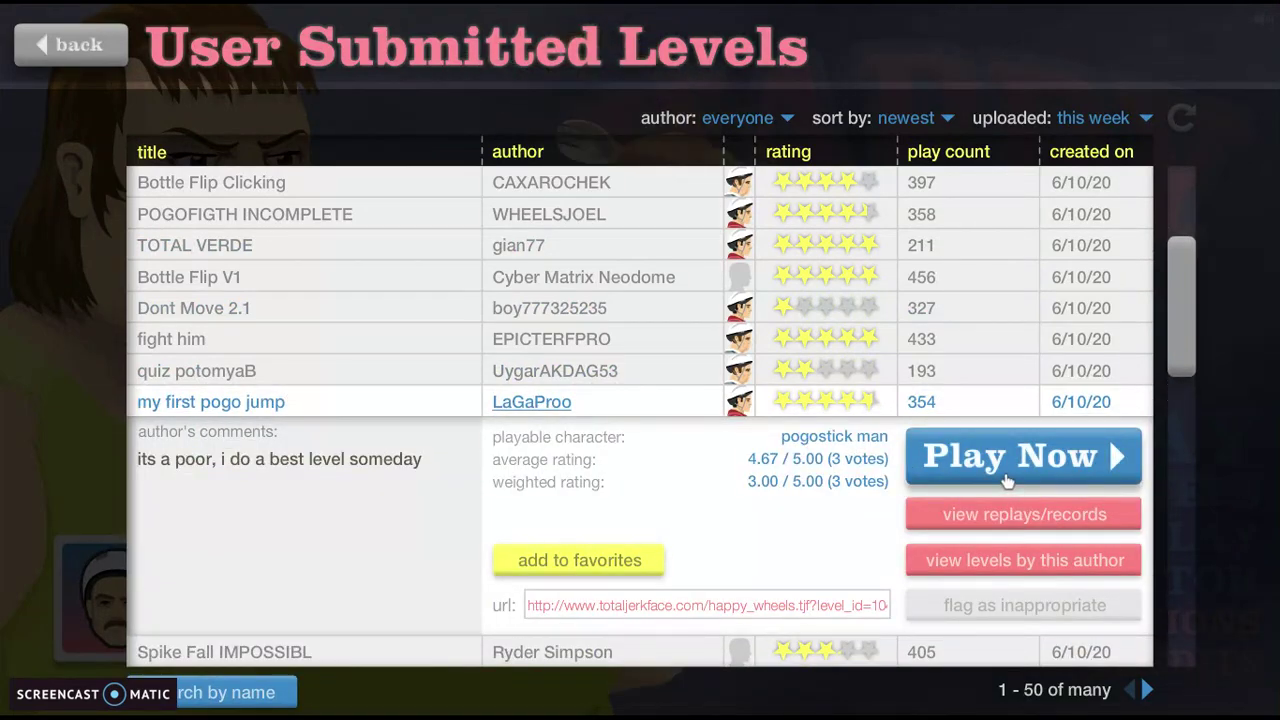
left_click(1007, 482)
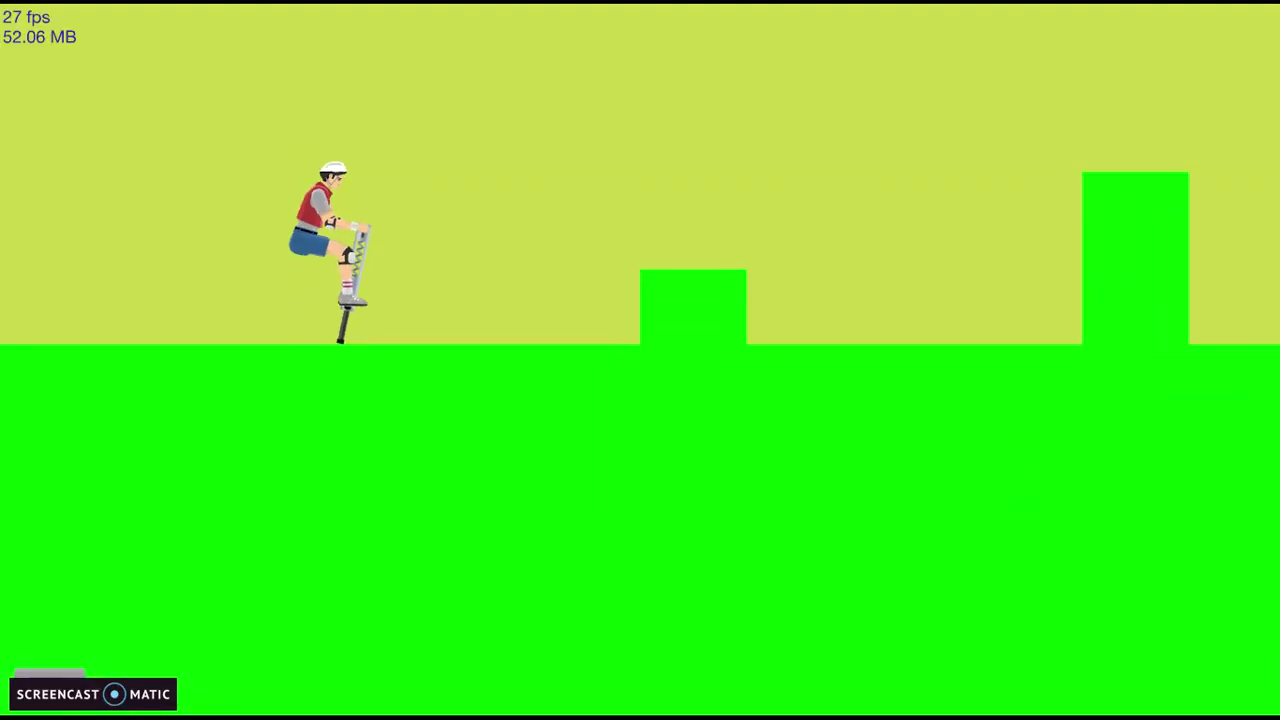
Step: Bounce the rider over the first green block and past the tall block onto the middle one
key("Right")
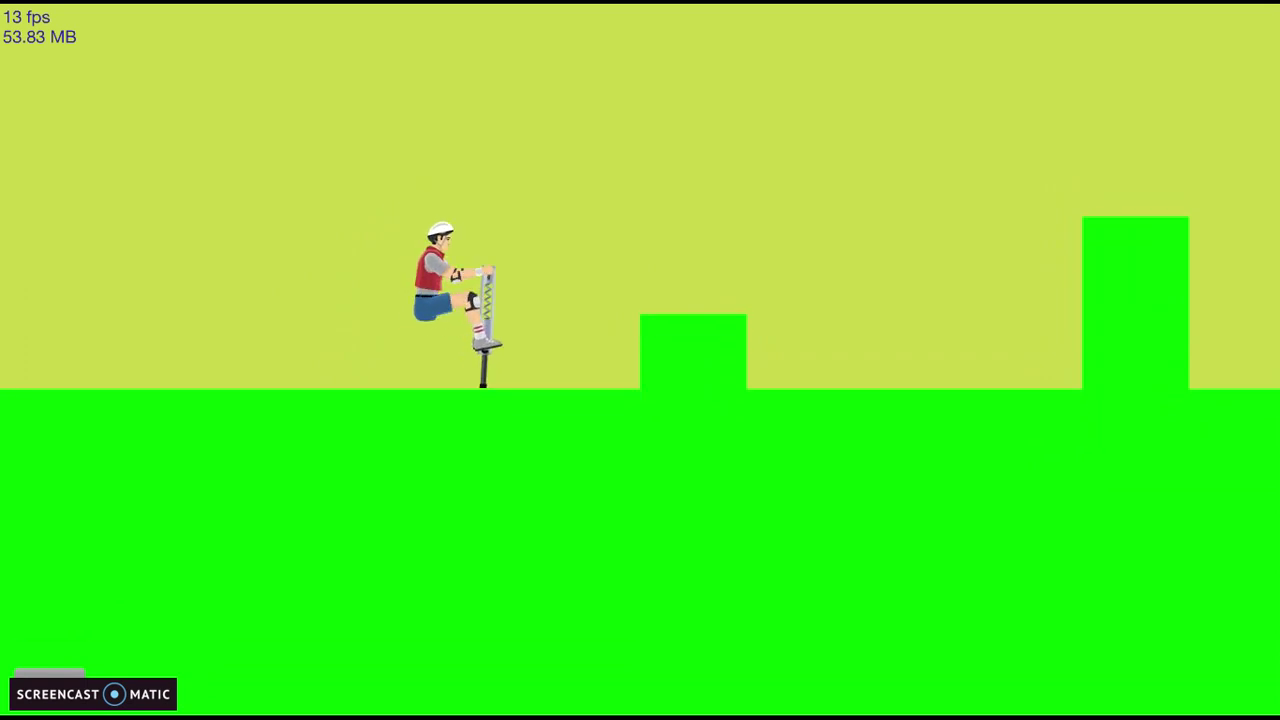
key("Right")
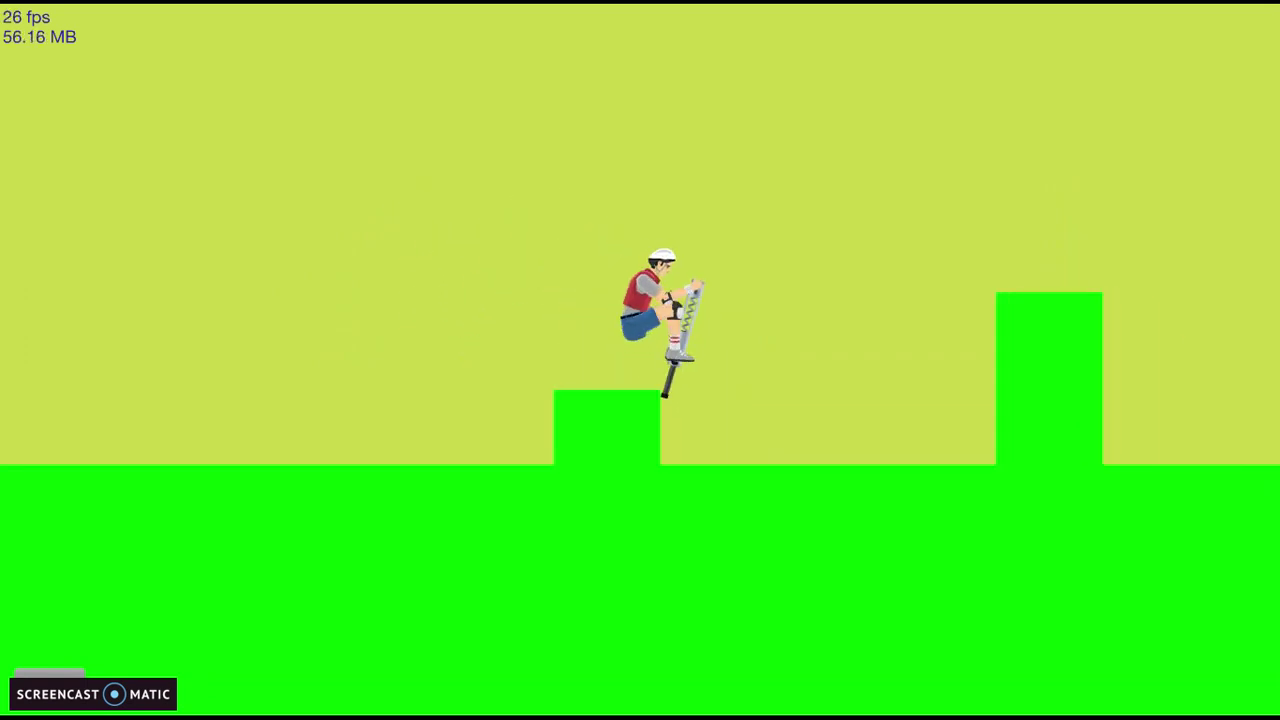
key("Right")
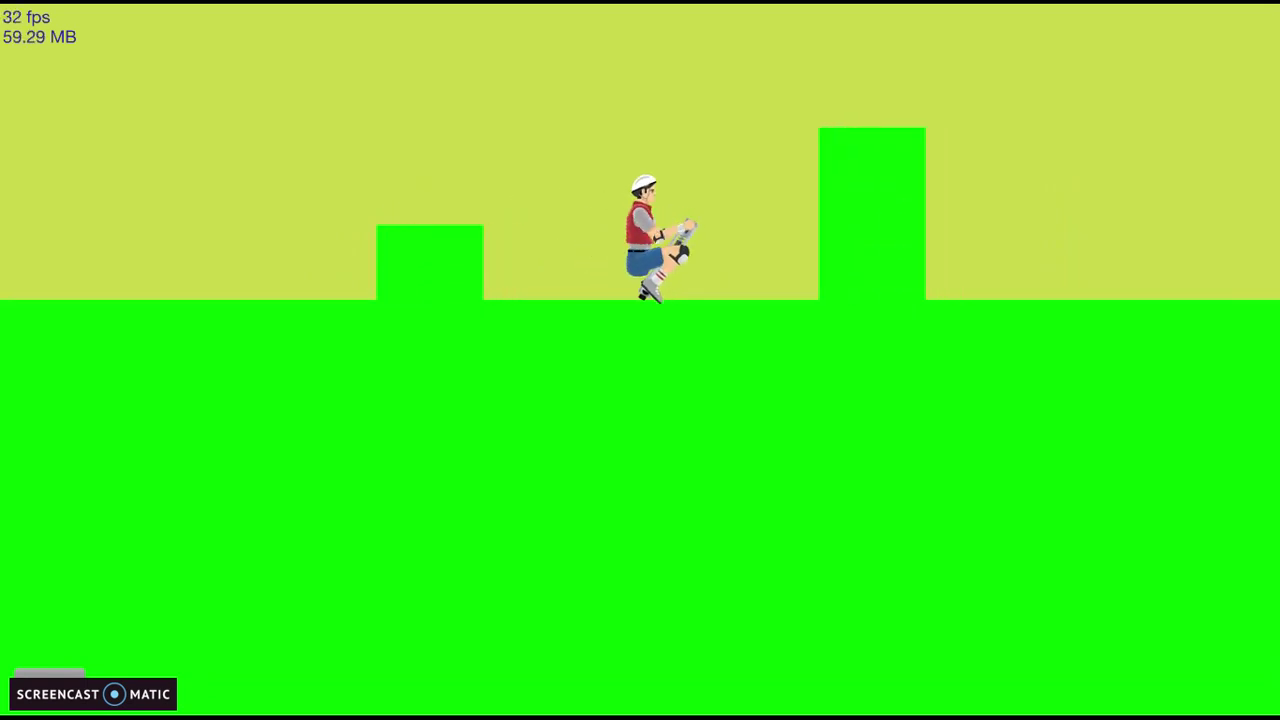
key("space")
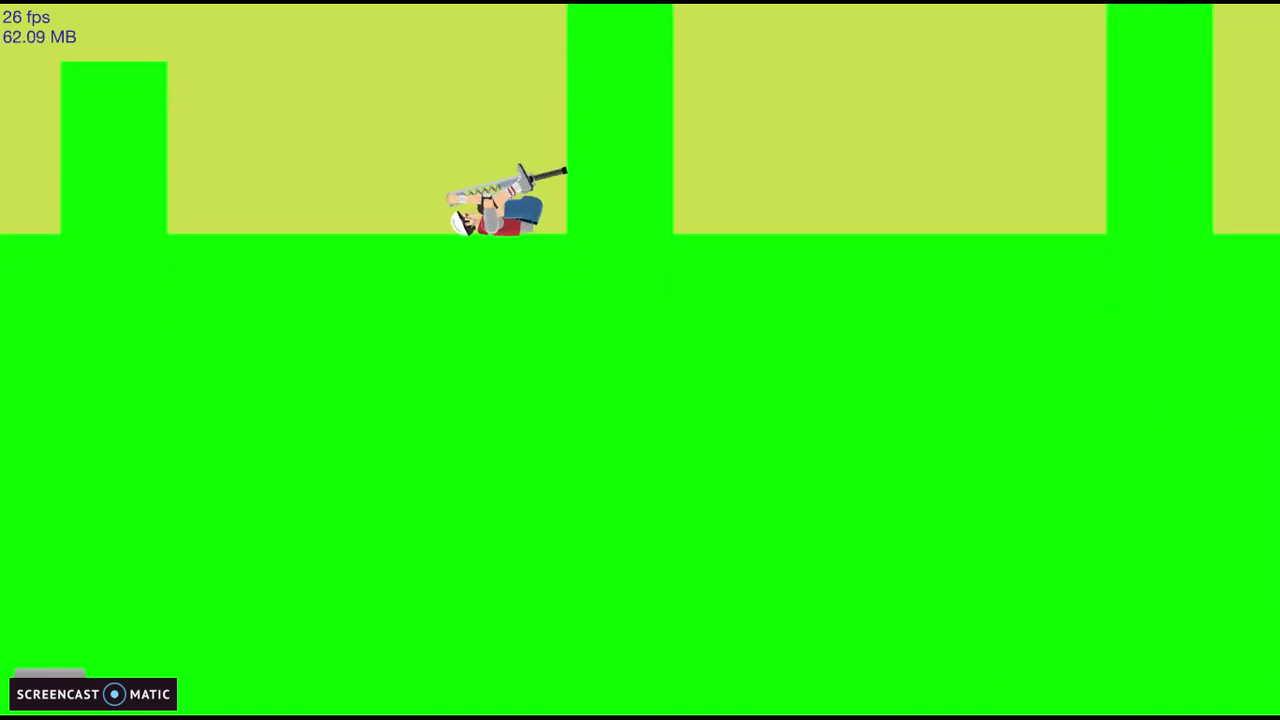
key("space")
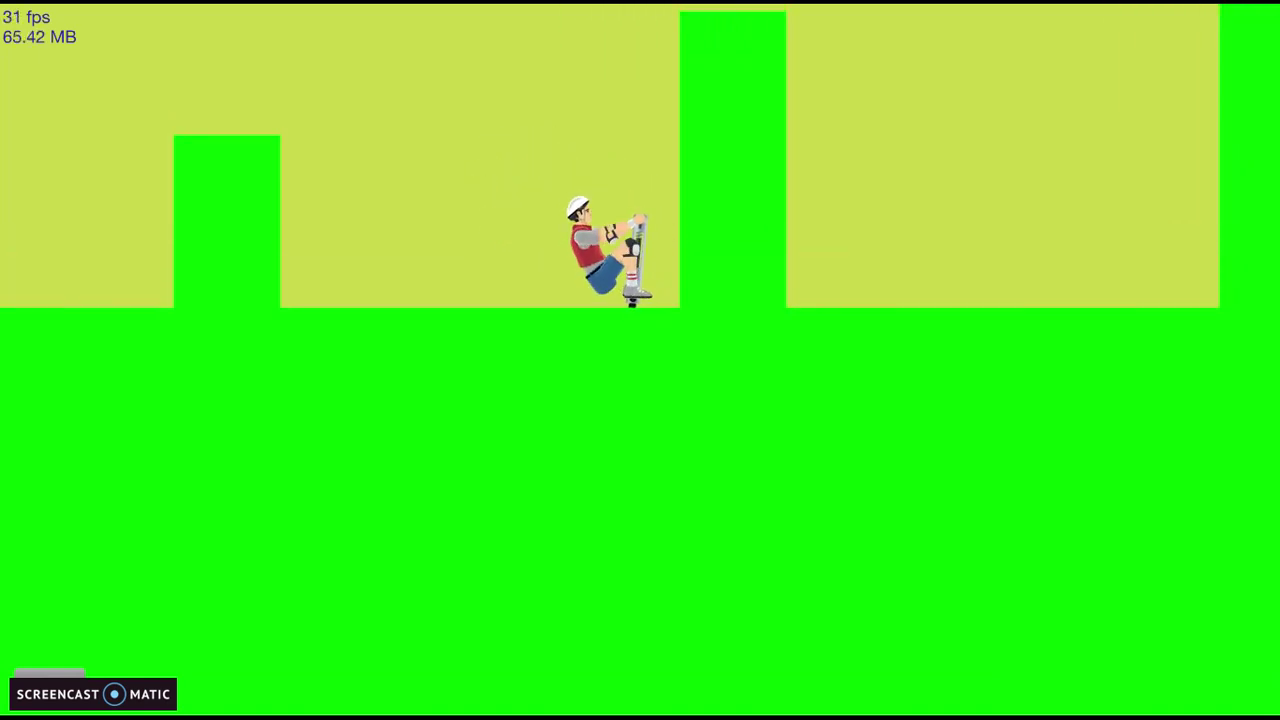
key("space")
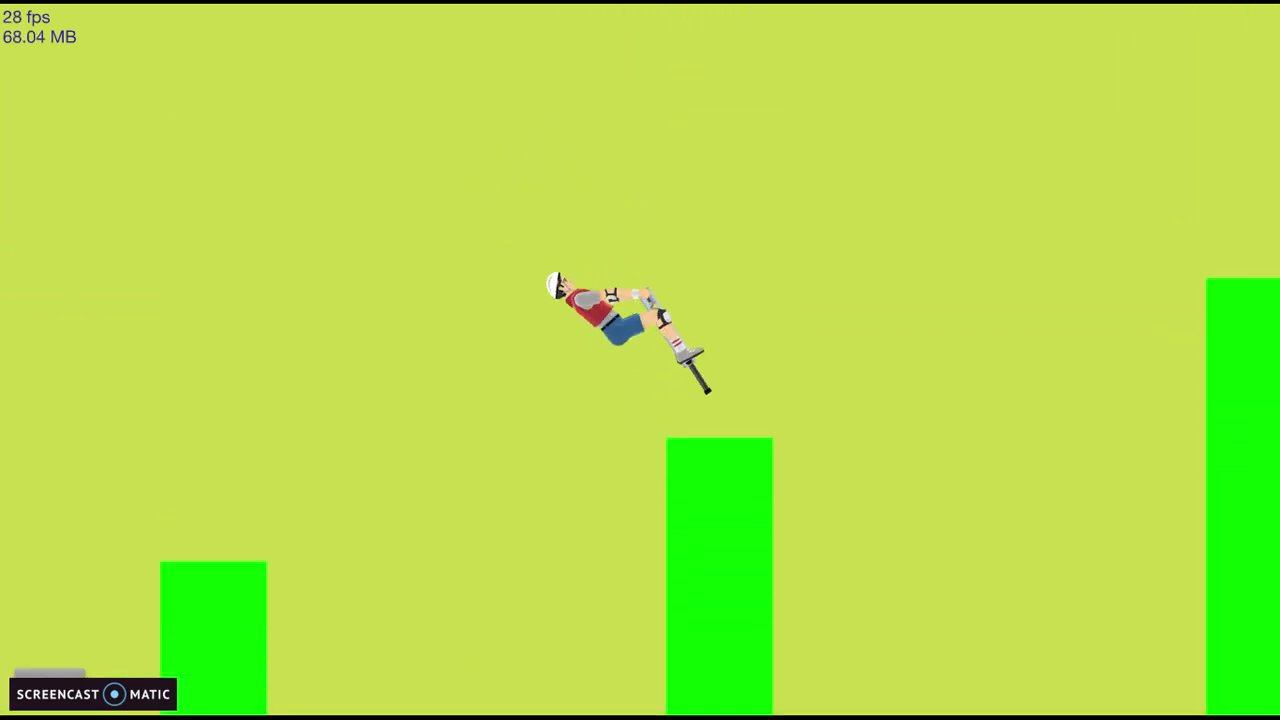
key("Right")
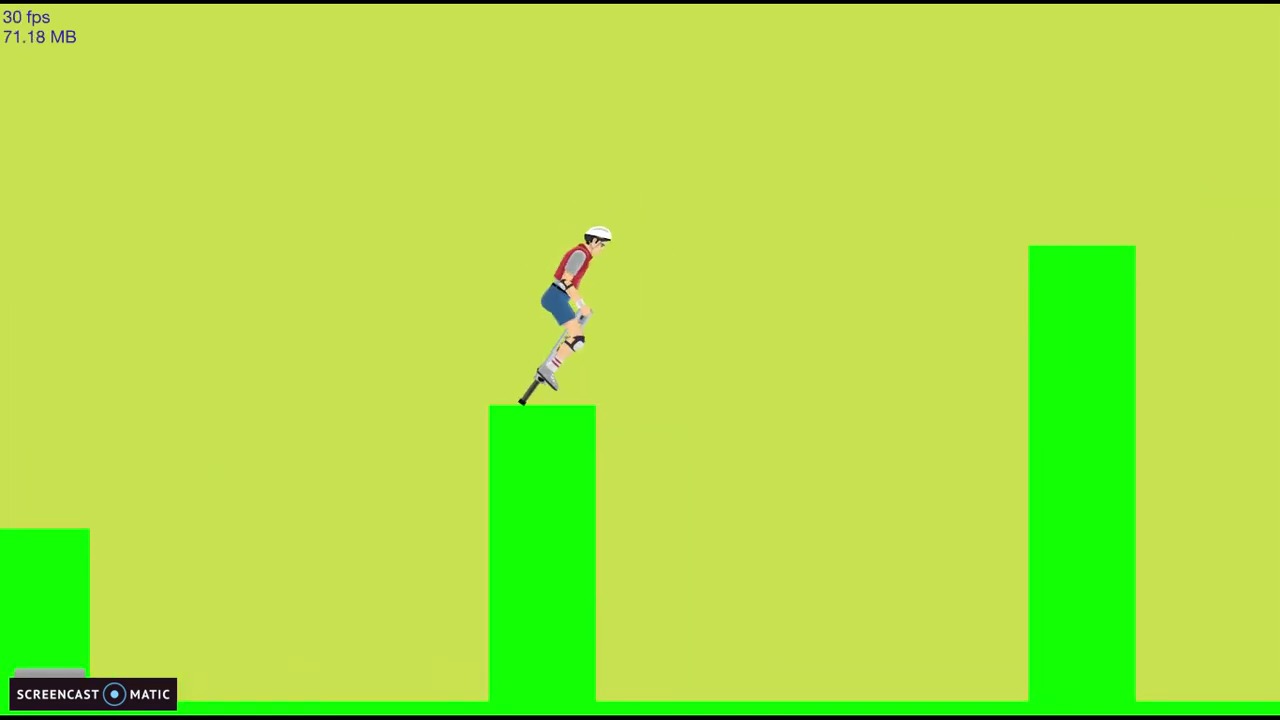
key("space")
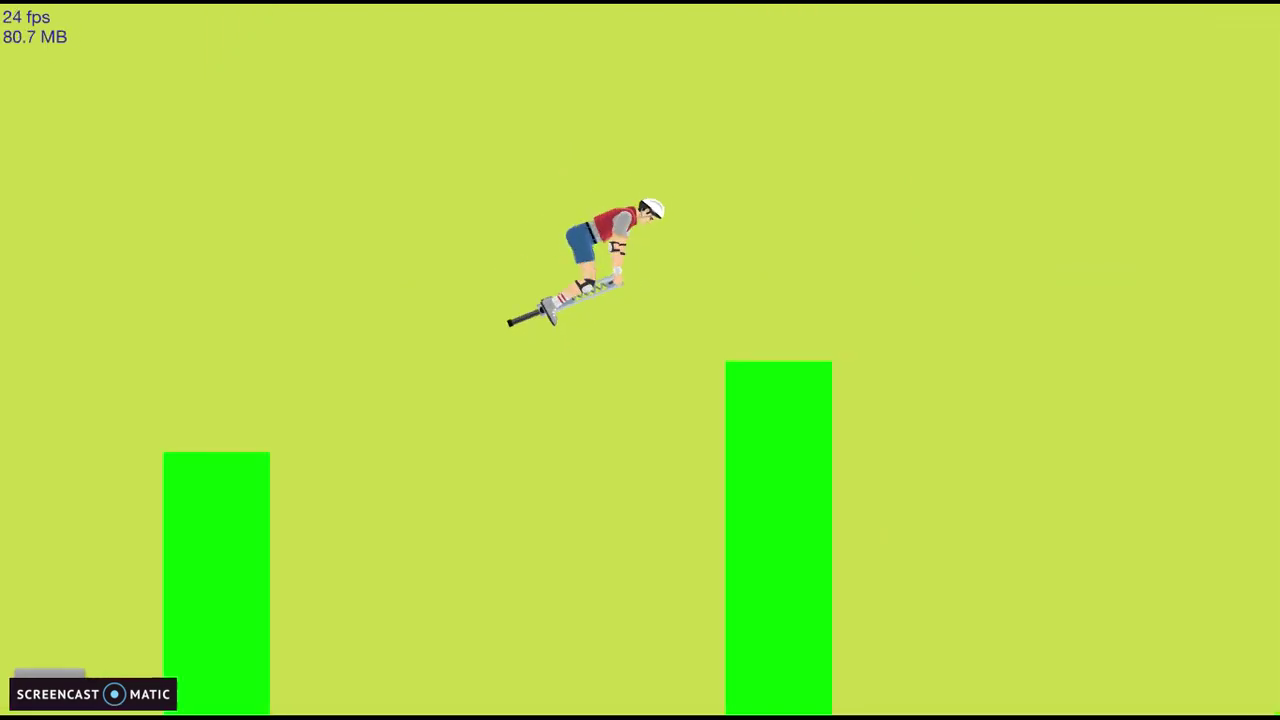
Step: Restart after the mid-air crash, hop forward again, and right the fallen rider
key("Left")
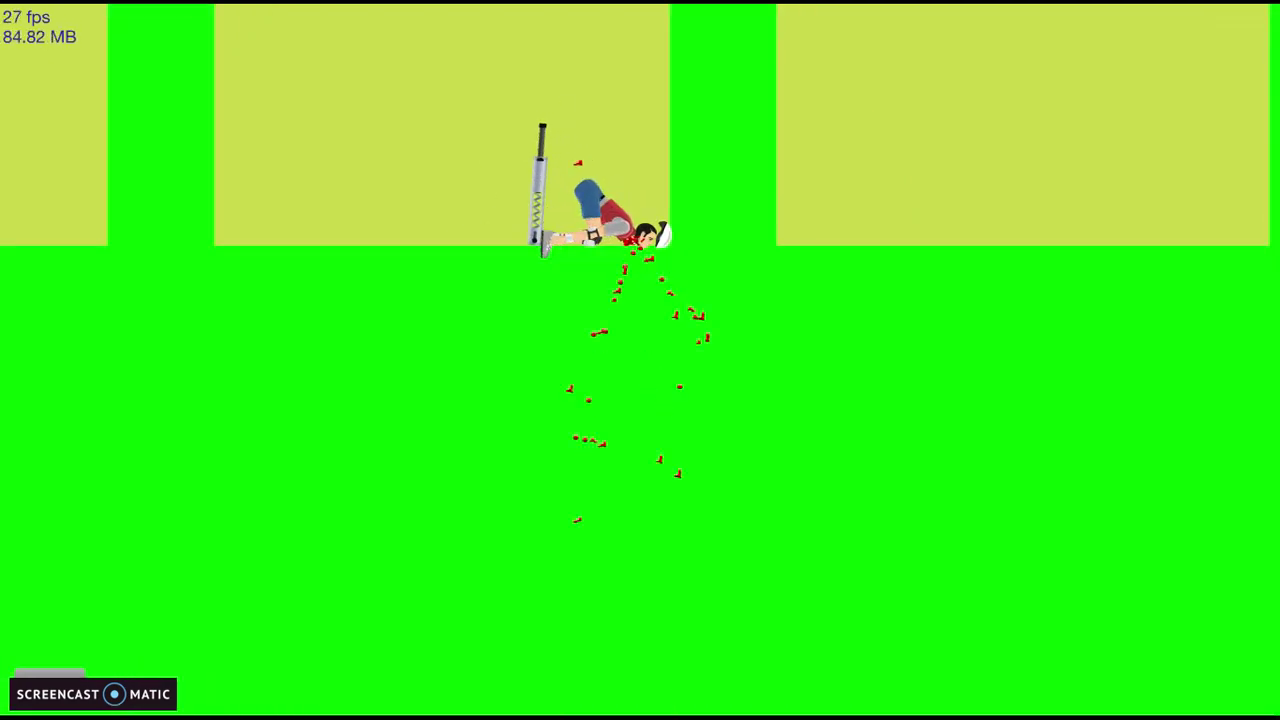
key("Escape")
key("Return")
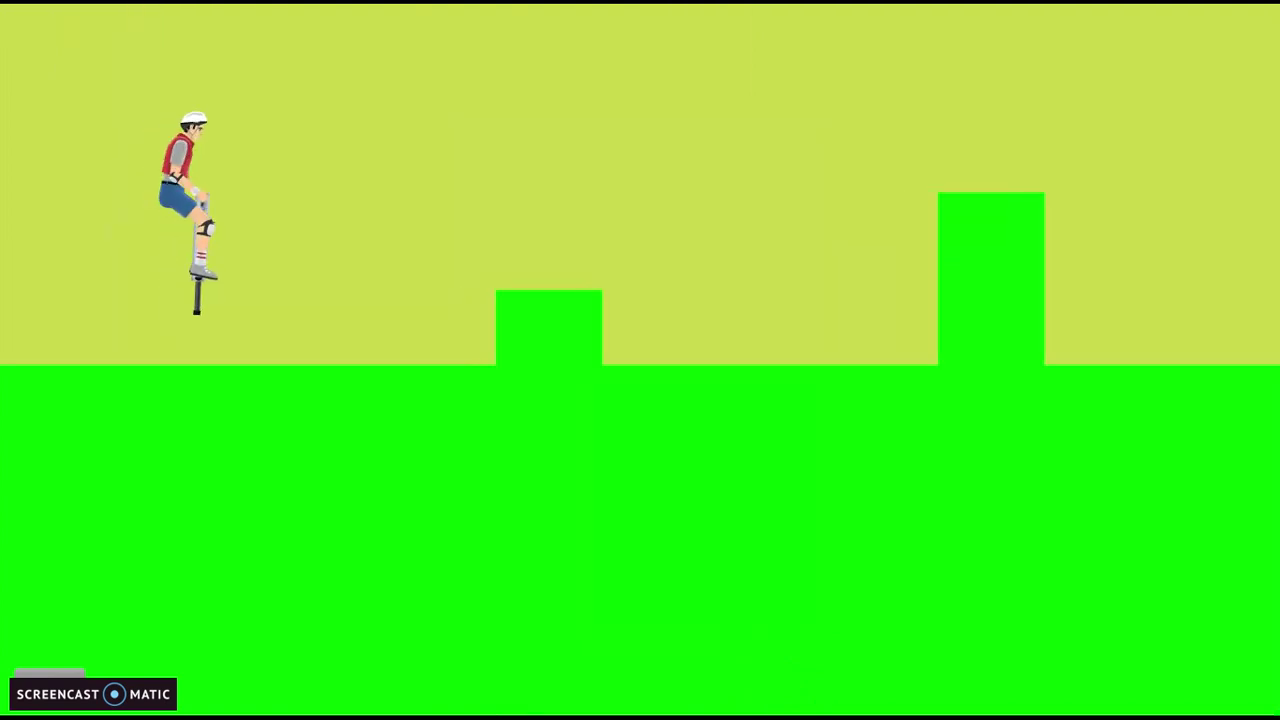
key("Right")
key("space")
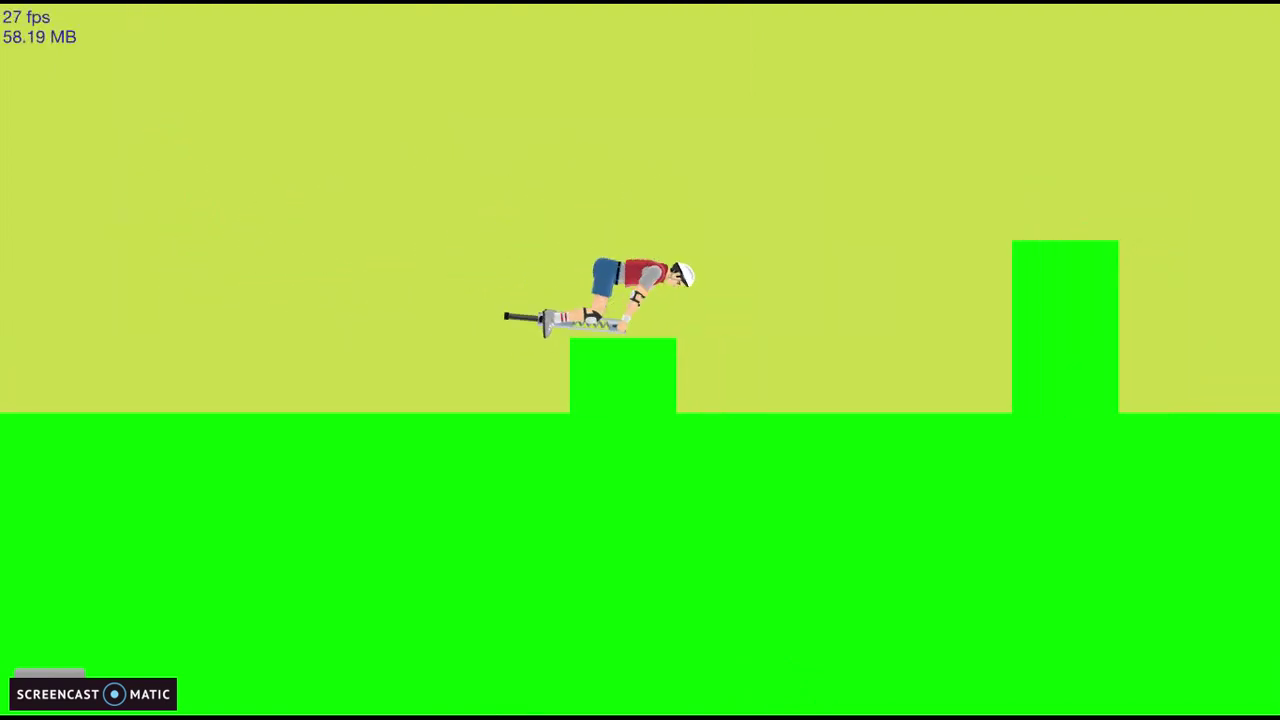
key("Return")
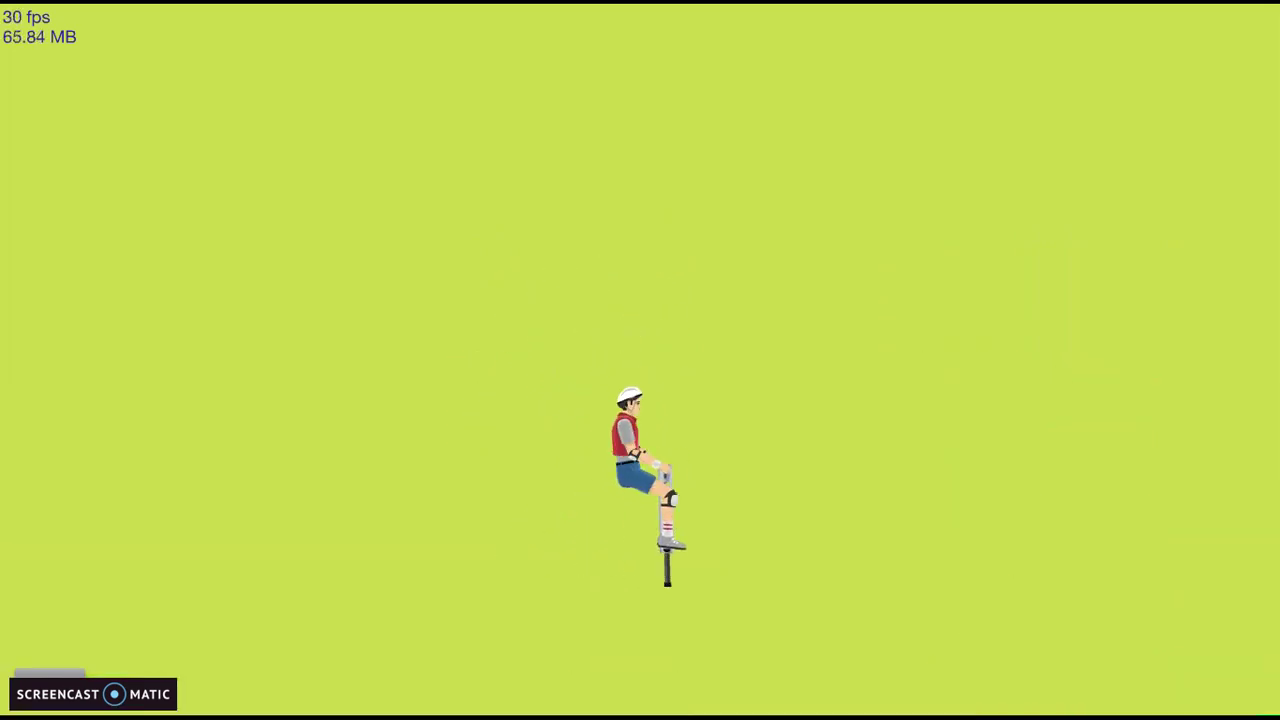
Step: Bounce toward the next block and launch into a very high, spinning jump
key("Right")
key("Left")
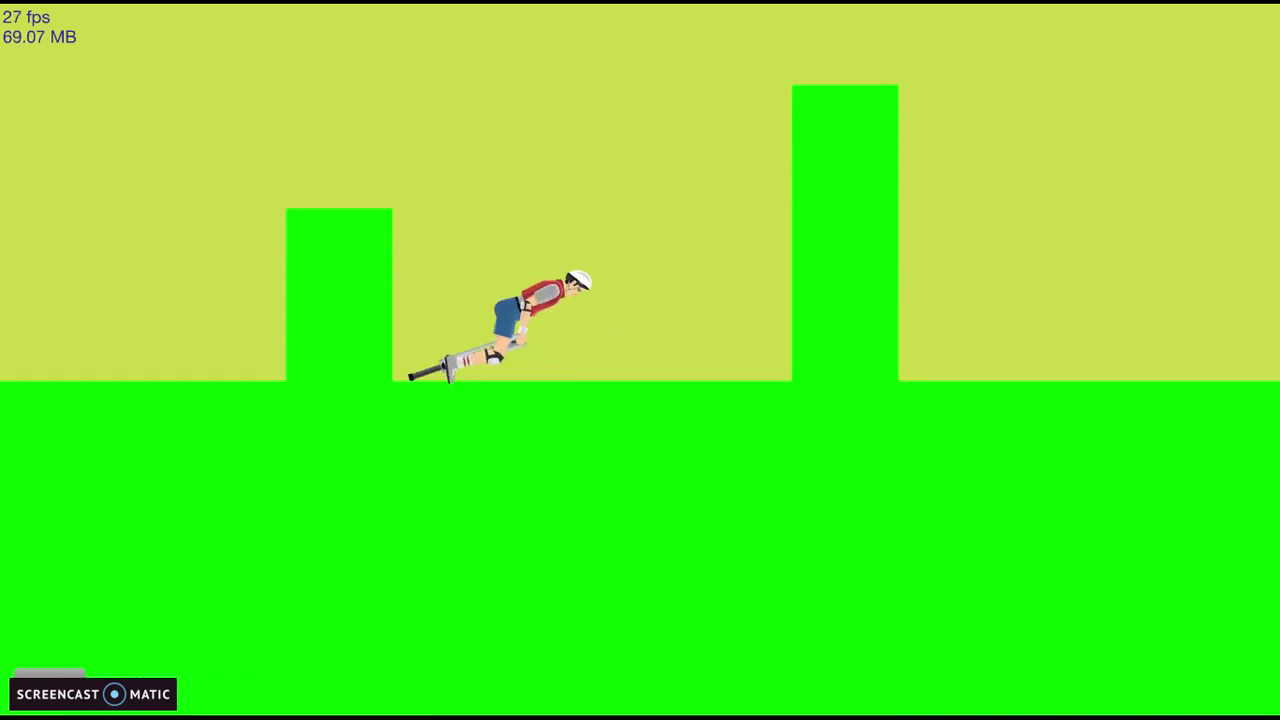
key("space")
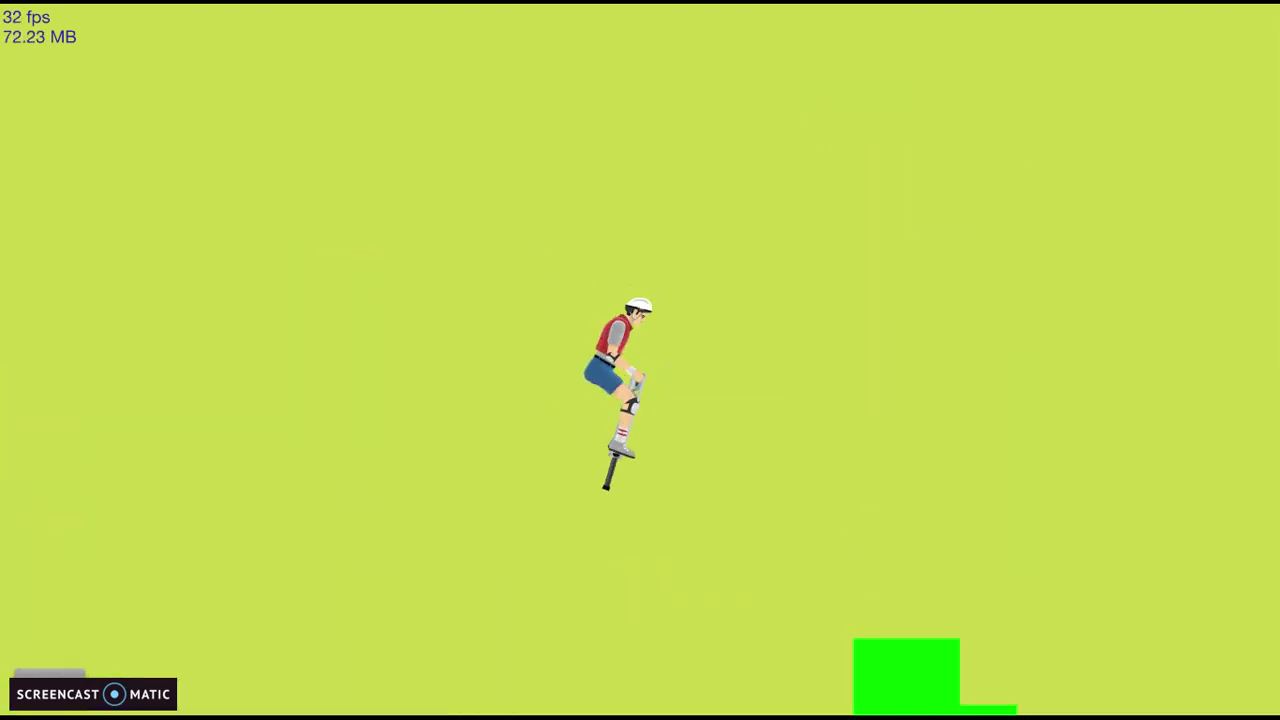
key("Left")
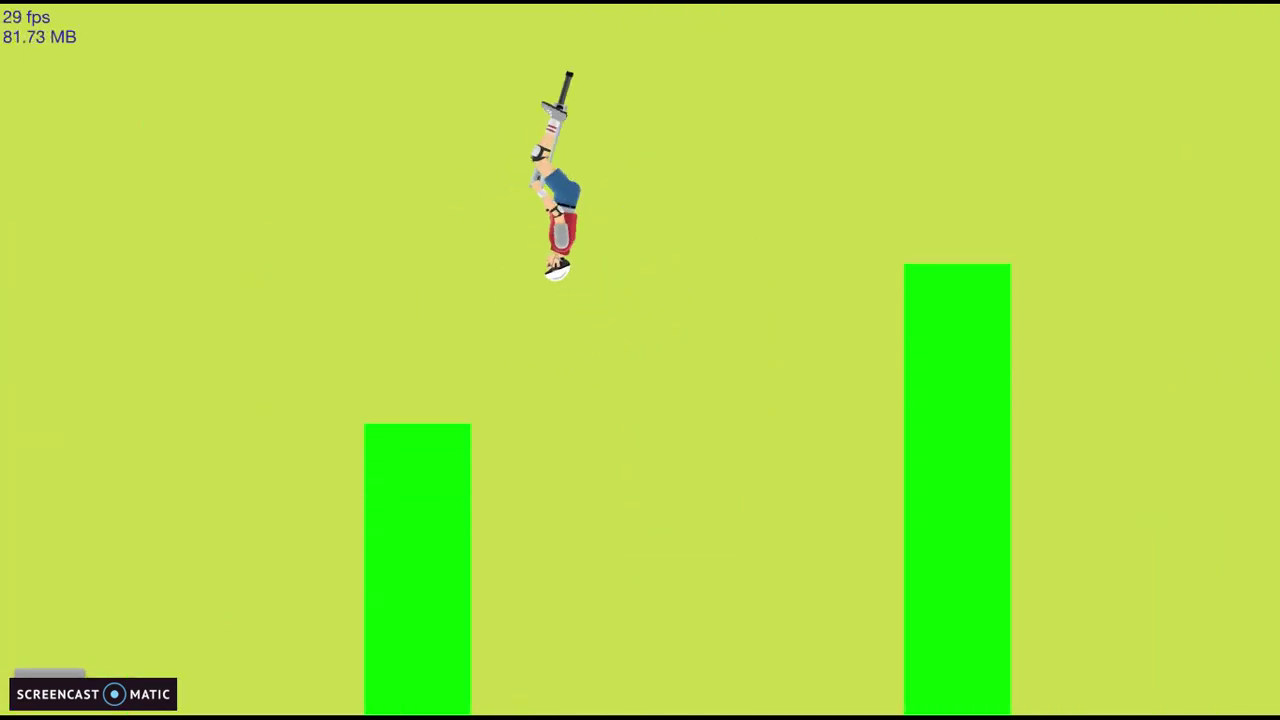
key("Left")
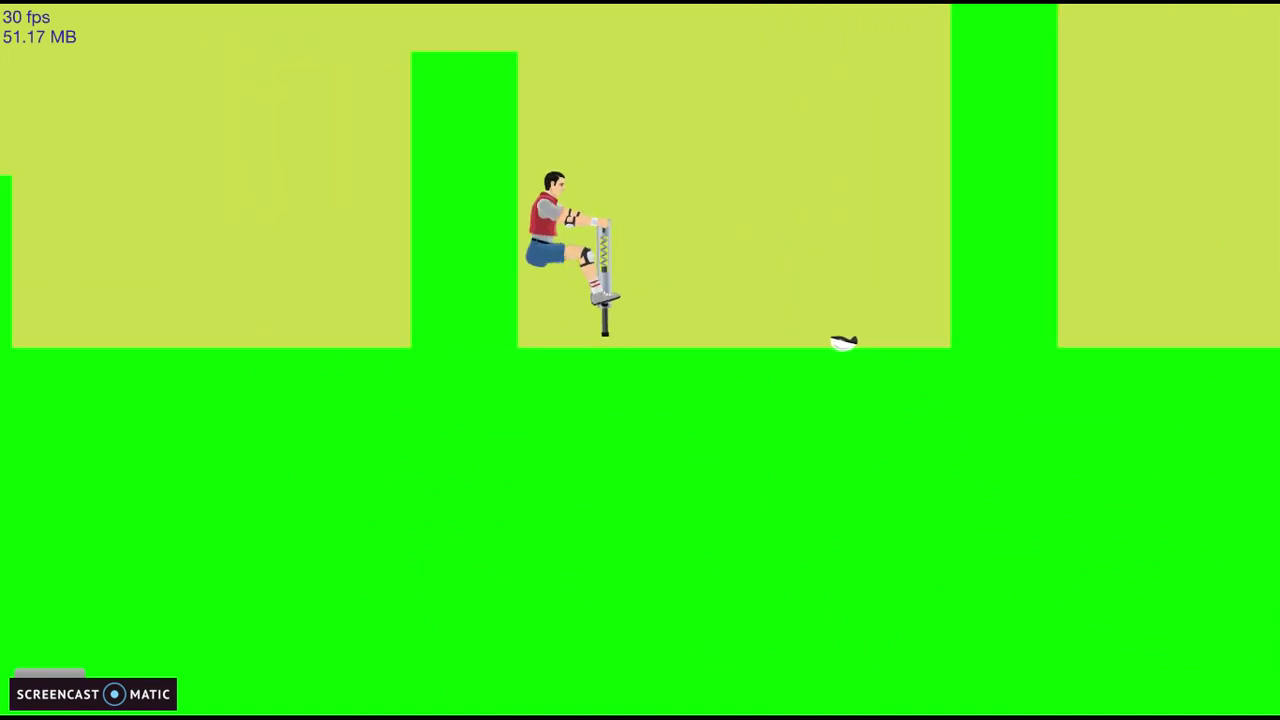
Step: Jump toward the next pillar, straightening mid-air, then restart after the crash
key("Right")
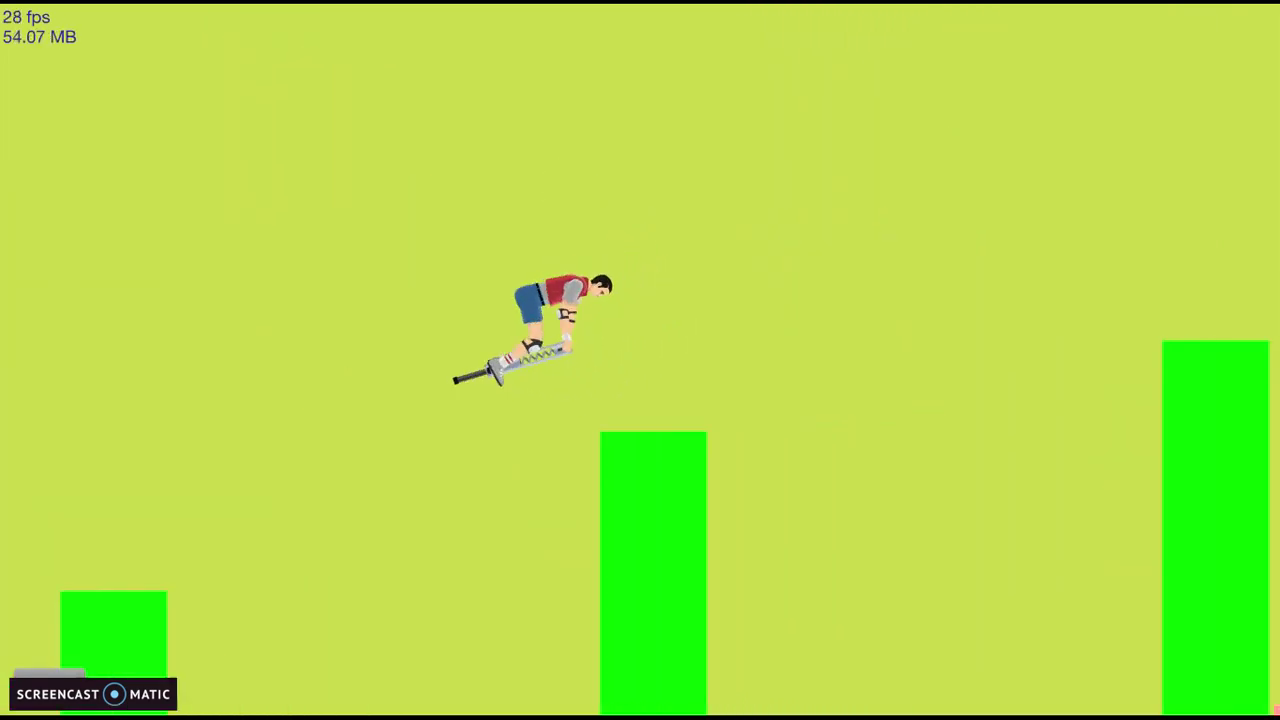
key("Right")
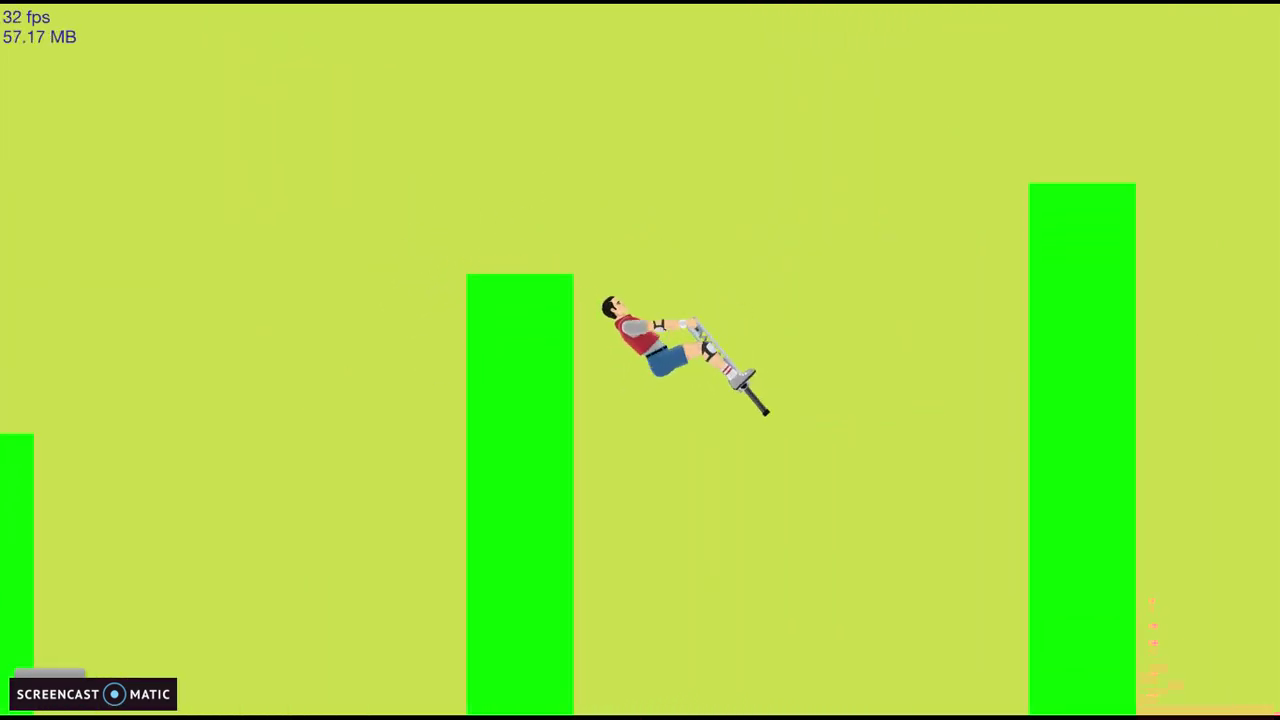
key("space")
key("Right")
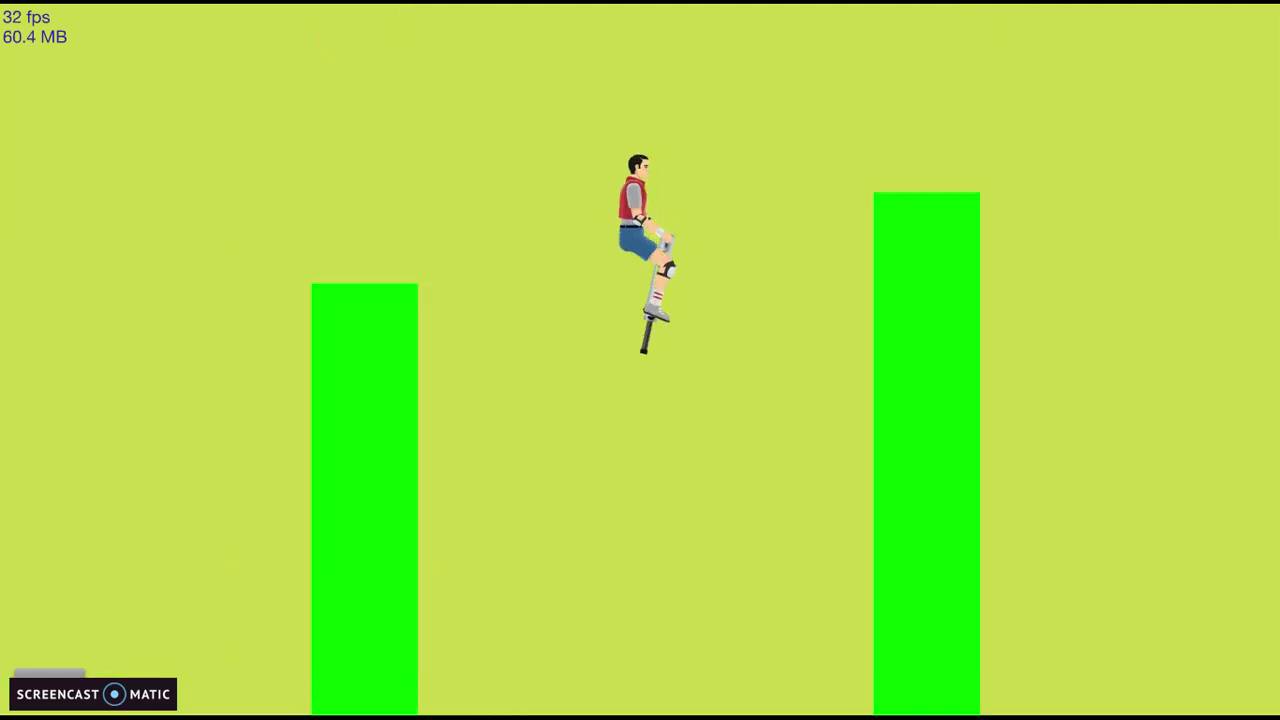
key("Right")
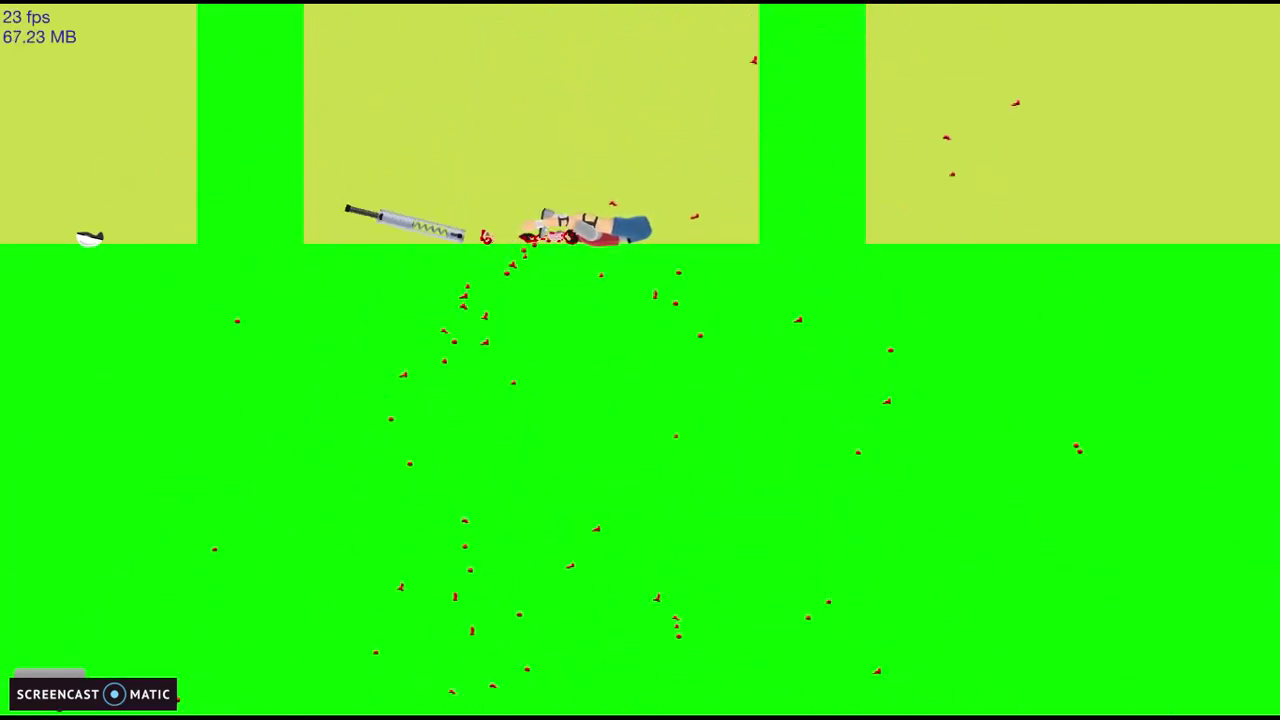
key("Escape")
Step: Restart 'my first pogo jump' and bounce the rider onto the first pillar
key("Return")
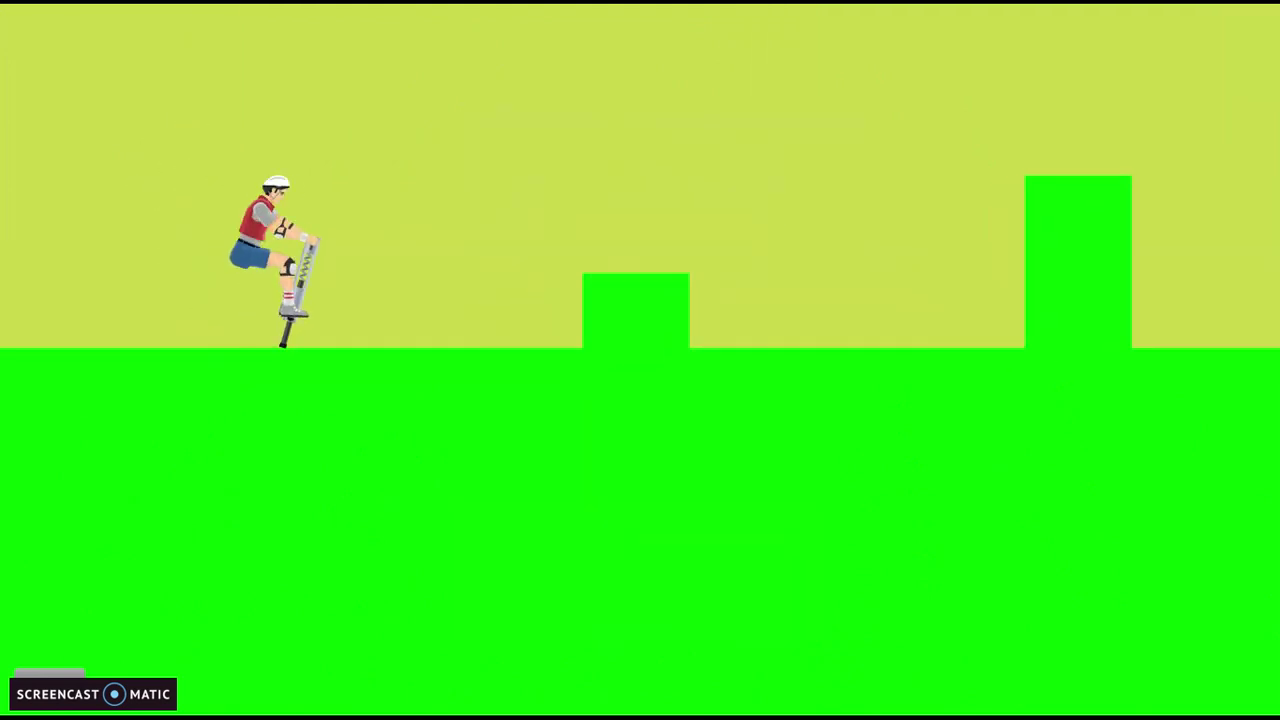
key("Right")
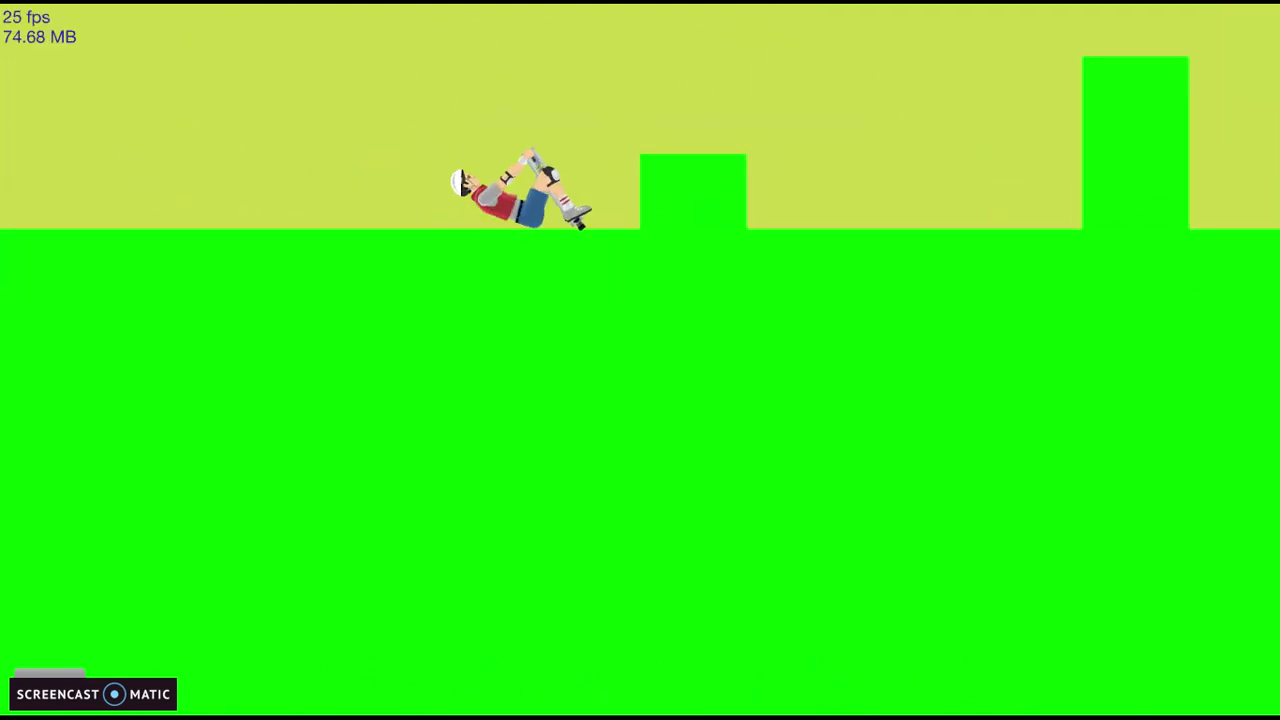
key("Left")
key("Right")
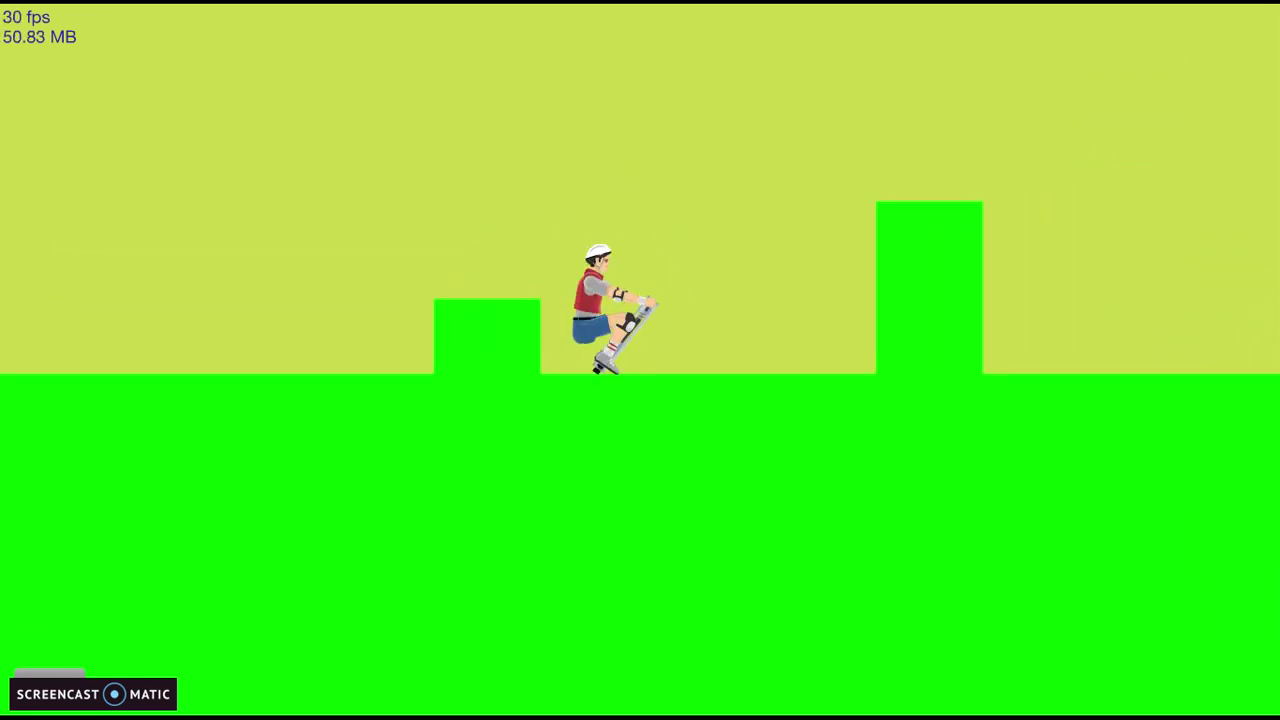
key("space")
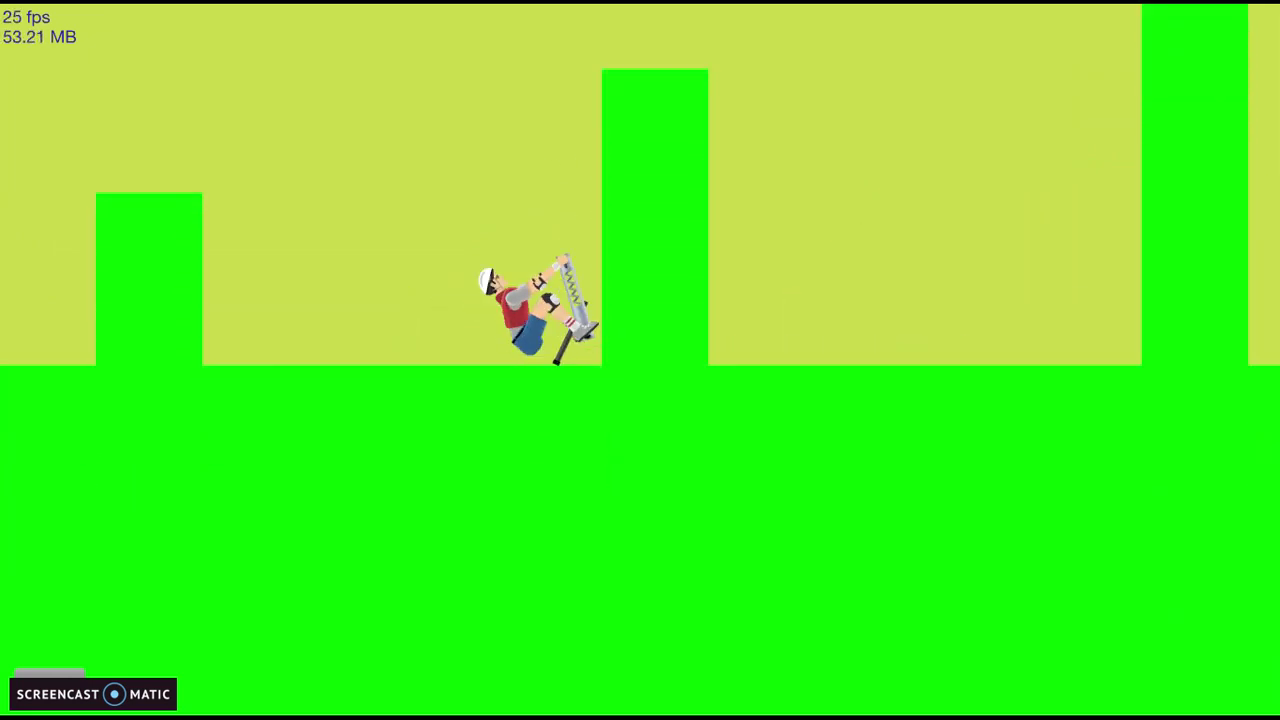
key("Left")
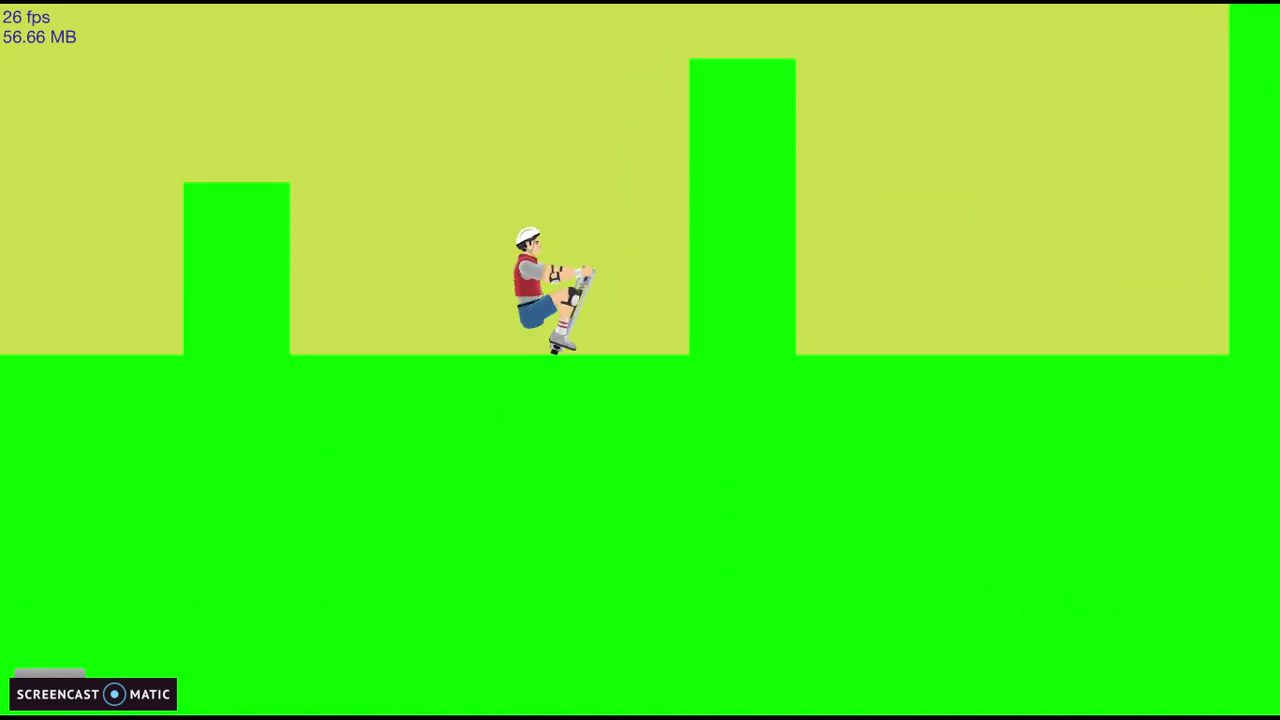
key("space")
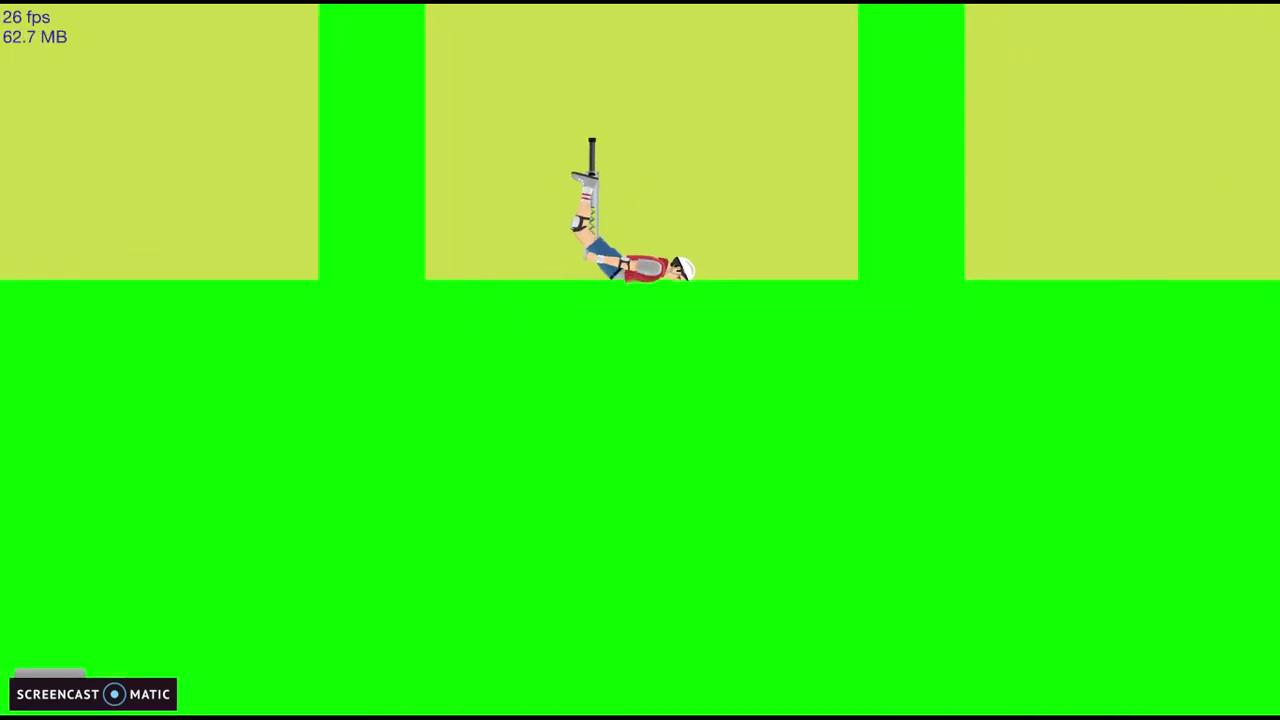
Step: Right the fallen rider and flip him over onto the next pillar
key("Left")
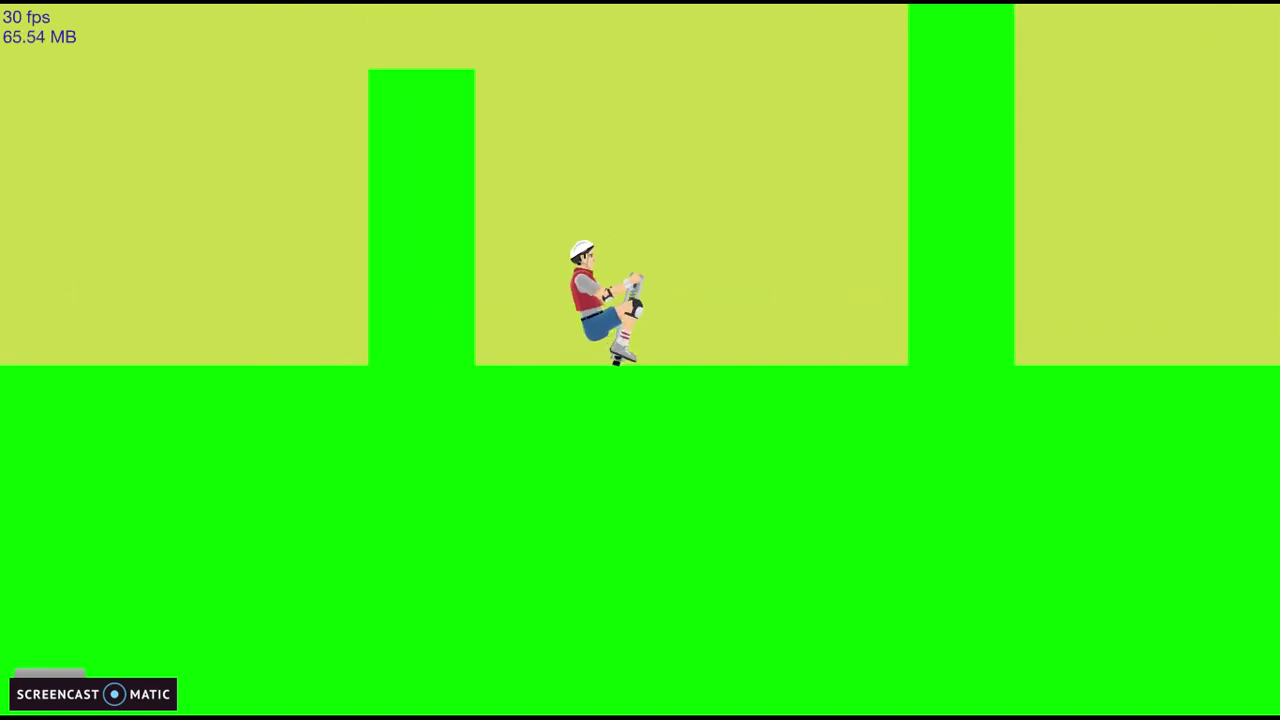
key("space")
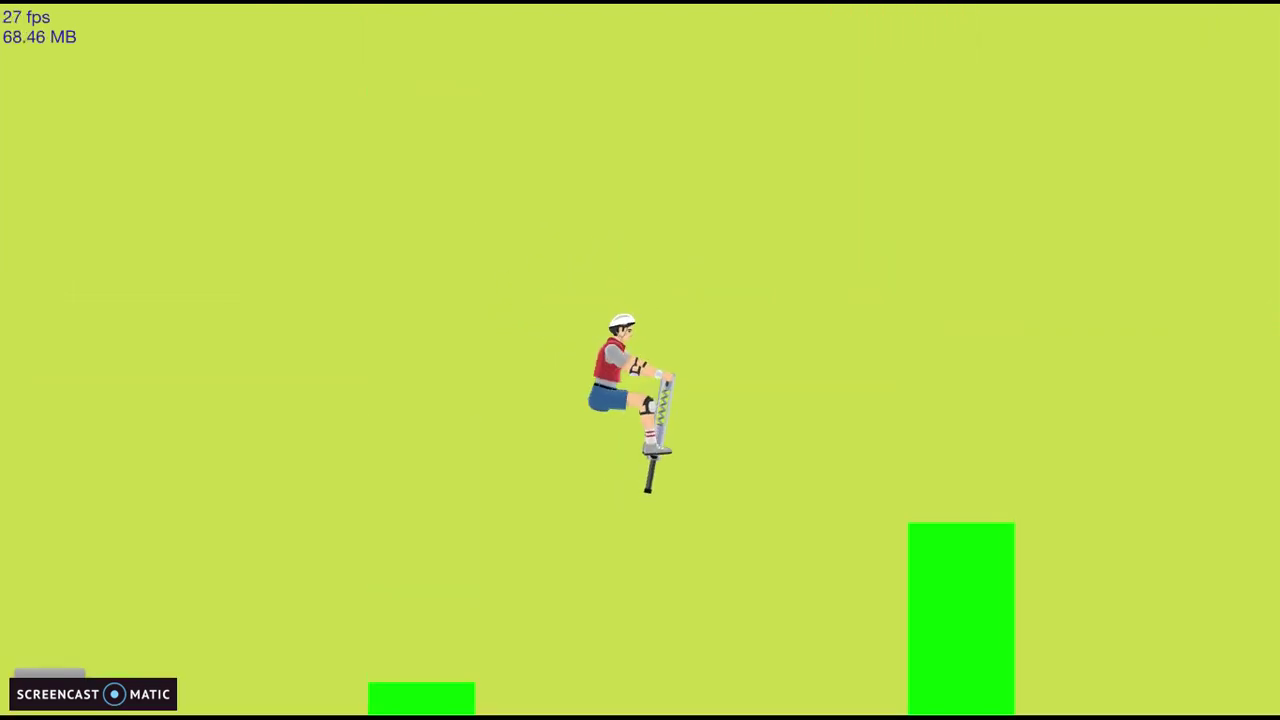
key("Right")
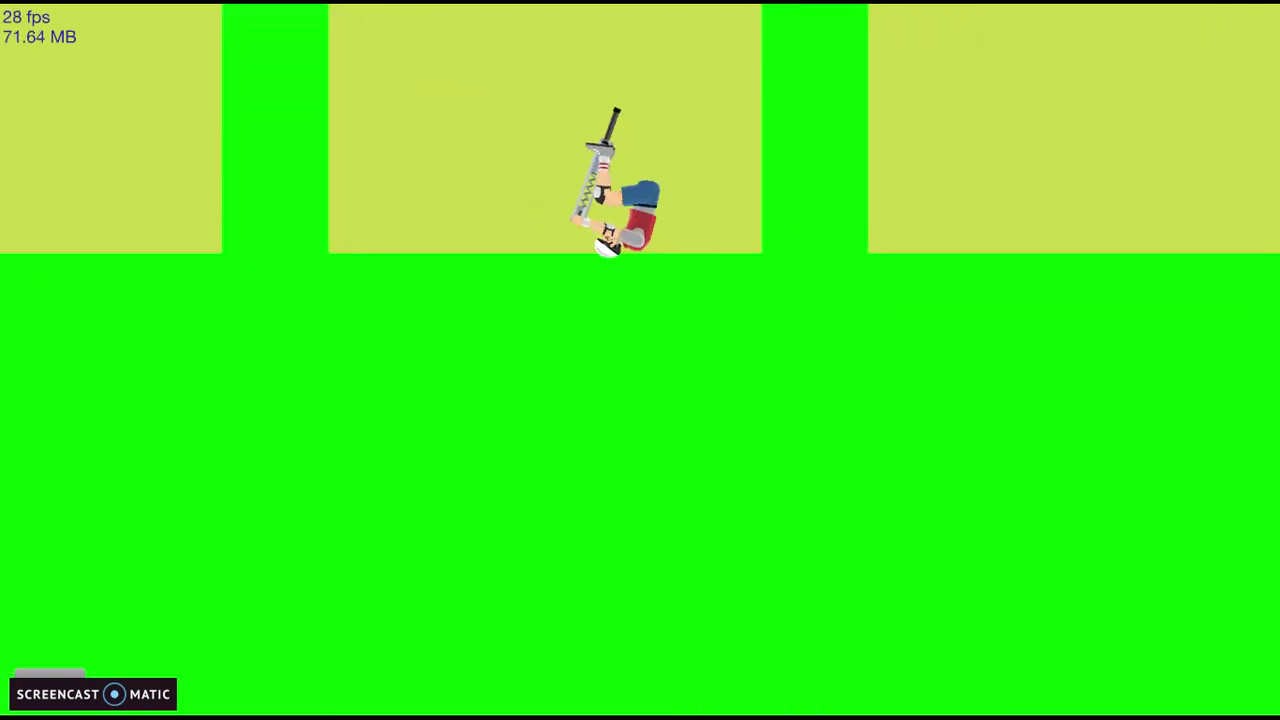
key("Left")
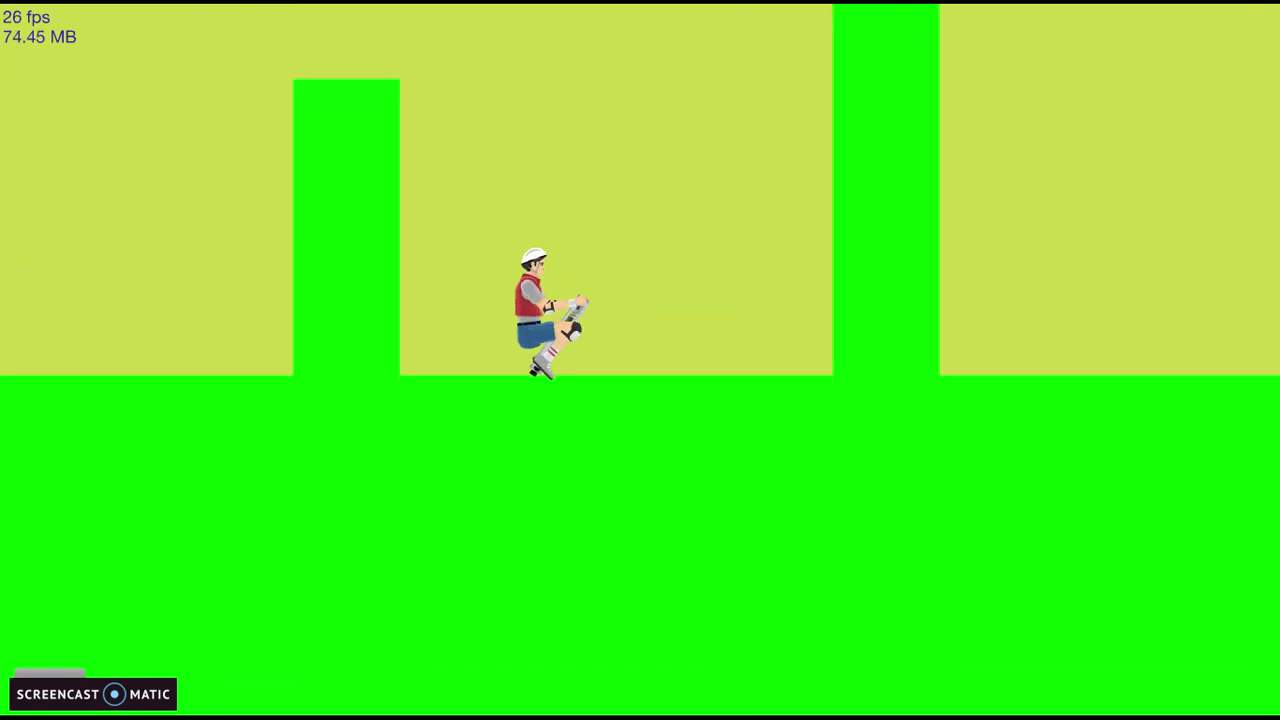
key("space")
key("Right")
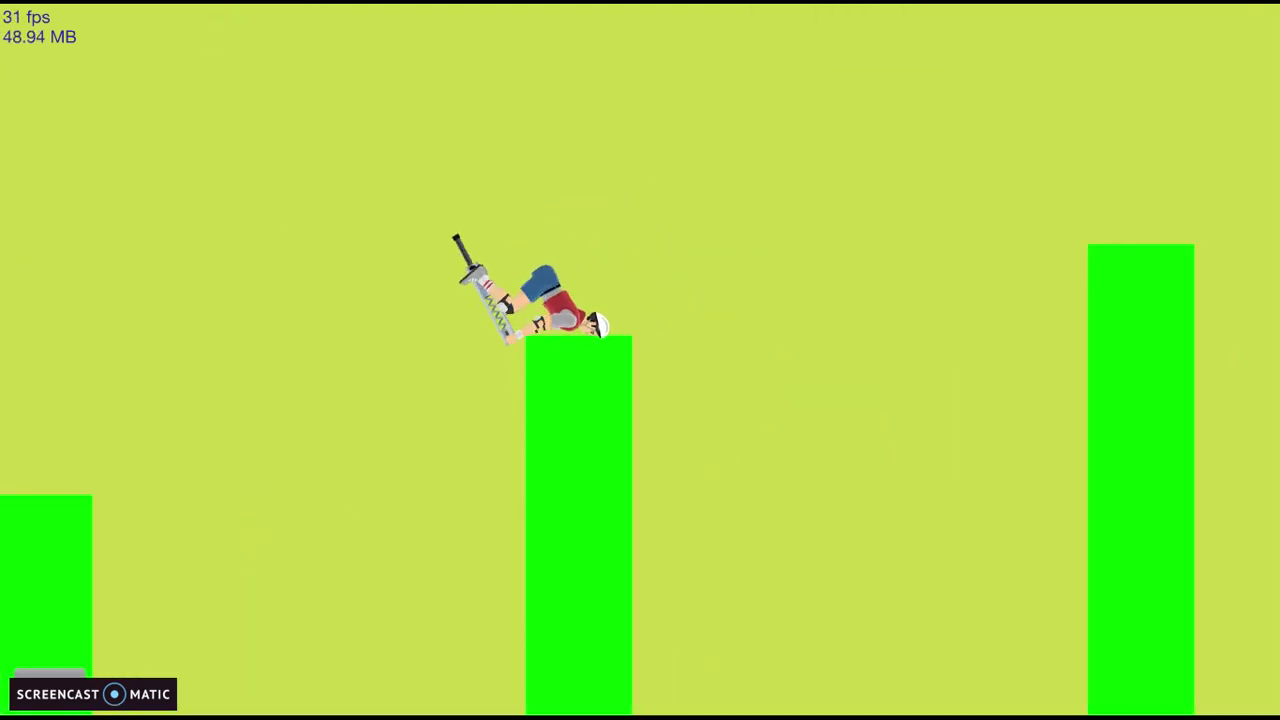
key("Right")
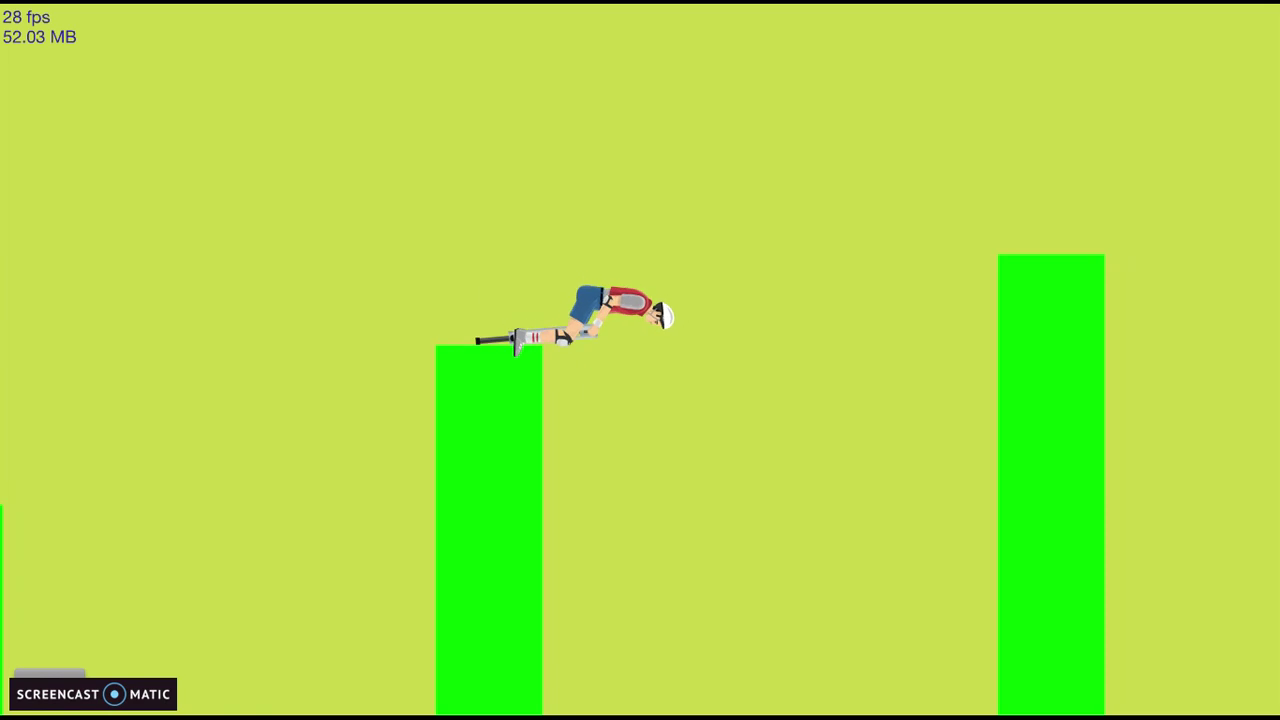
key("Left")
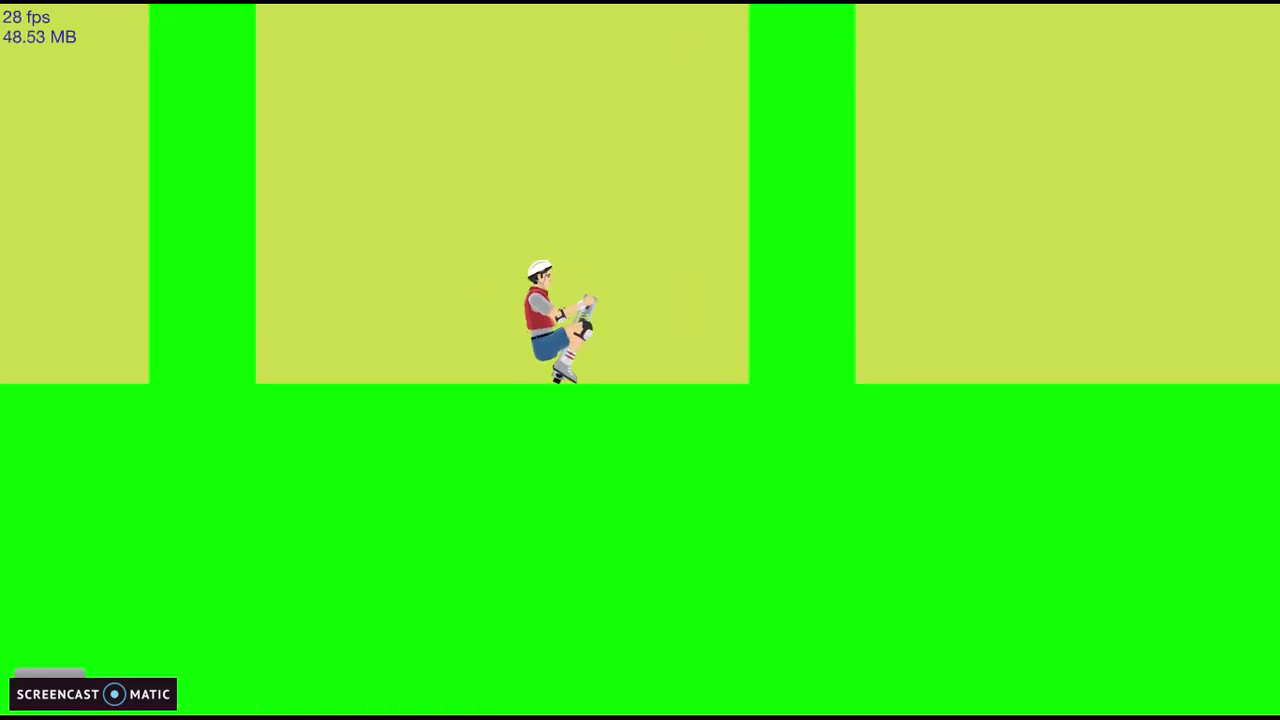
Step: Launch the rider high and recover him upright after landing
key("space")
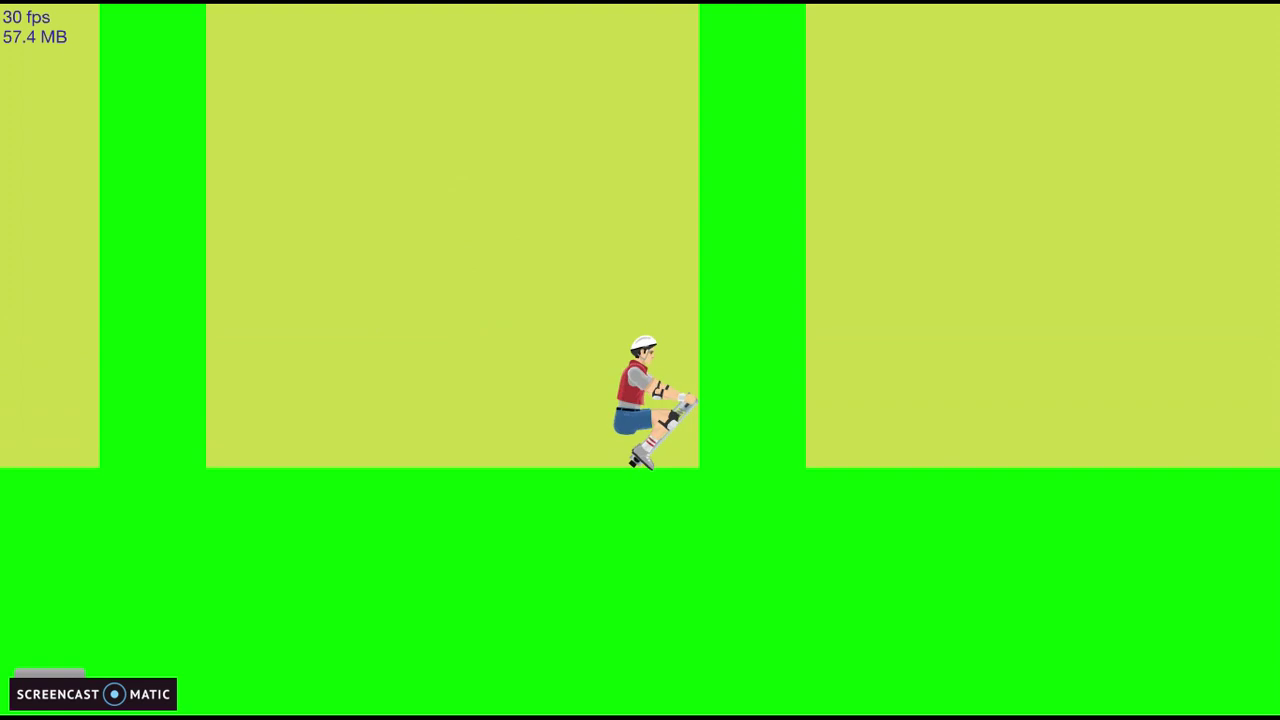
key("Right")
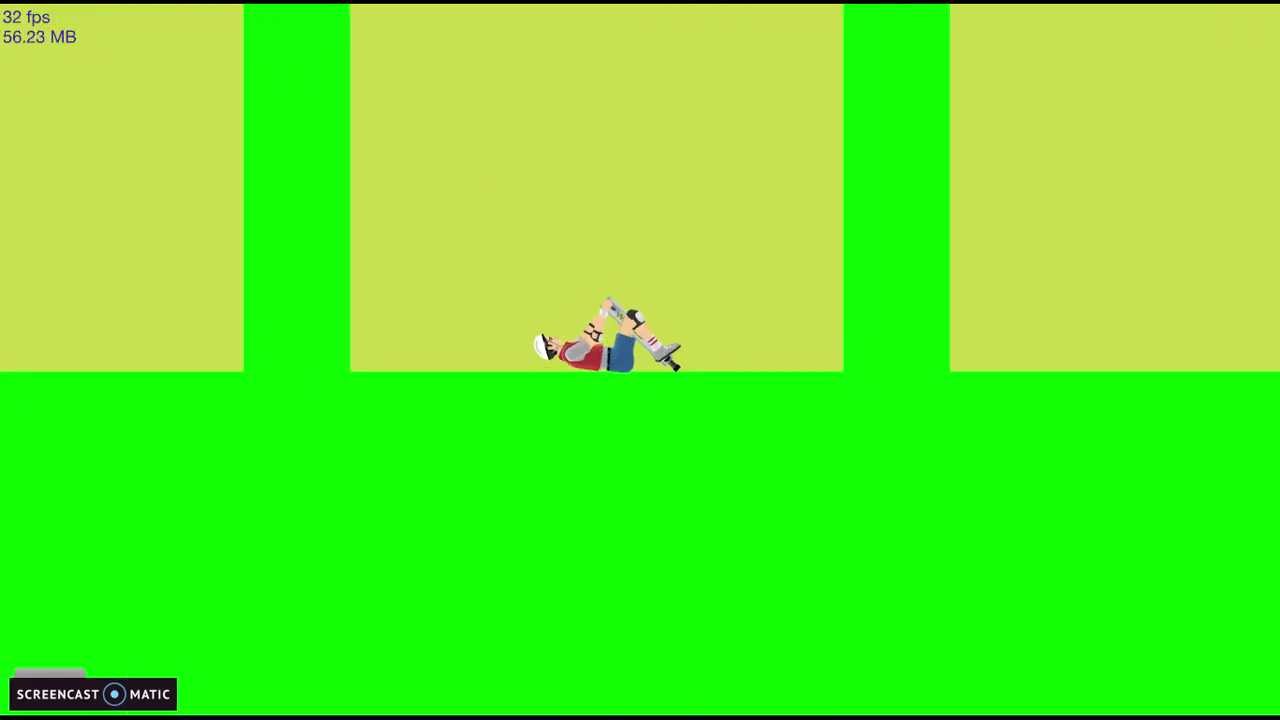
key("Right")
key("space")
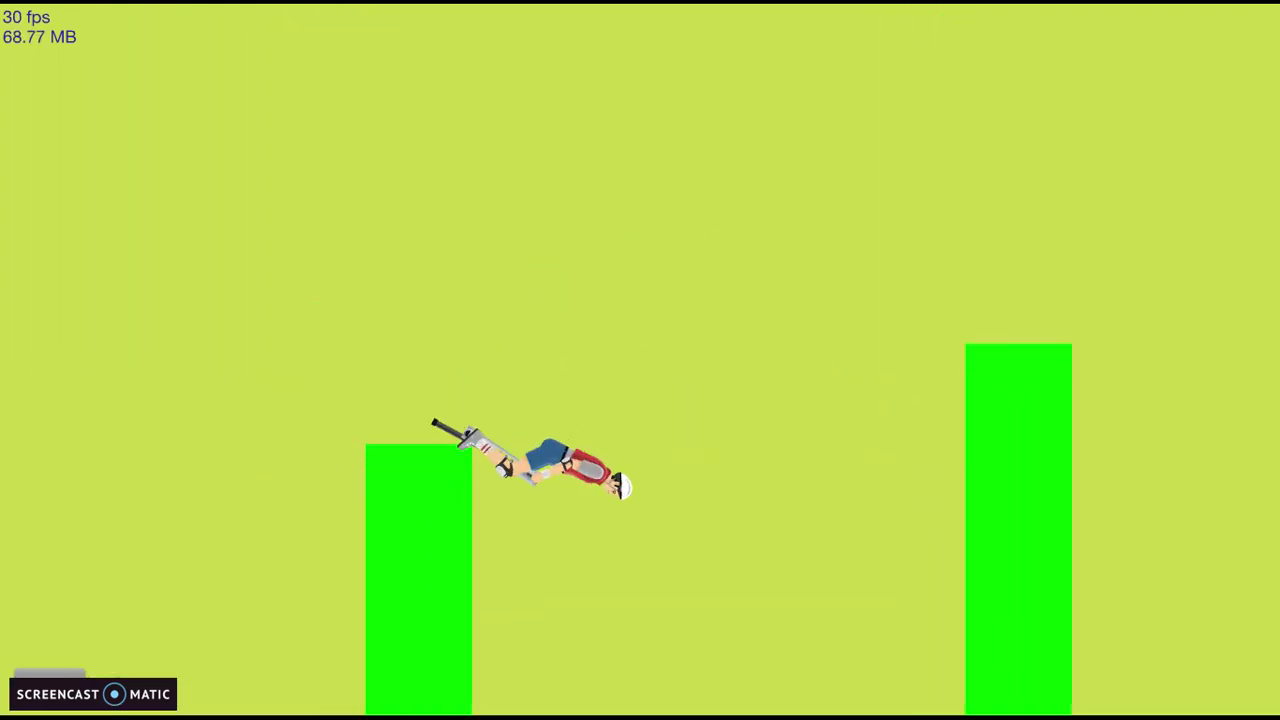
key("Left")
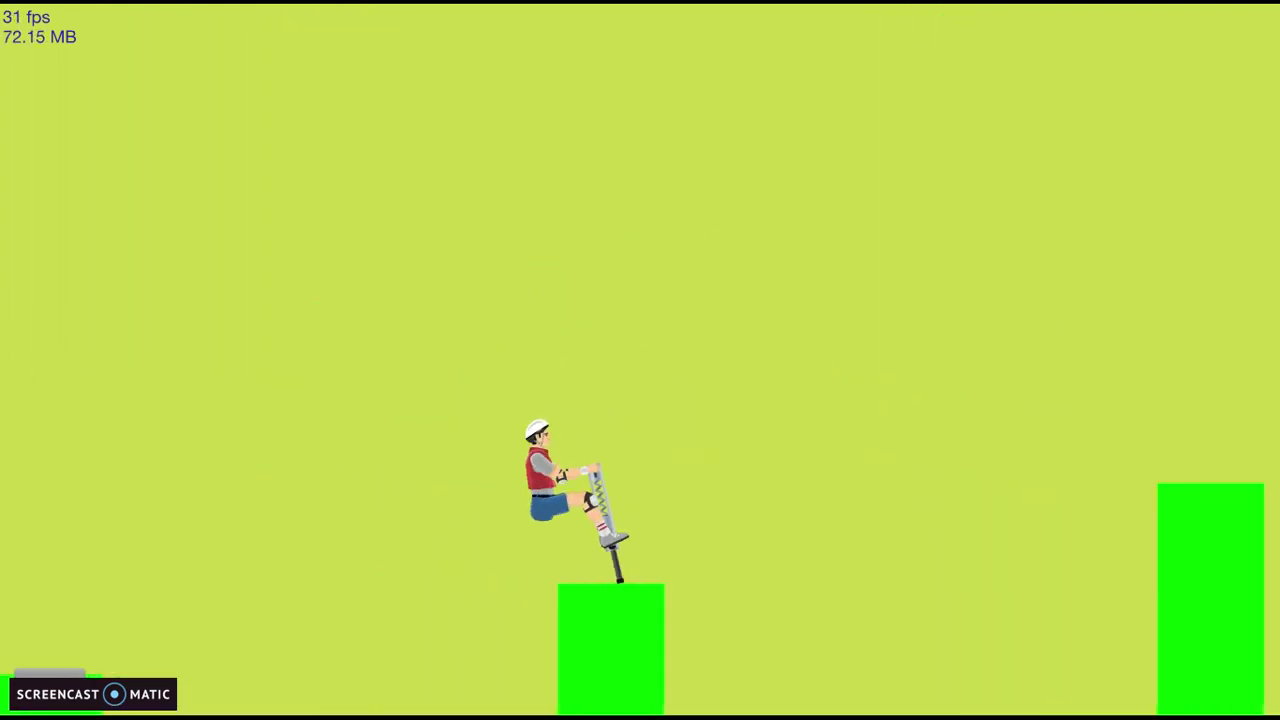
Step: Spring off the pillar and bounce toward the next green pillars
key("space")
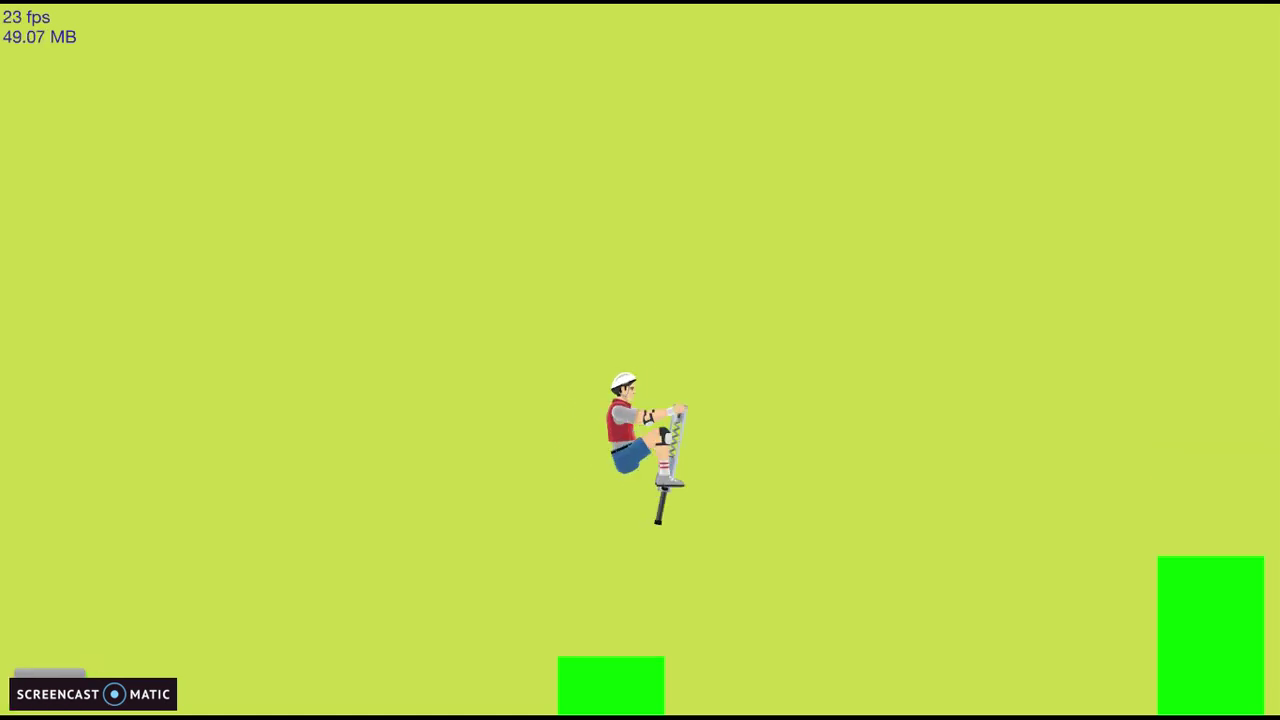
key("Right")
key("Right")
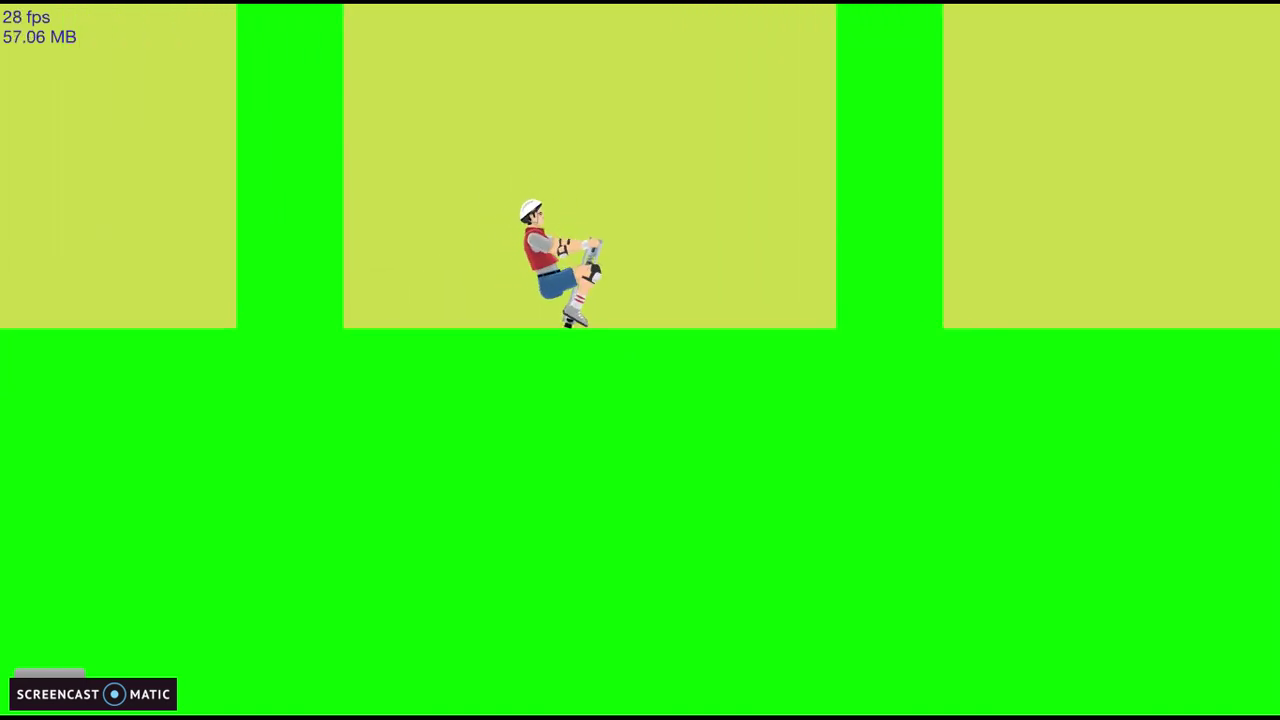
key("space")
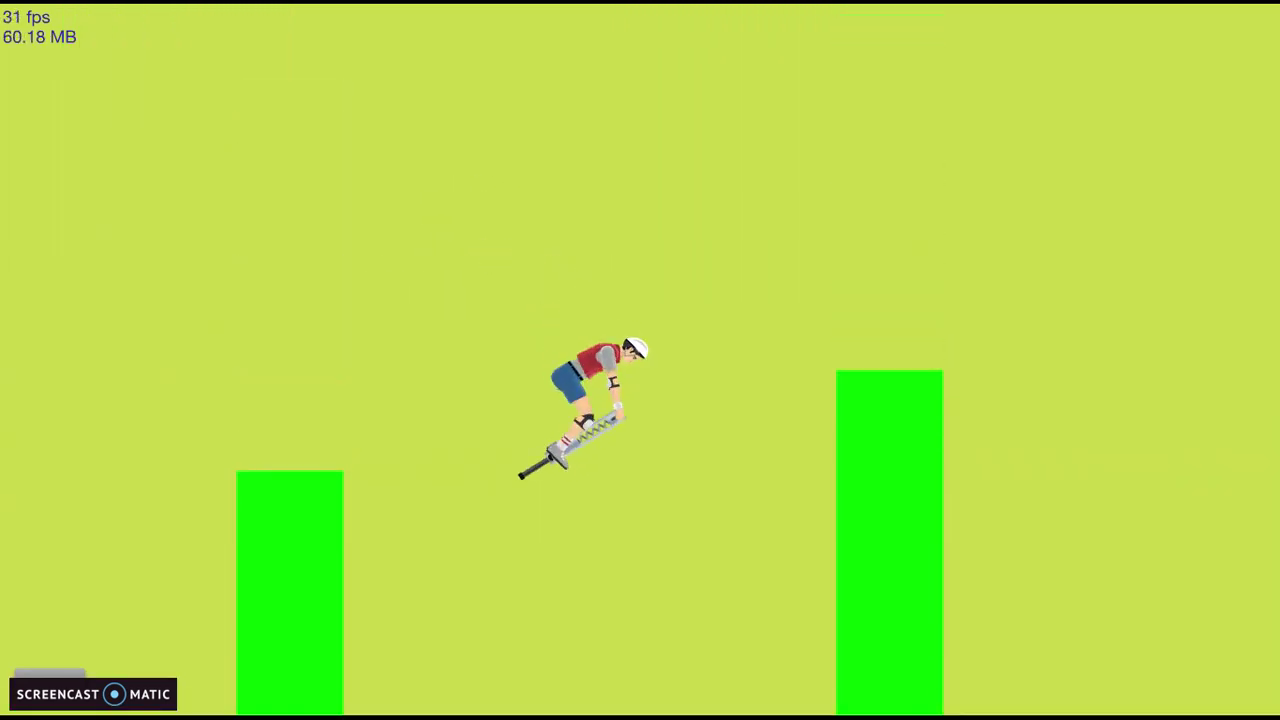
key("Left")
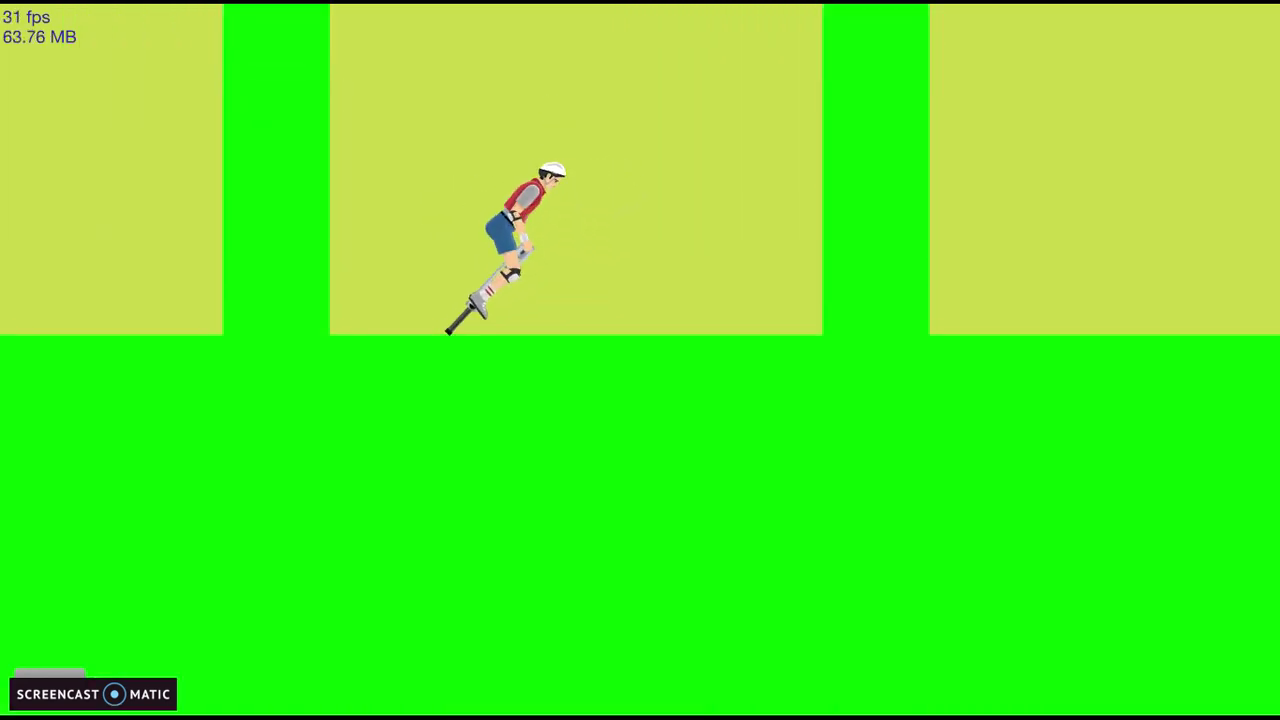
key("Left")
key("space")
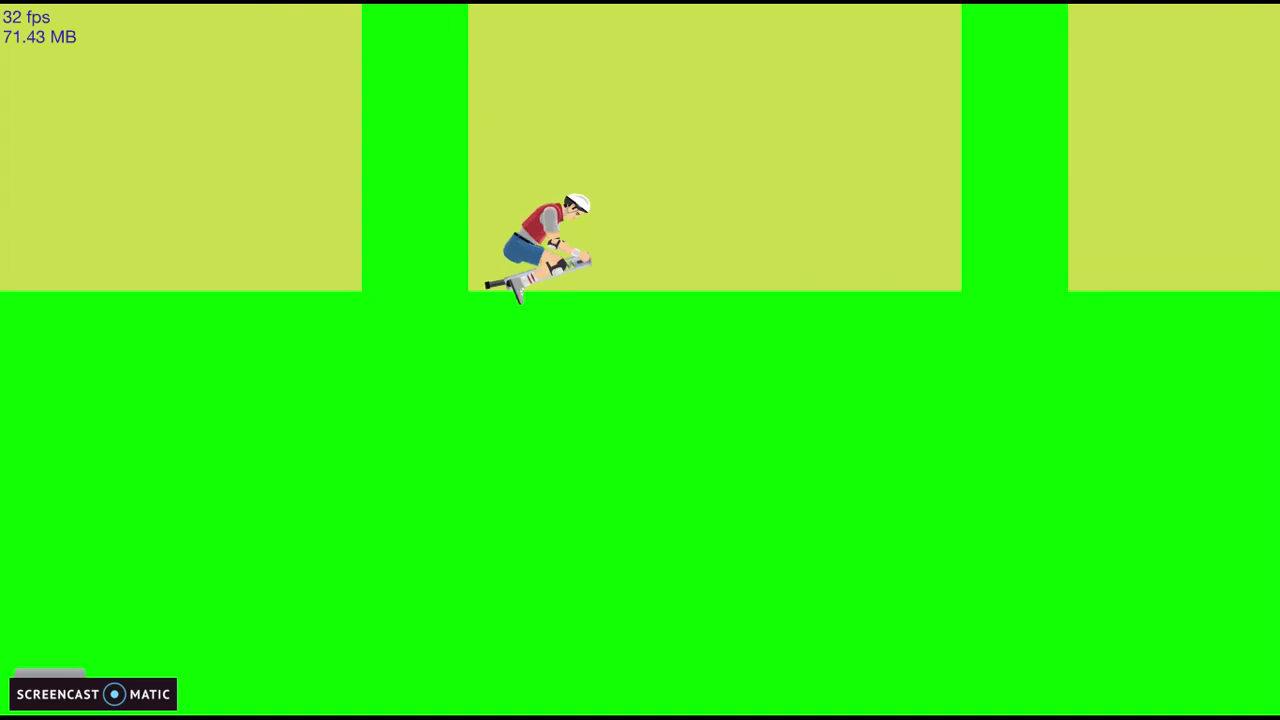
key("space")
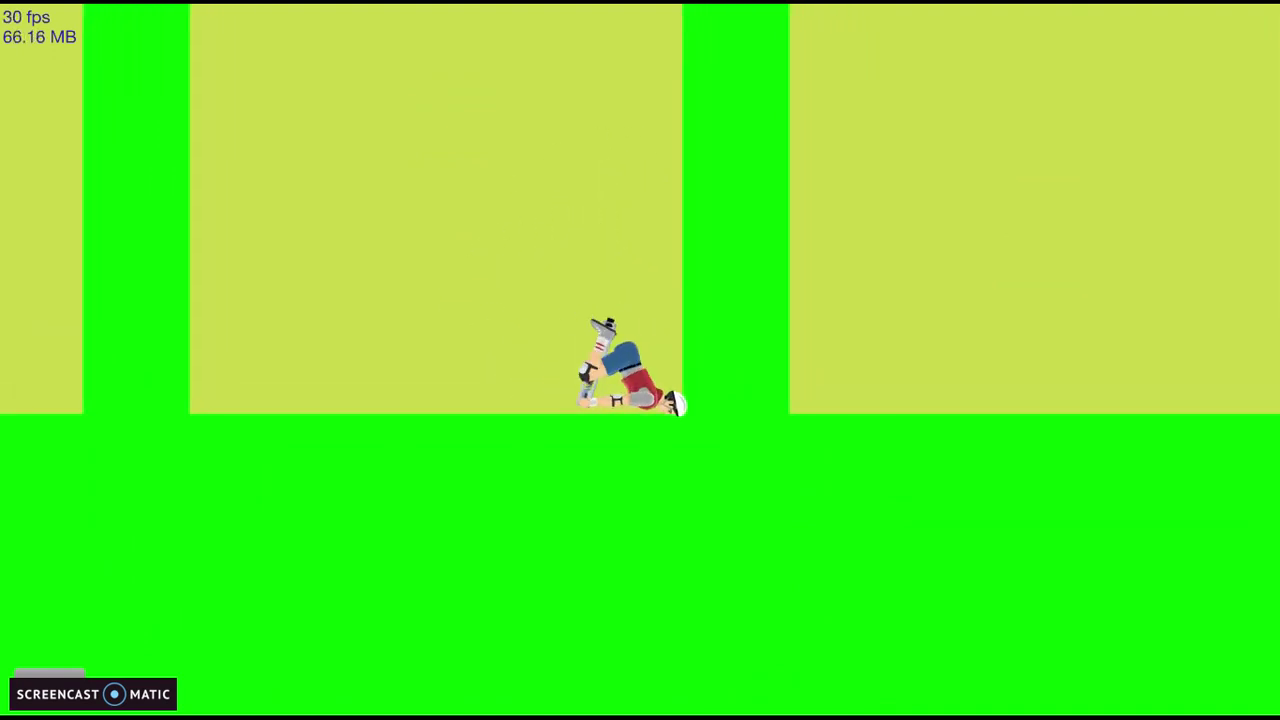
Step: Respawn the rider and bounce right until he crashes into the ground
key("Return")
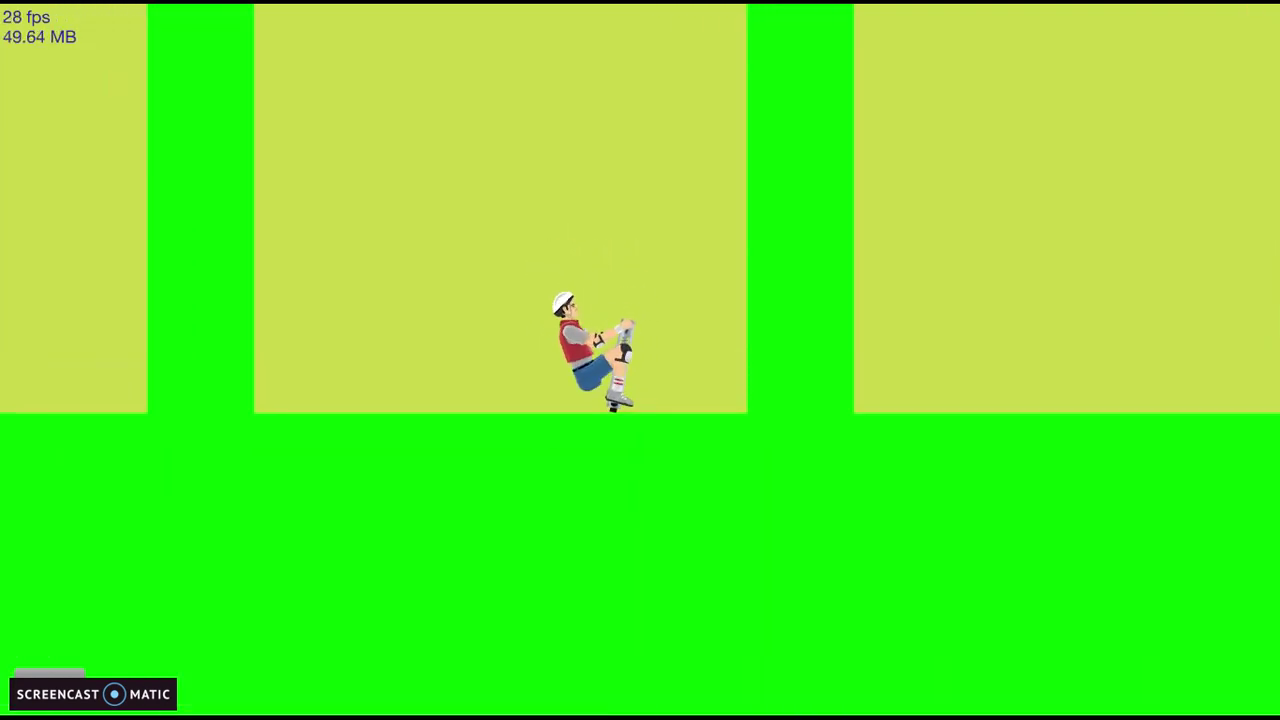
key("shift")
key("Right")
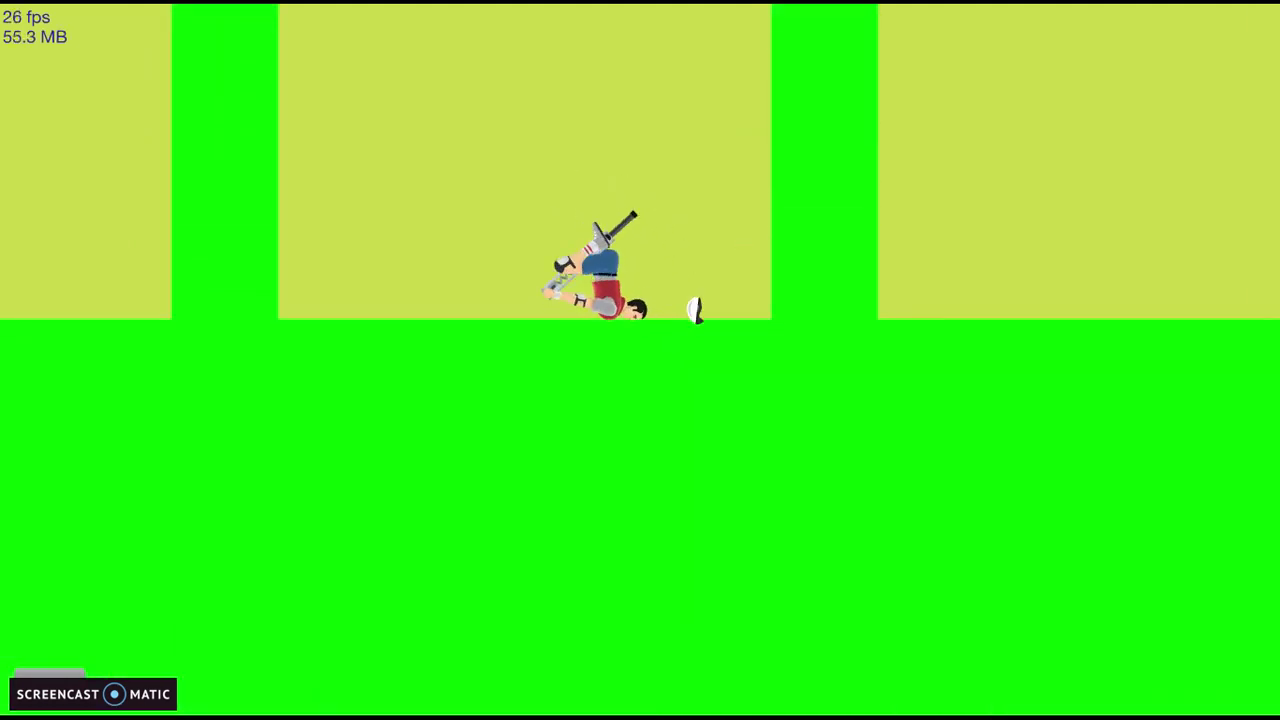
key("Left")
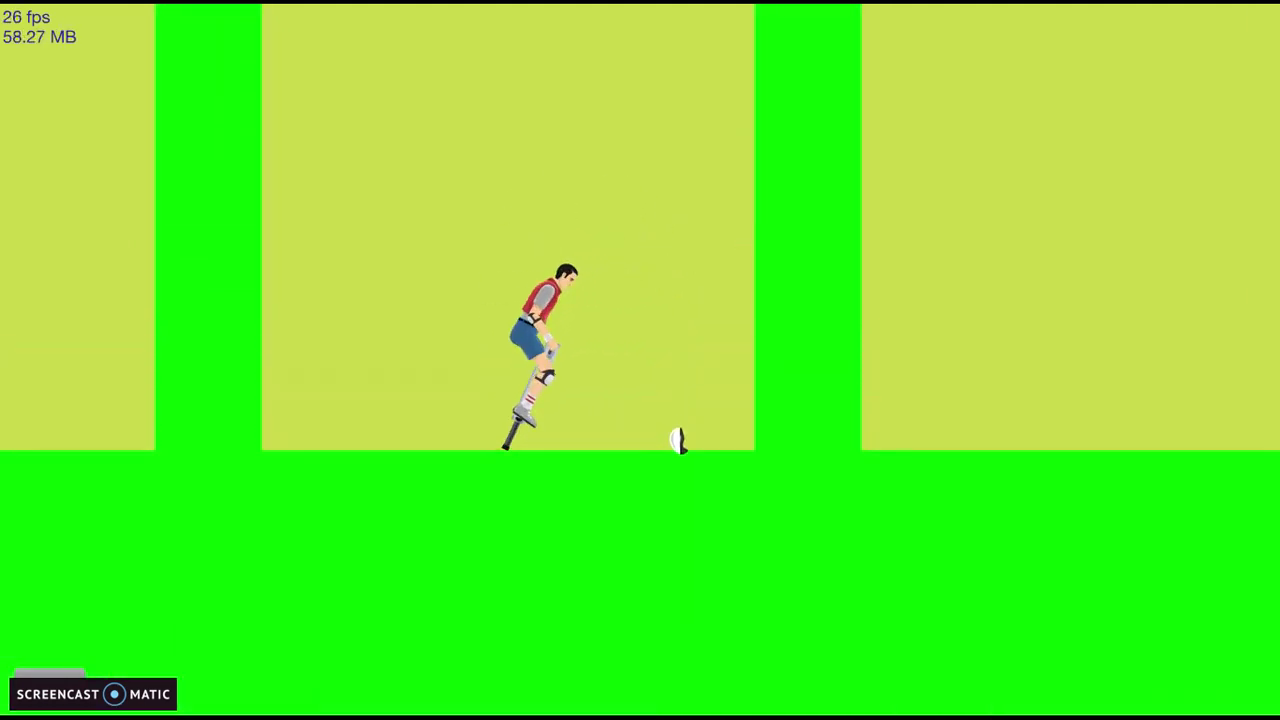
key("space")
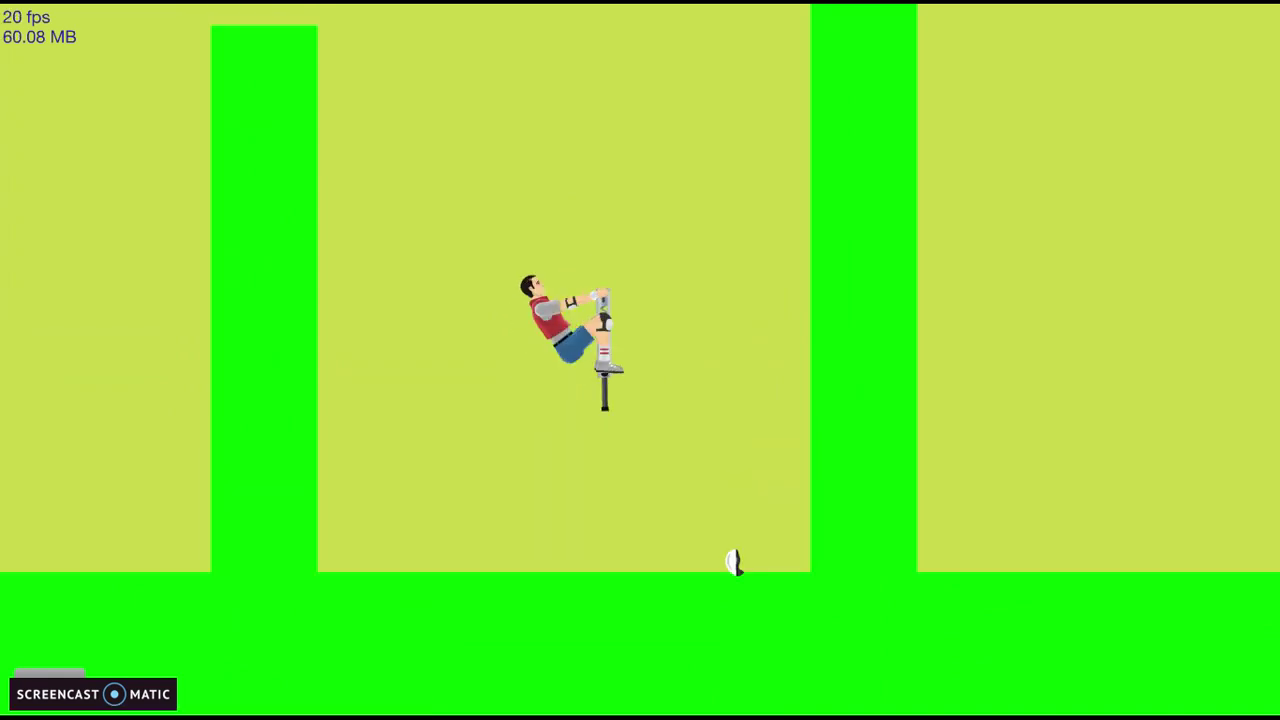
key("Right")
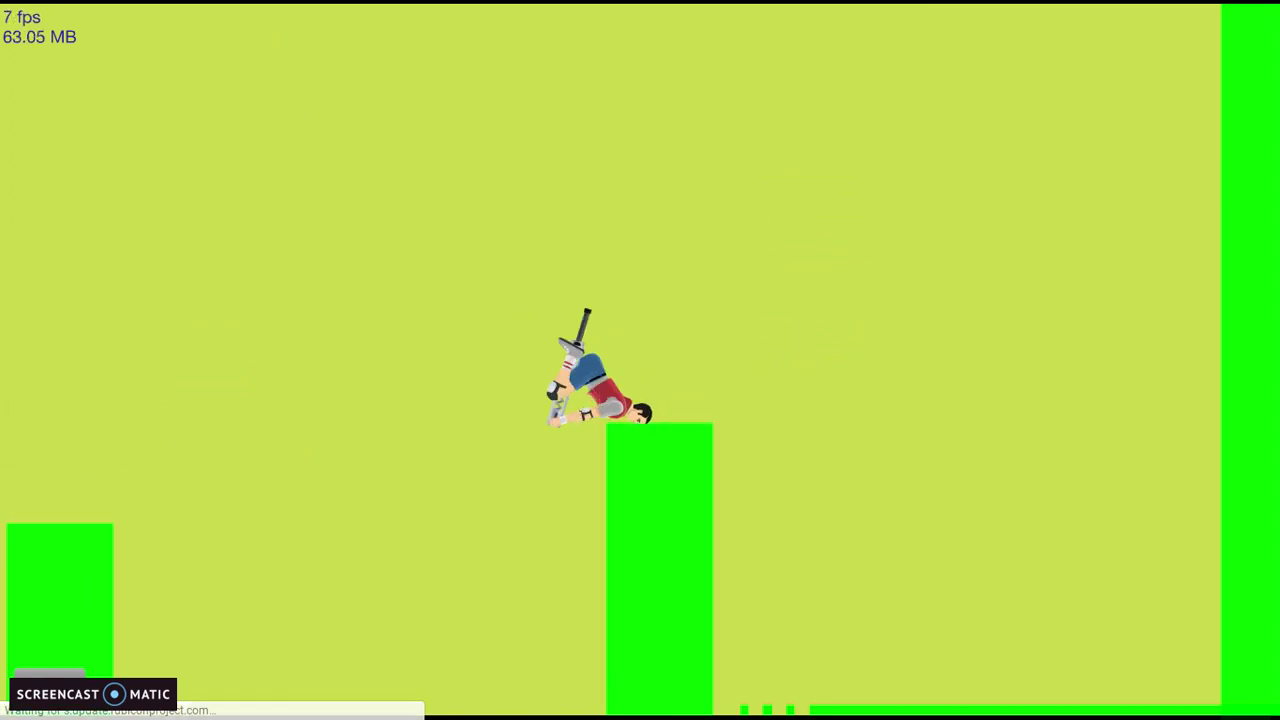
key("Right")
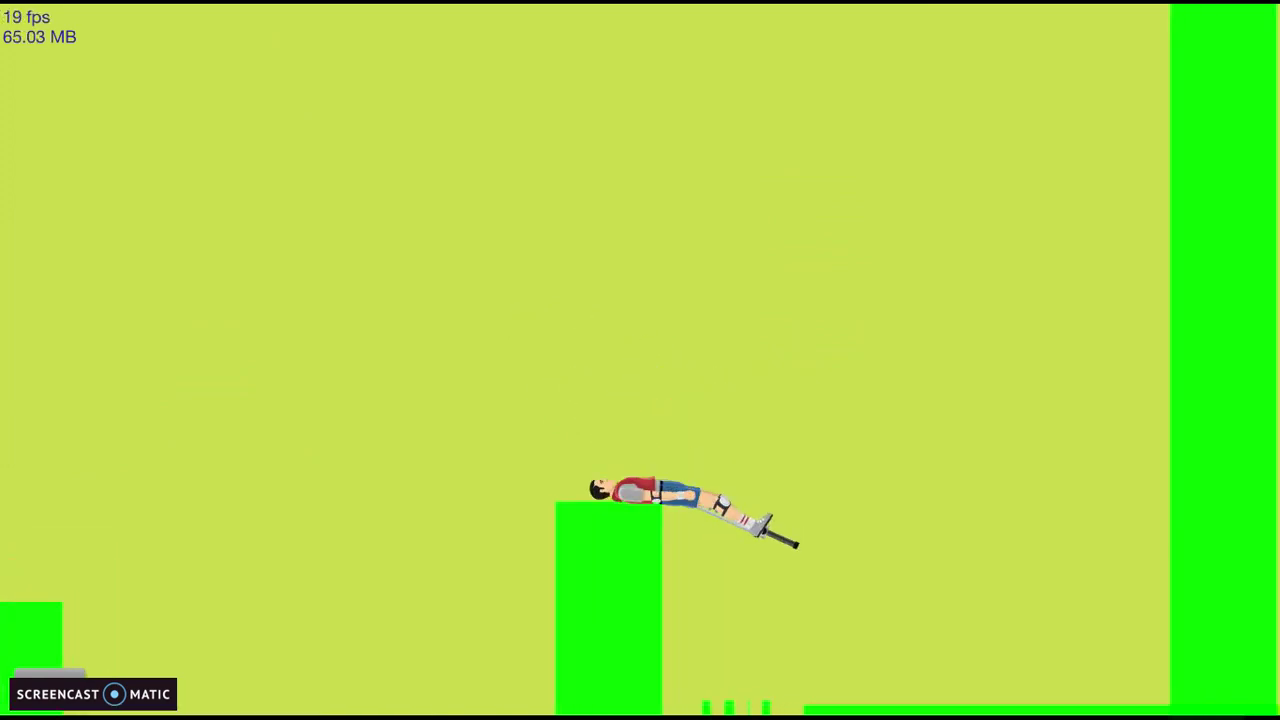
key("Right")
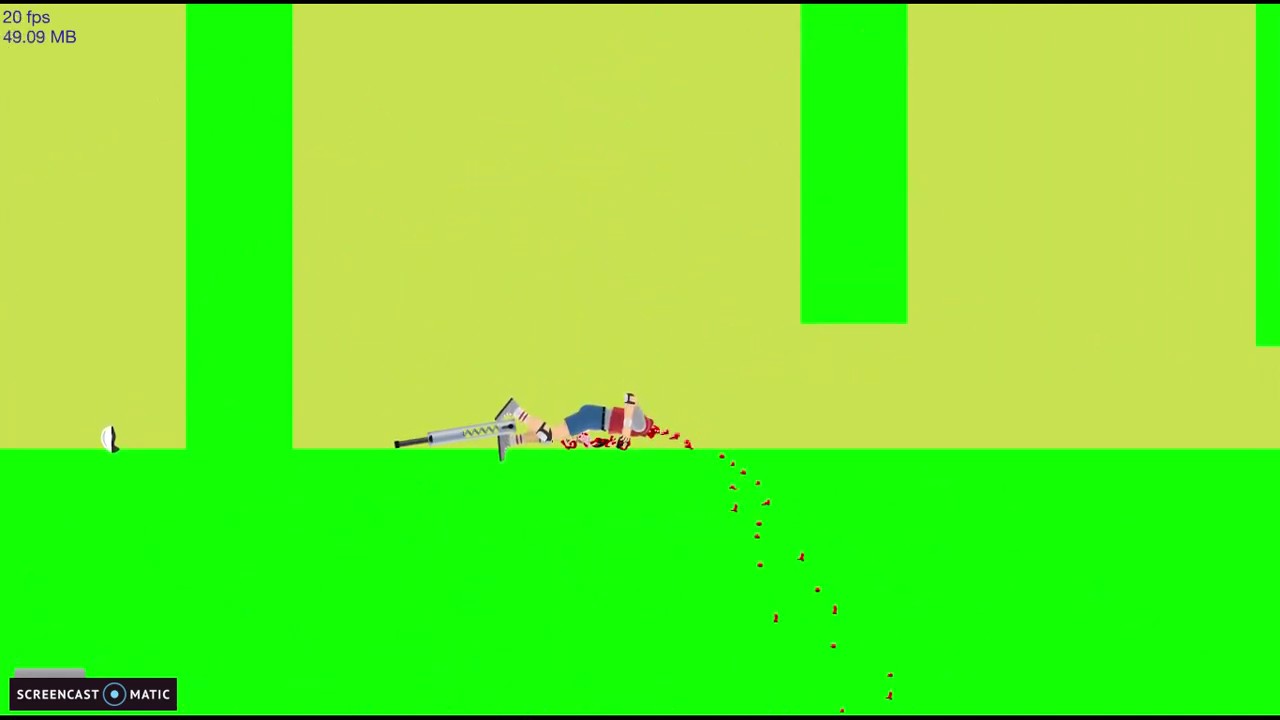
Step: Restart the level and launch the rider up onto a pillar
key("Escape")
key("Return")
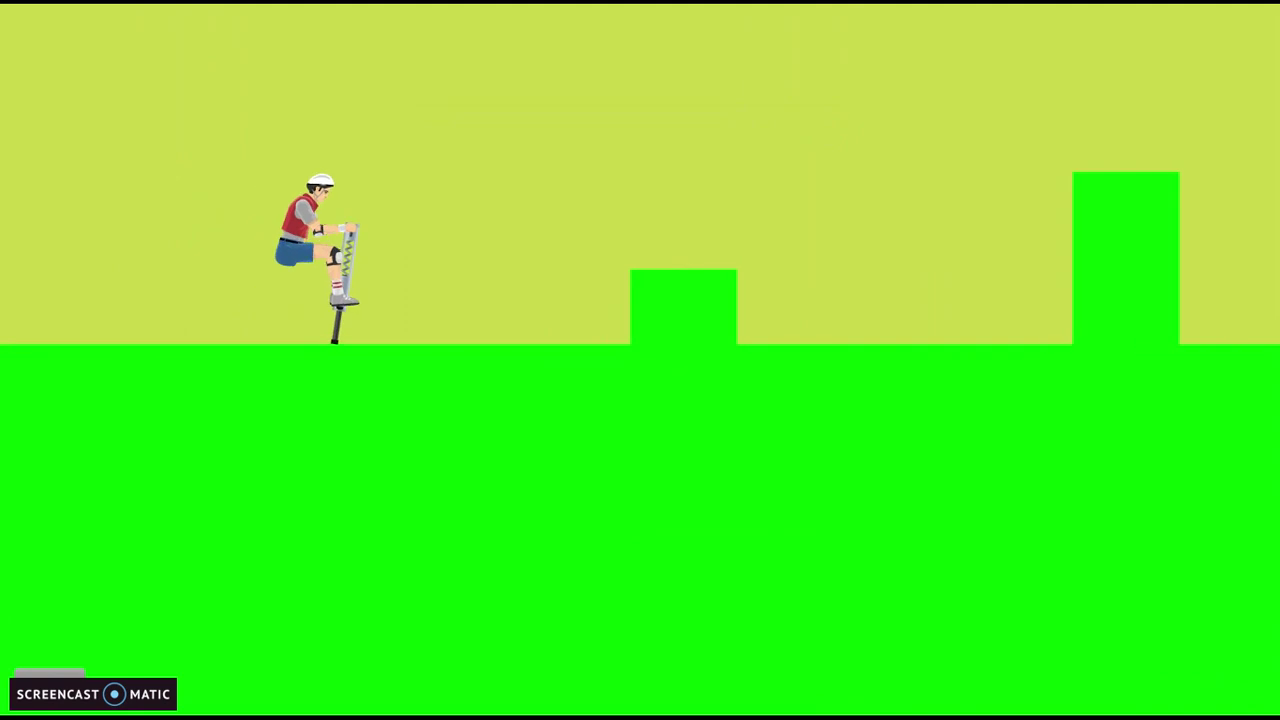
key("Right")
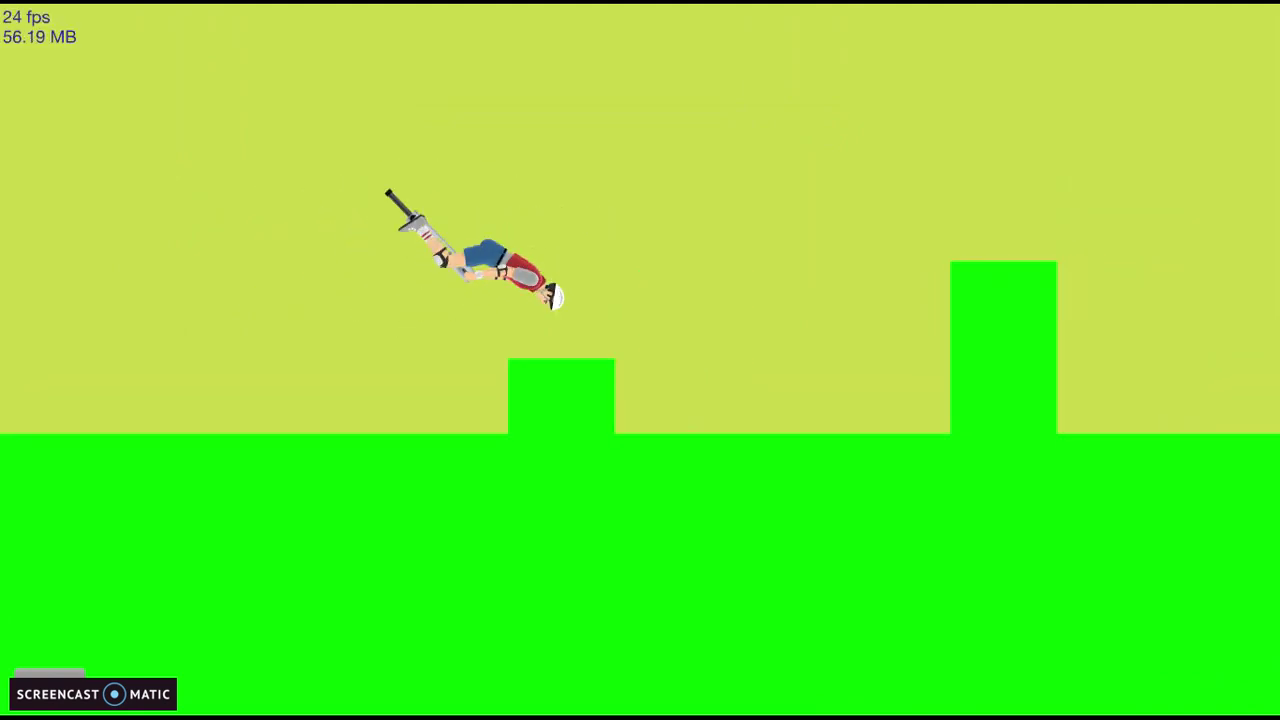
key("Right")
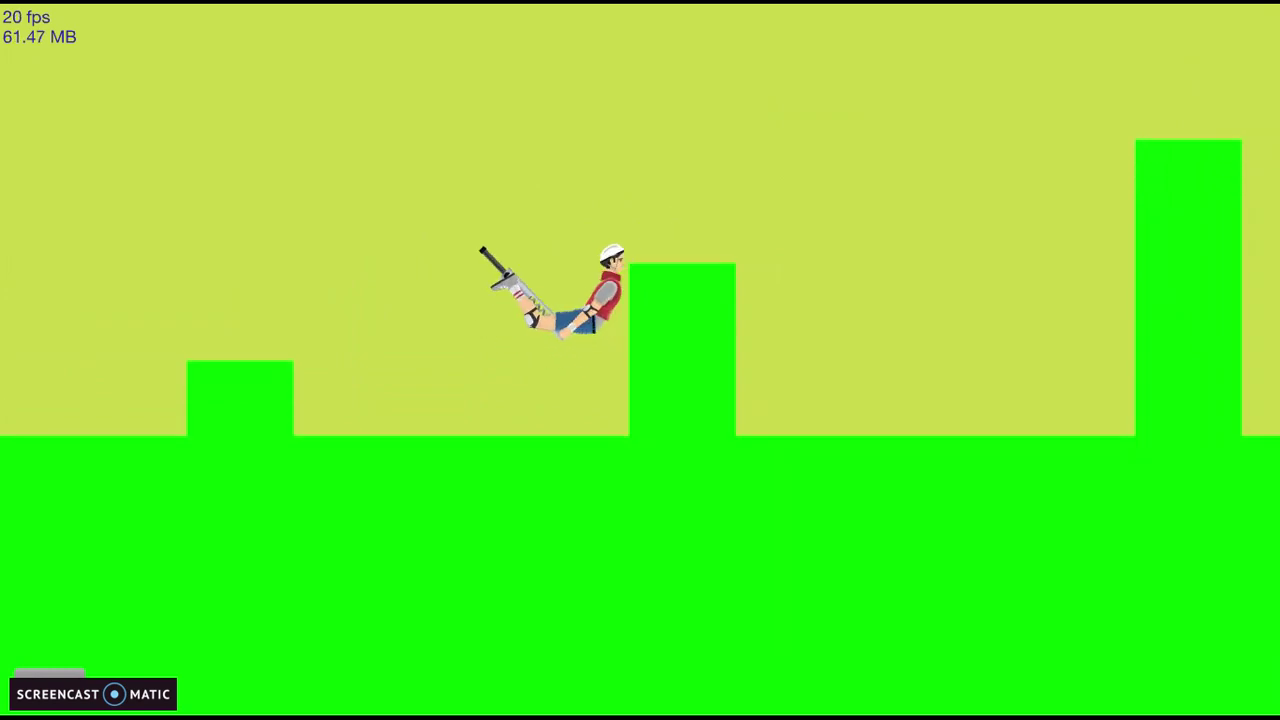
key("space")
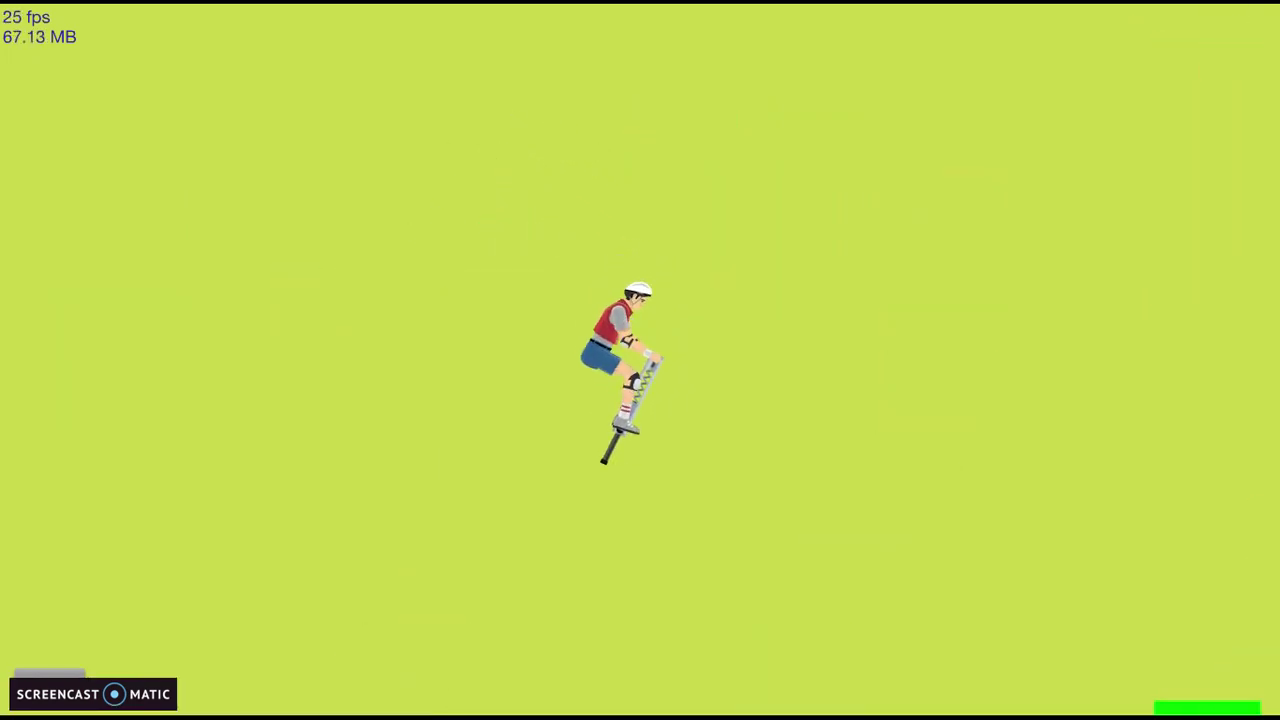
key("Right")
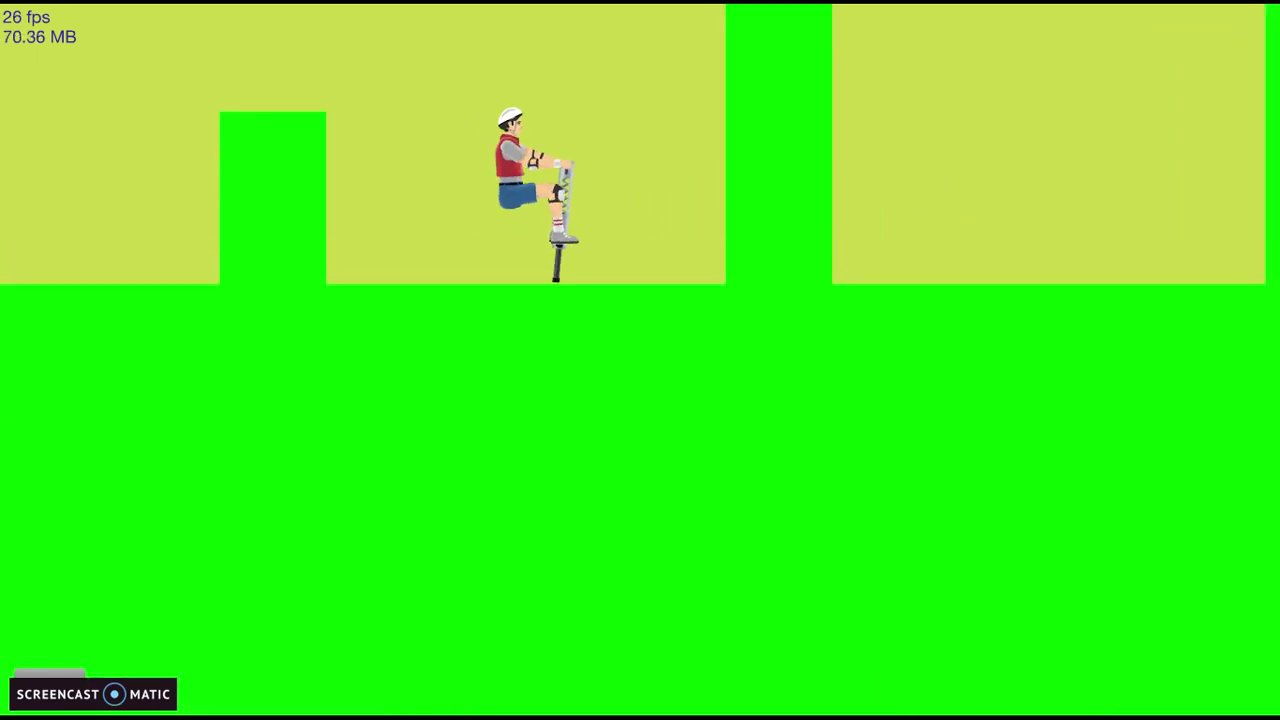
key("space")
key("Left")
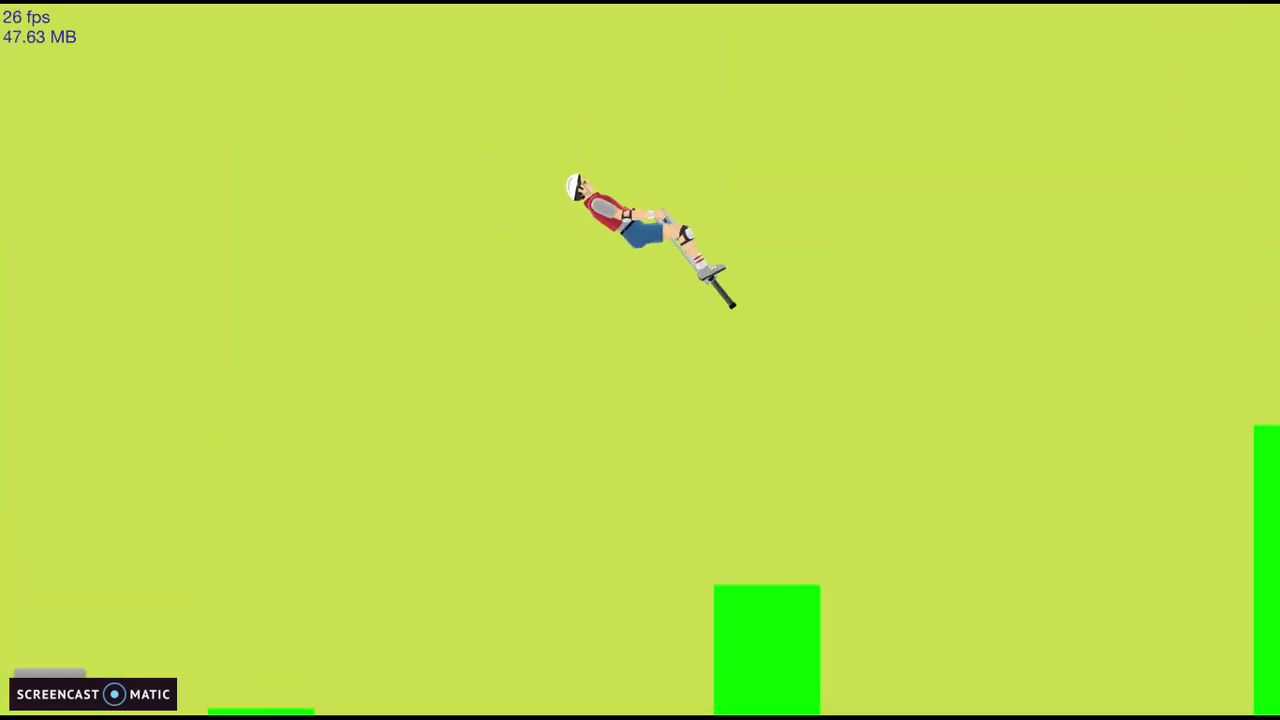
key("Left")
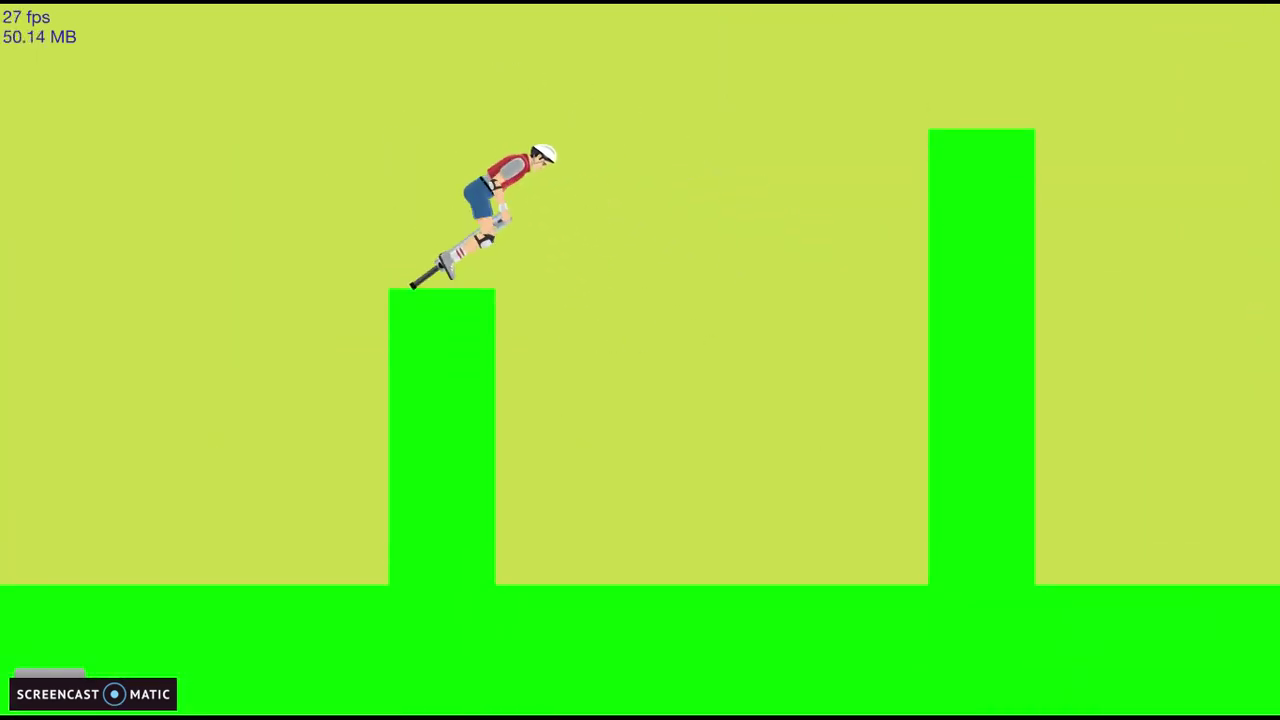
Step: Hop right off the pillar and land on the next one
key("Right")
key("Left")
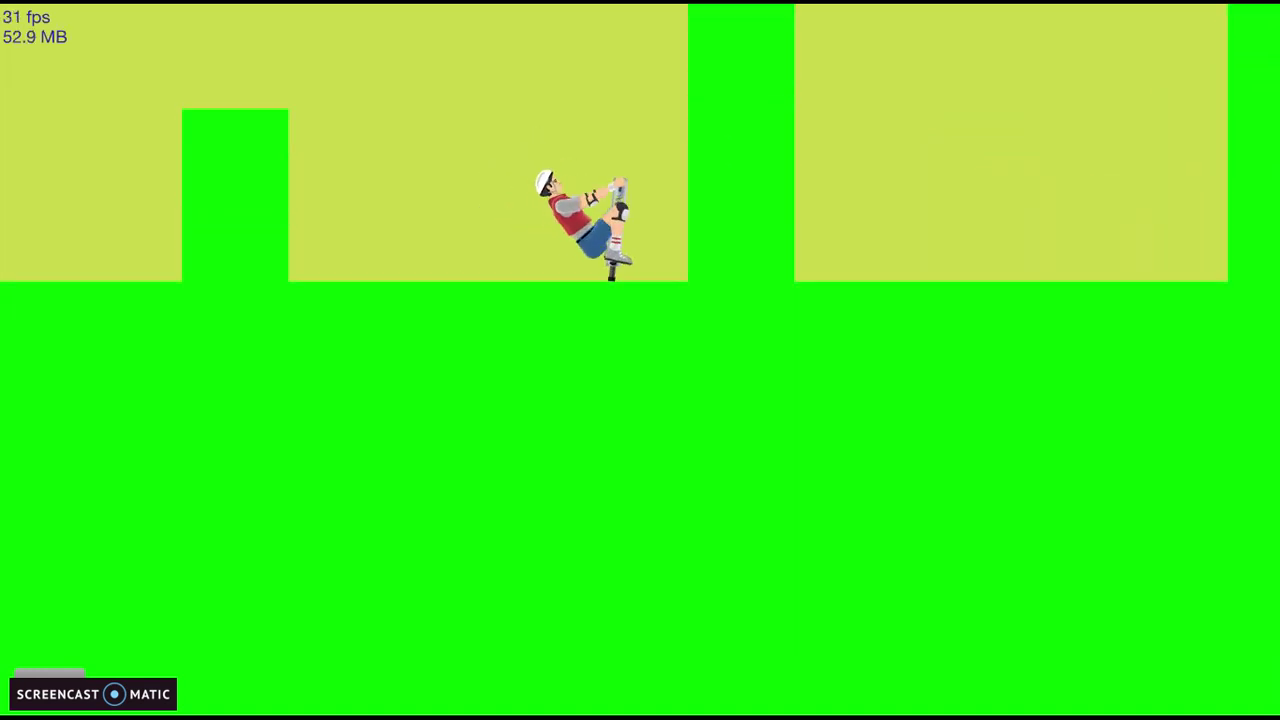
key("Right")
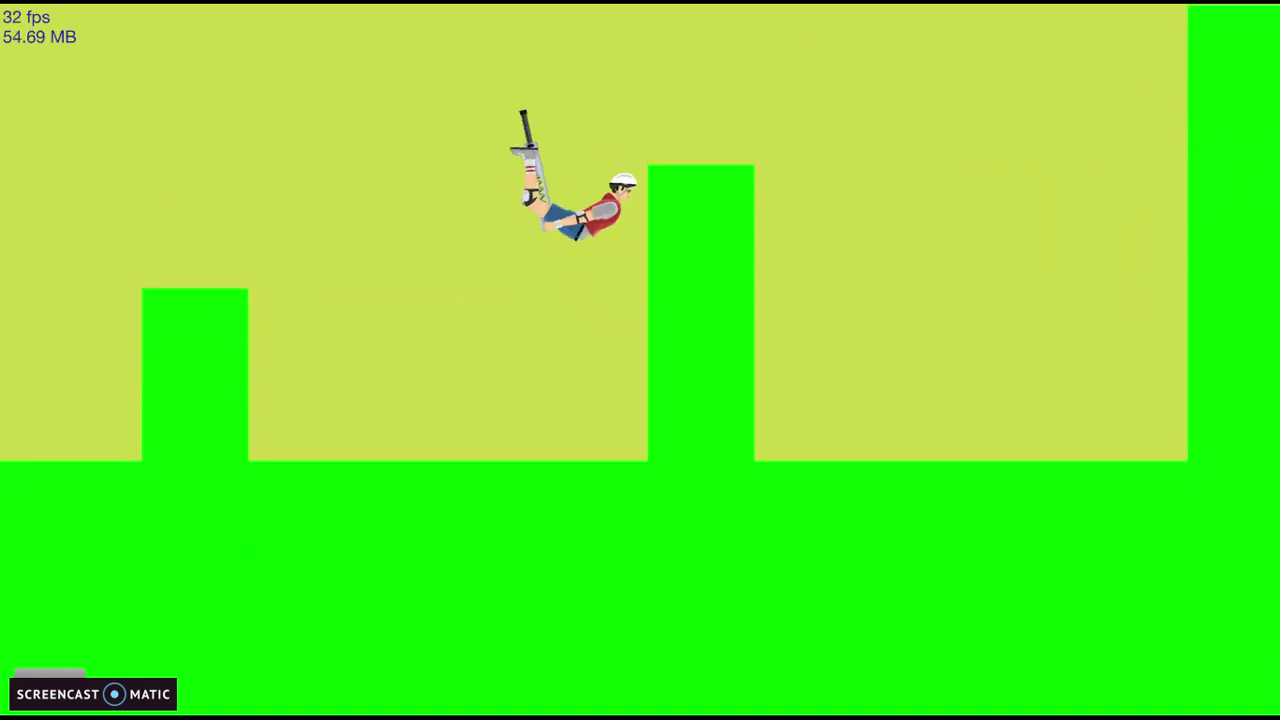
key("Left")
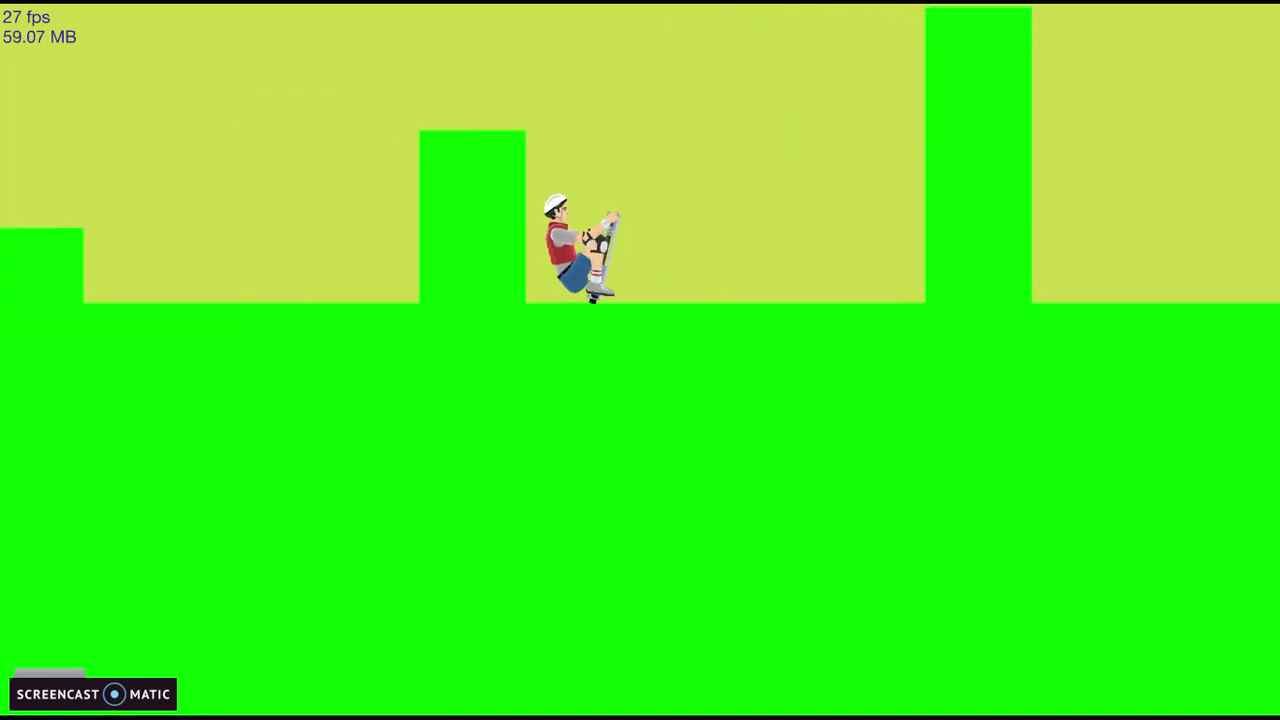
key("space")
key("Left")
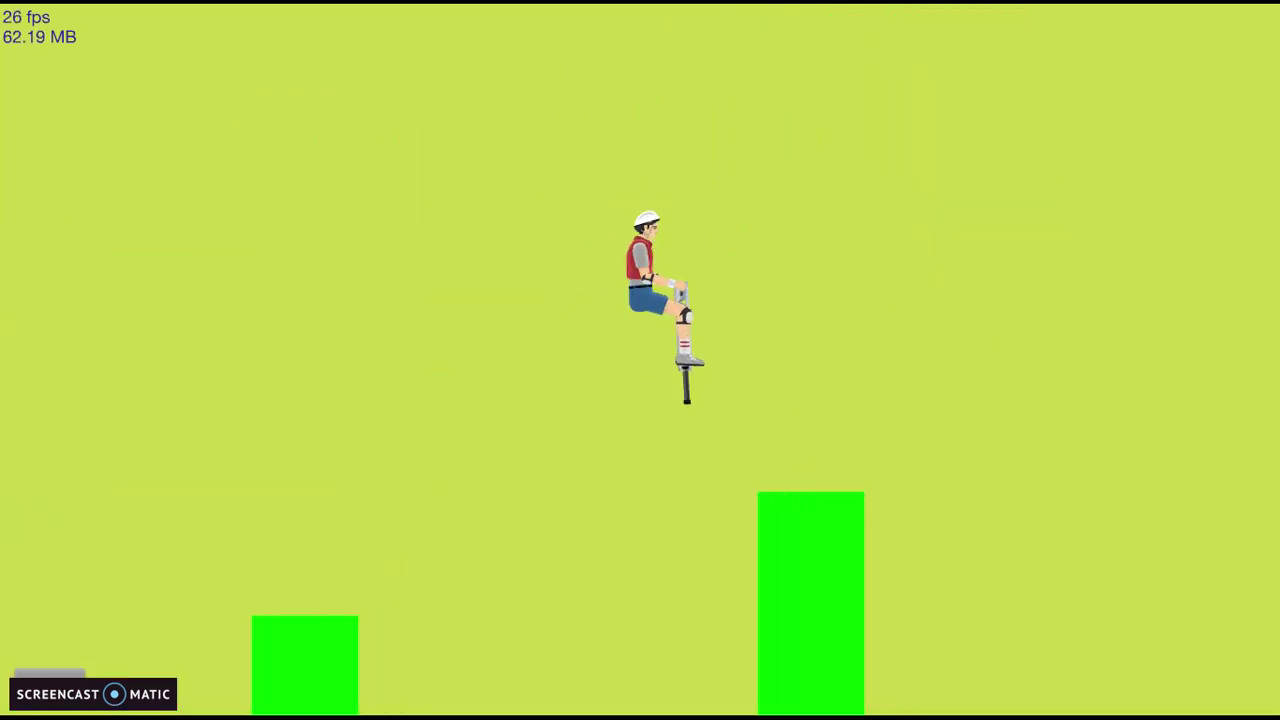
key("Right")
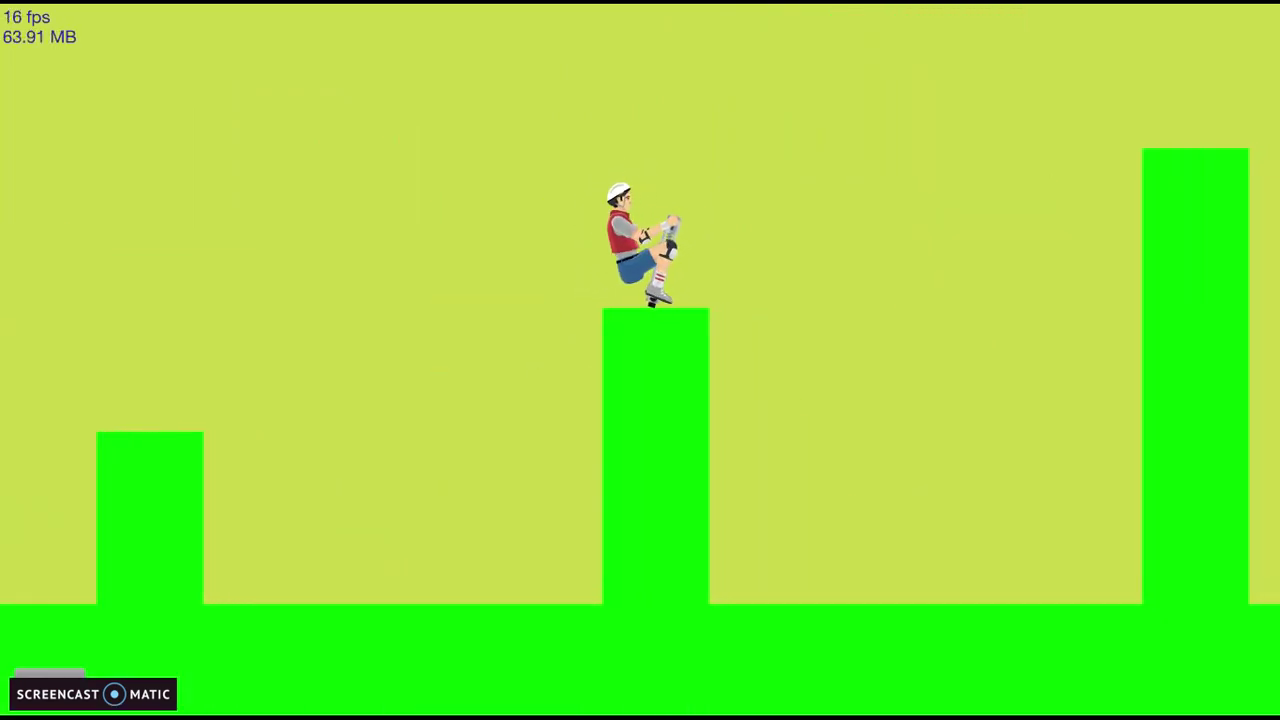
key("space")
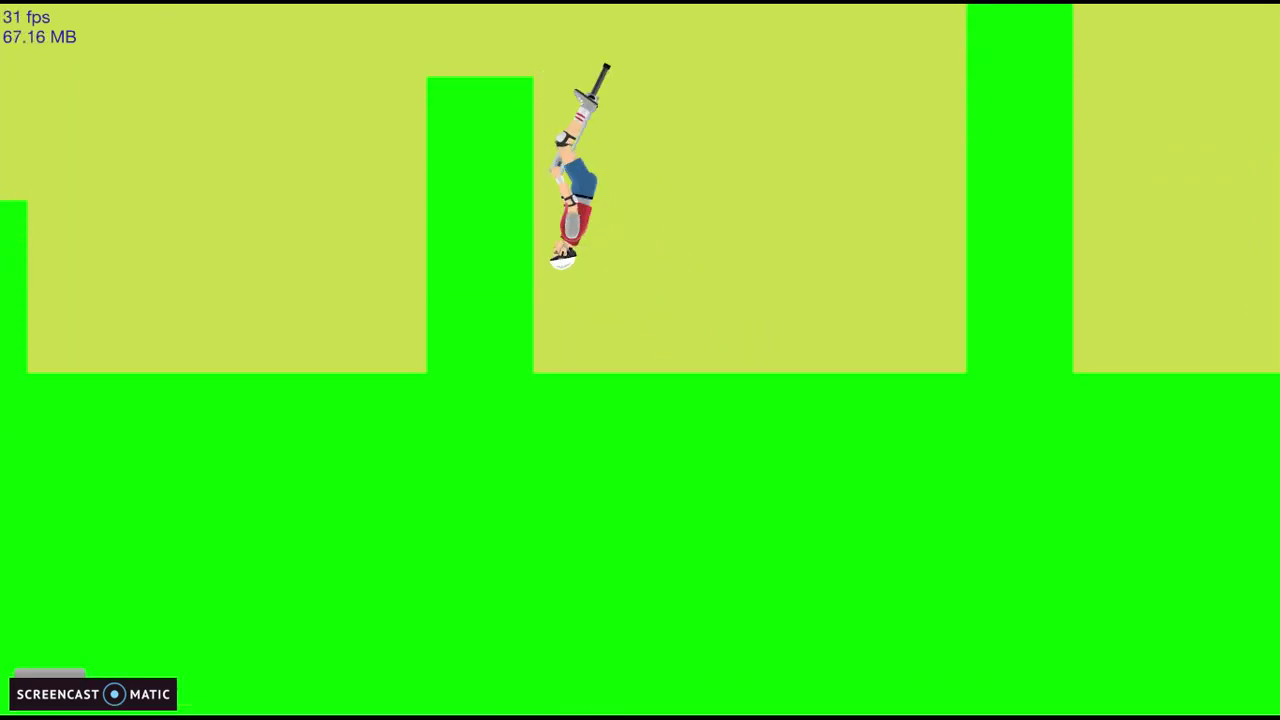
Step: Land on the ground, relaunch onto a pillar, and spring off to the right
key("Left")
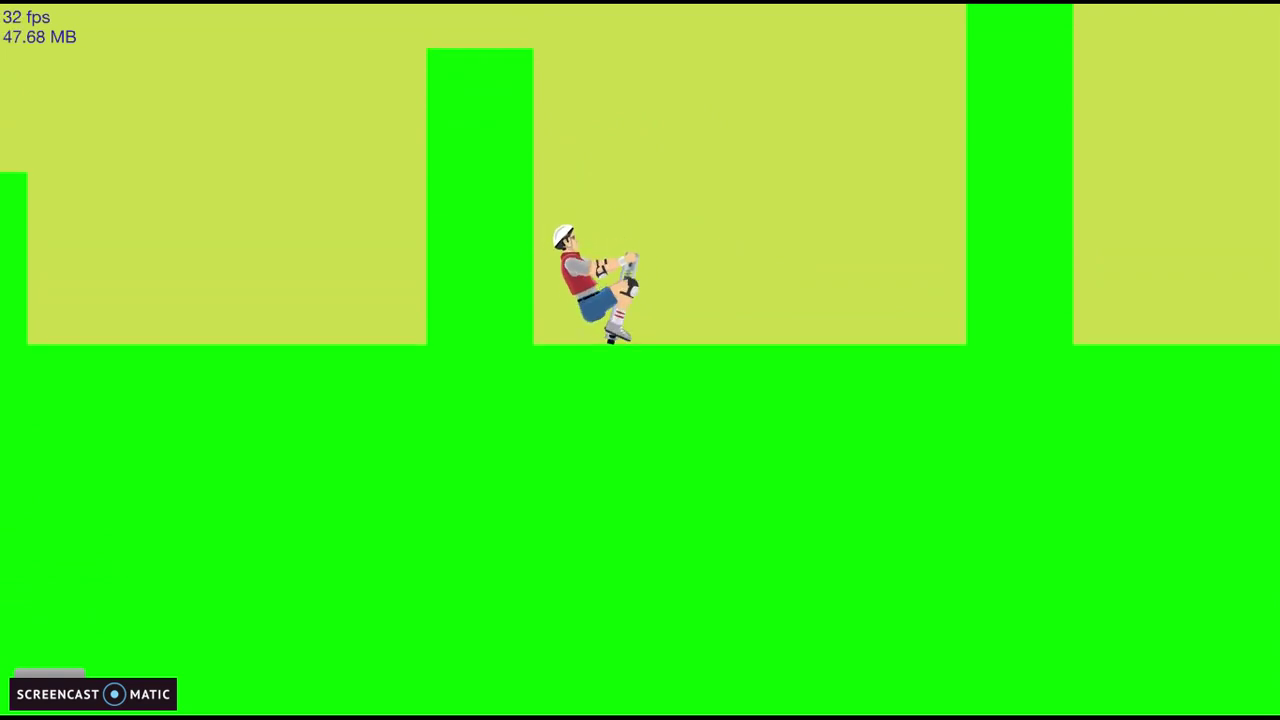
key("space")
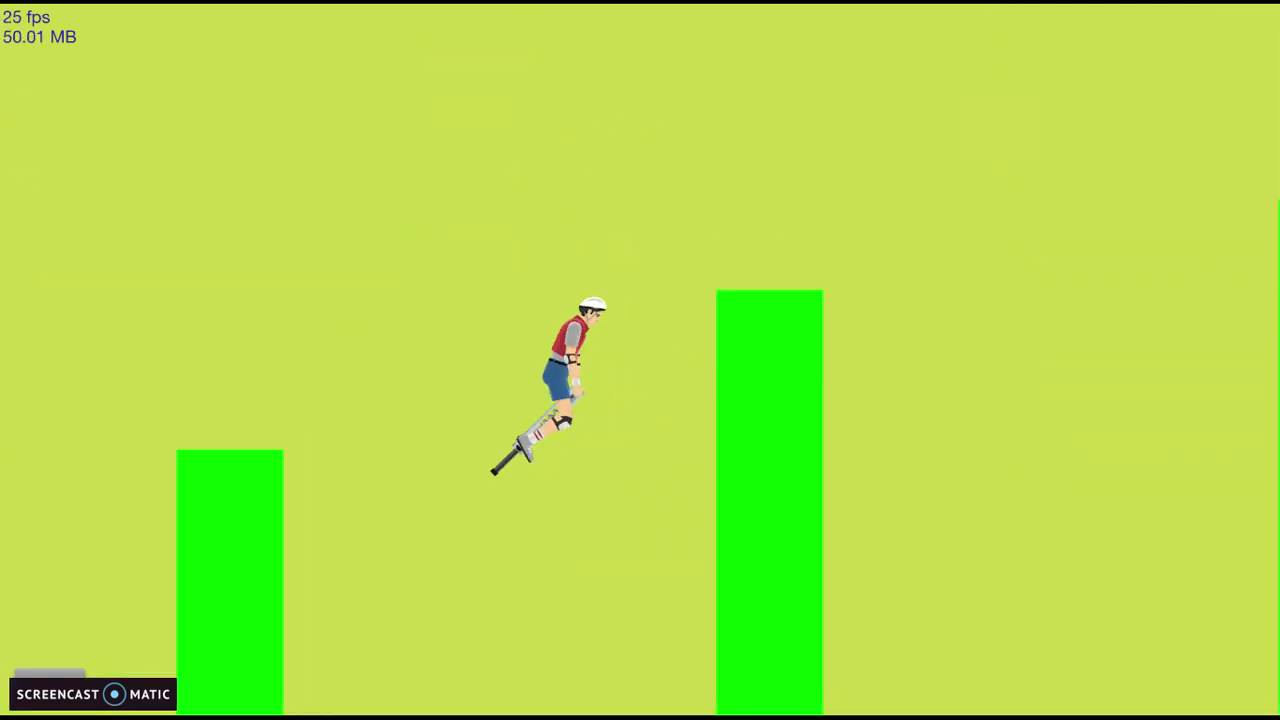
key("Left")
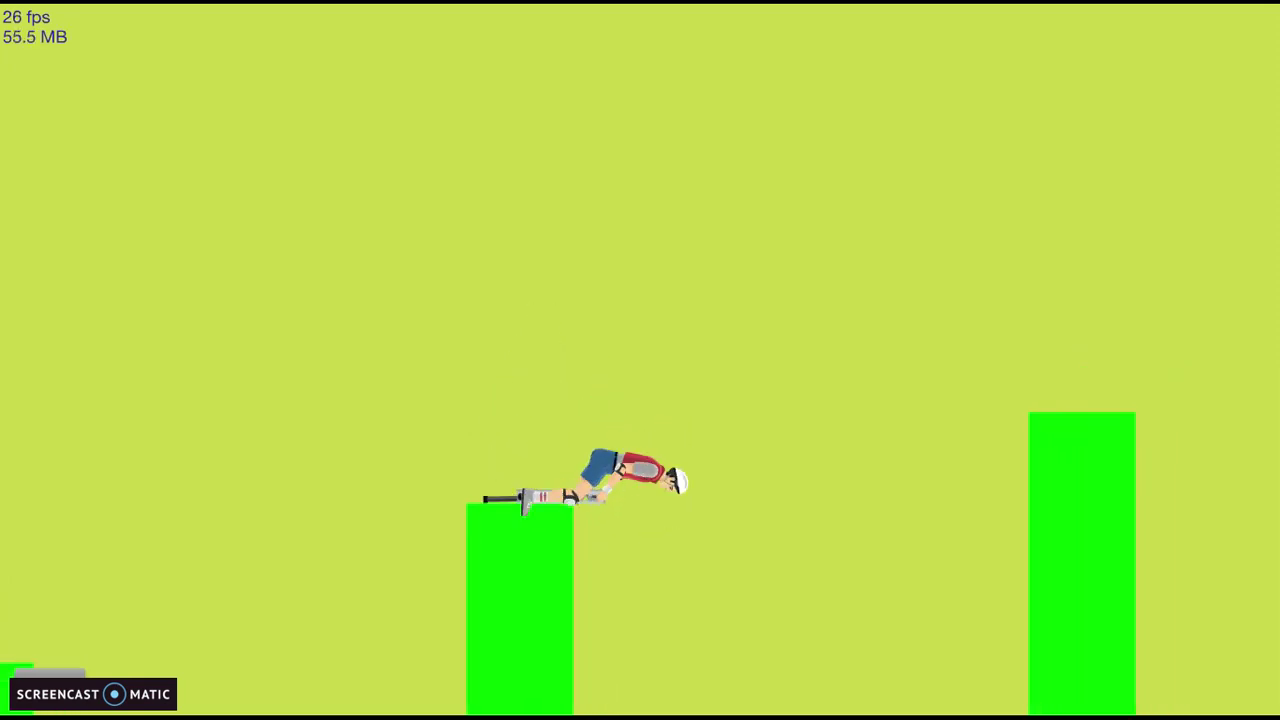
key("Left")
key("Right")
key("Left")
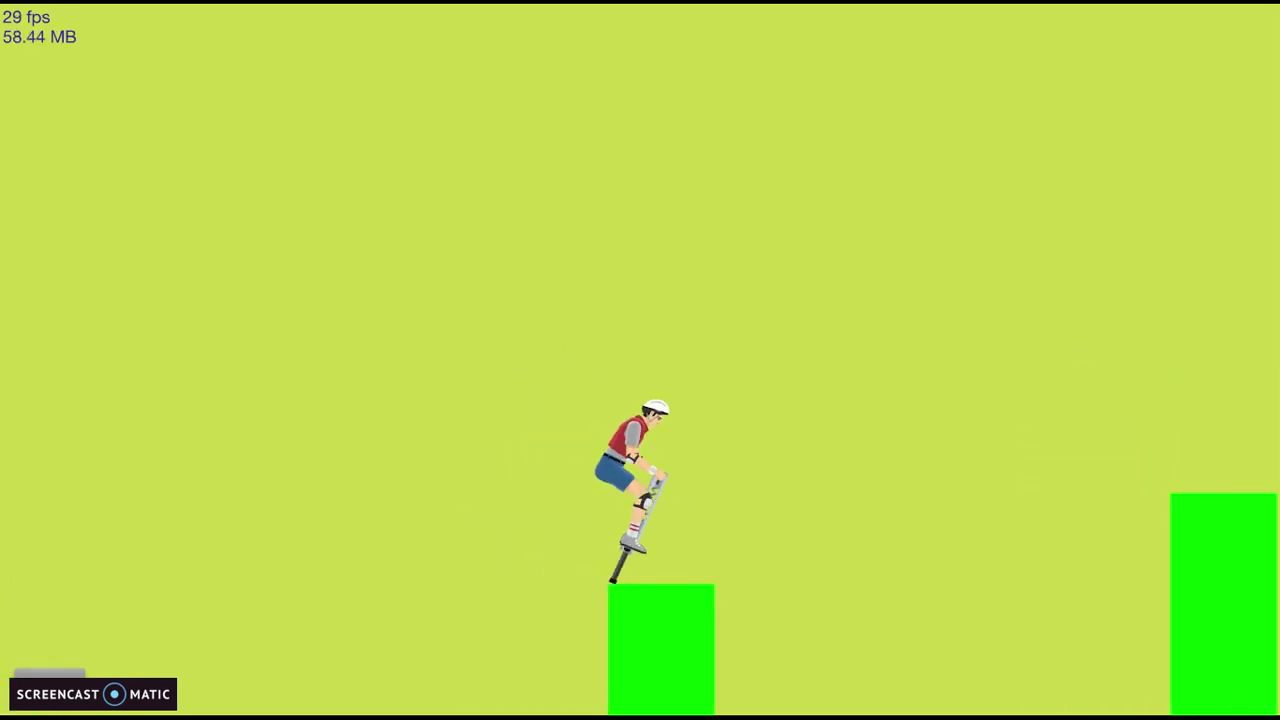
key("space")
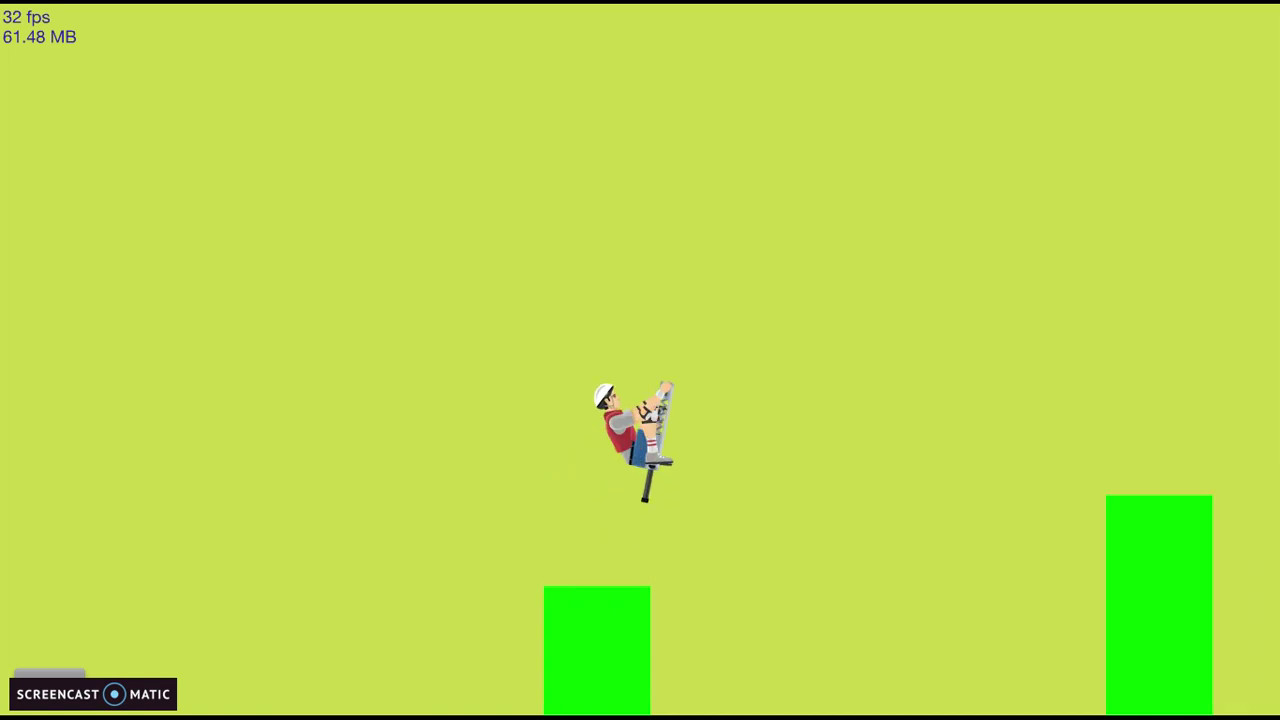
key("Left")
key("Right")
key("Left")
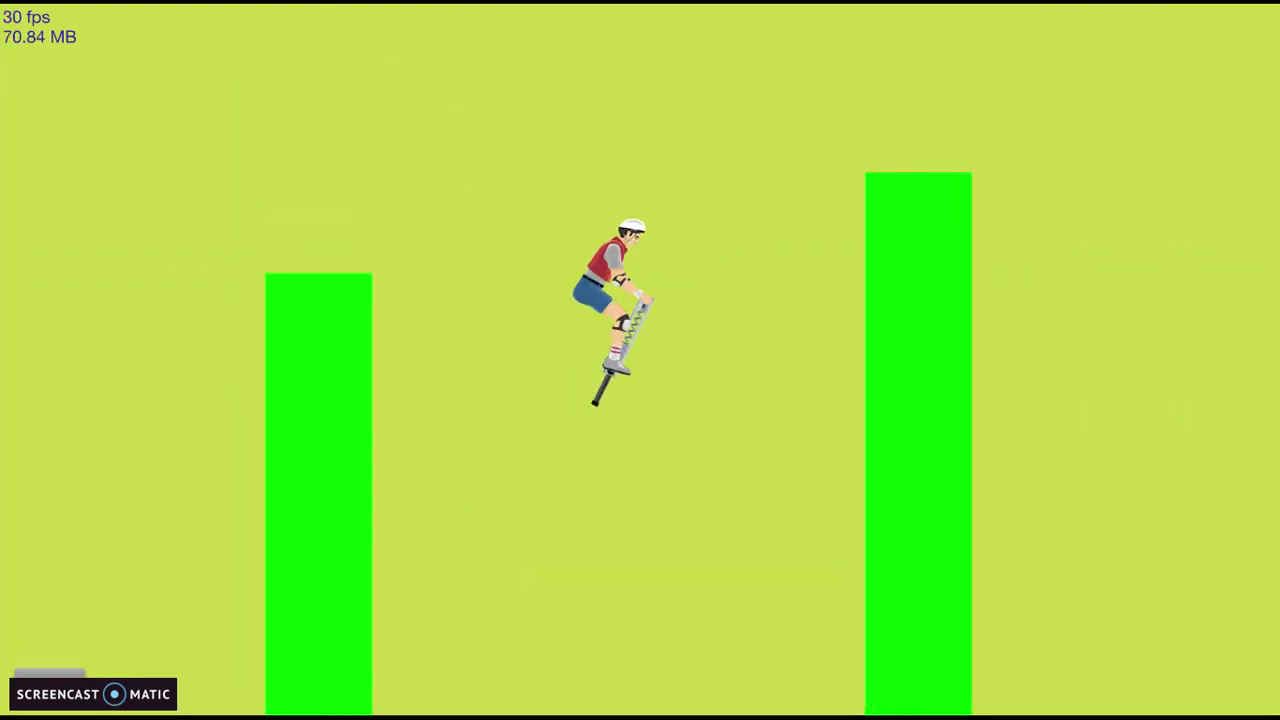
Step: Bounce the rider along the green floor, righting him after falls
key("Right")
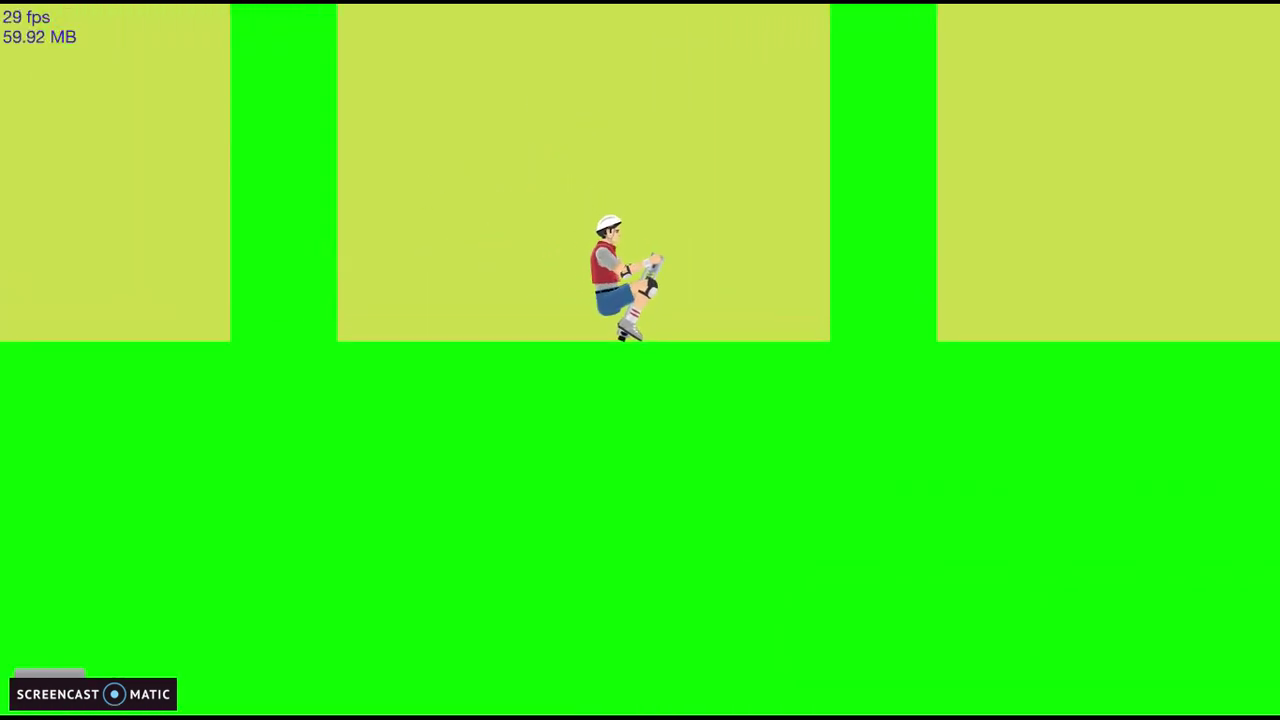
key("space")
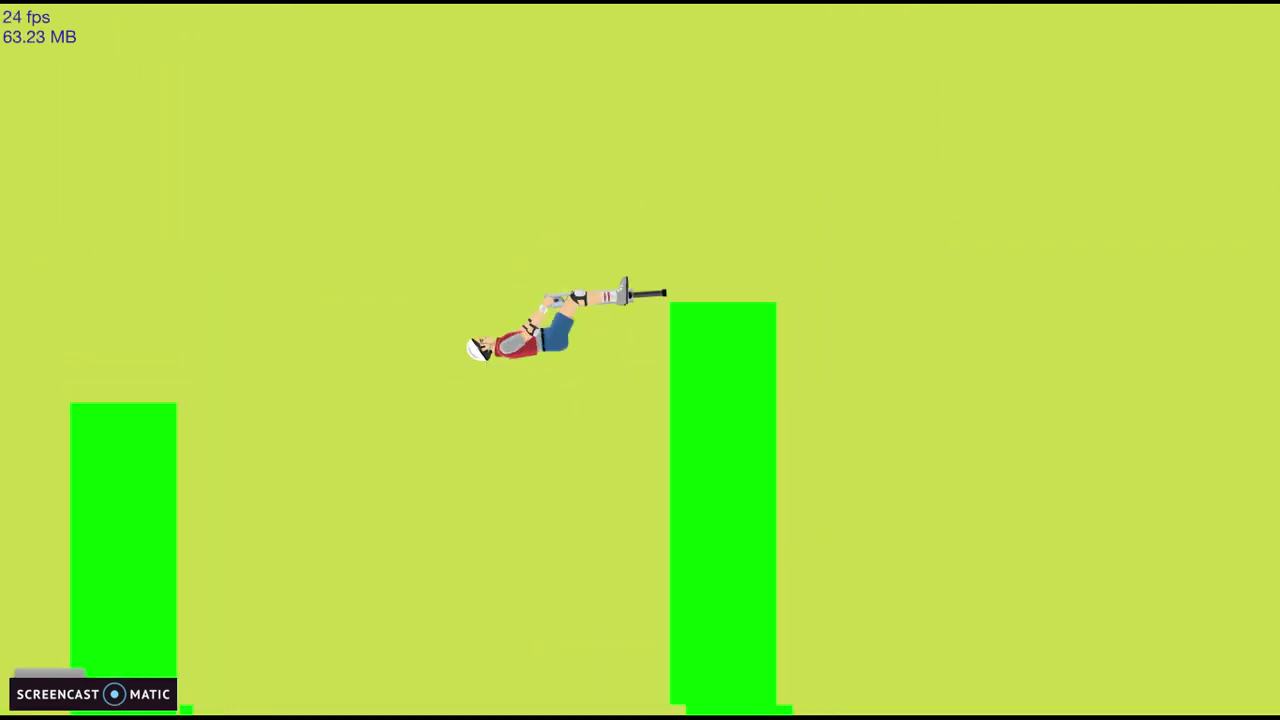
key("Right")
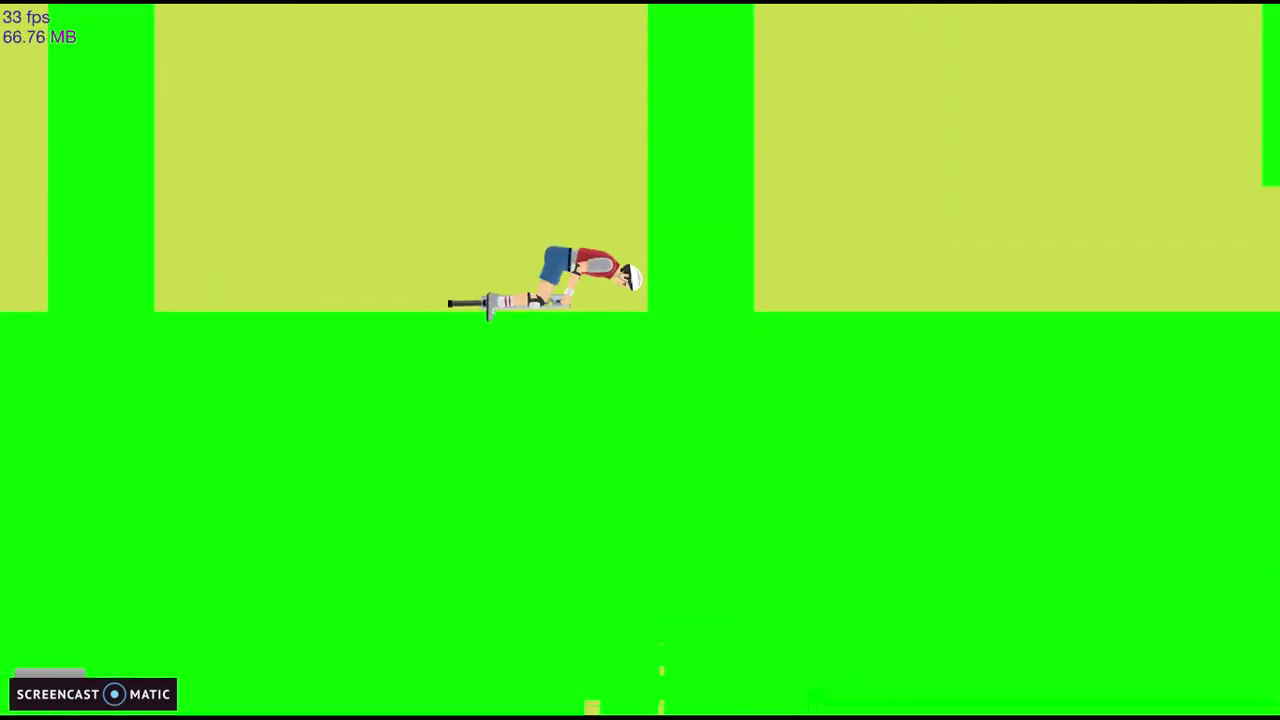
key("Left")
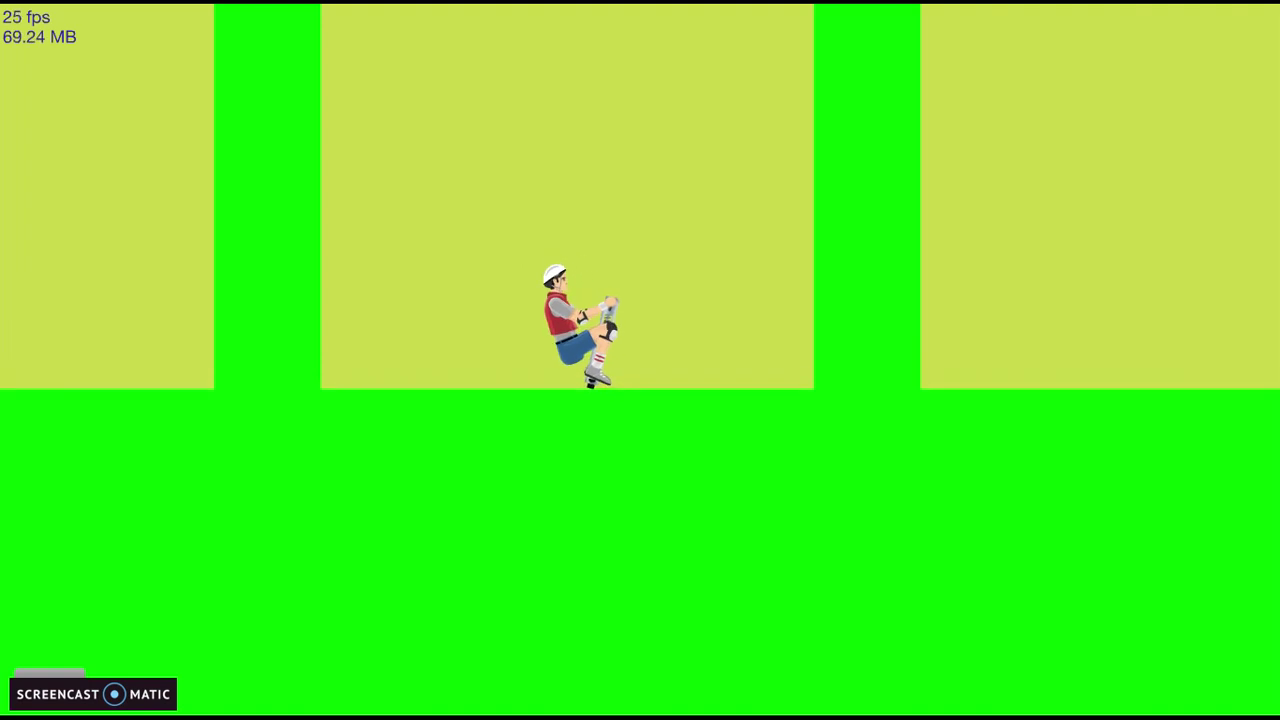
key("space")
key("Right")
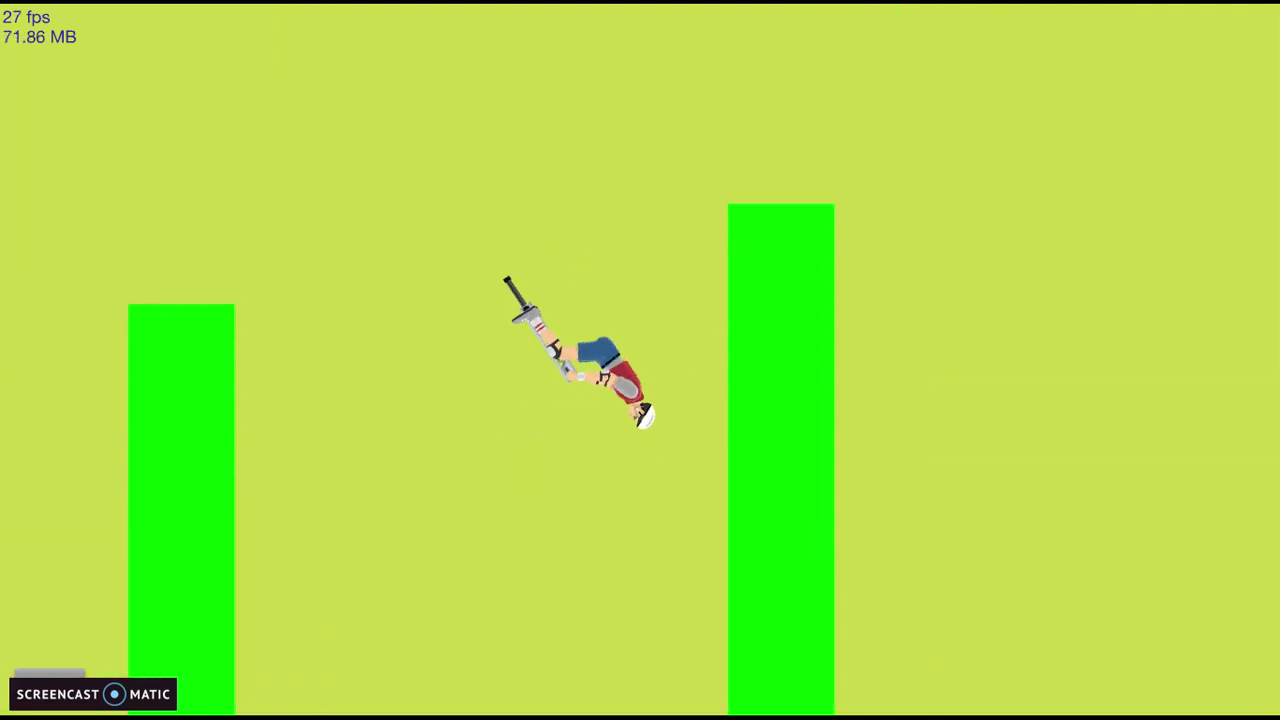
key("Left")
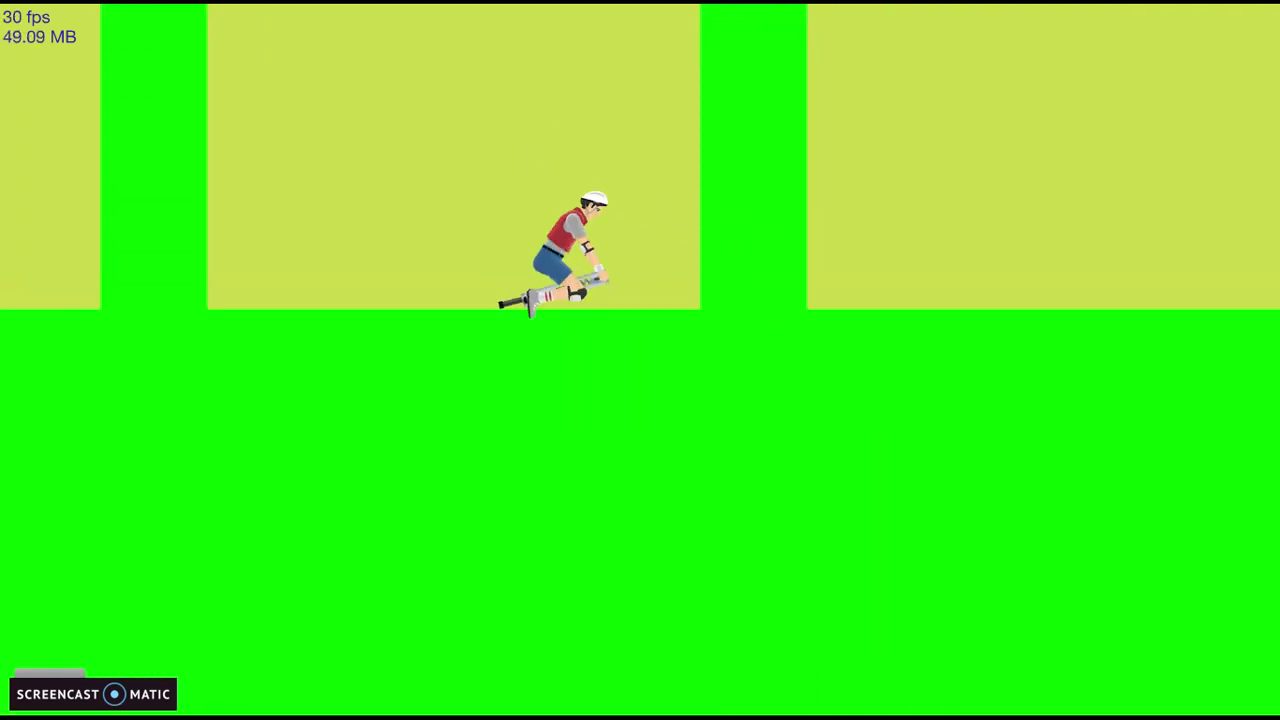
key("space")
Step: Relaunch the crashed rider into high jumps beside the pillar
key("Right")
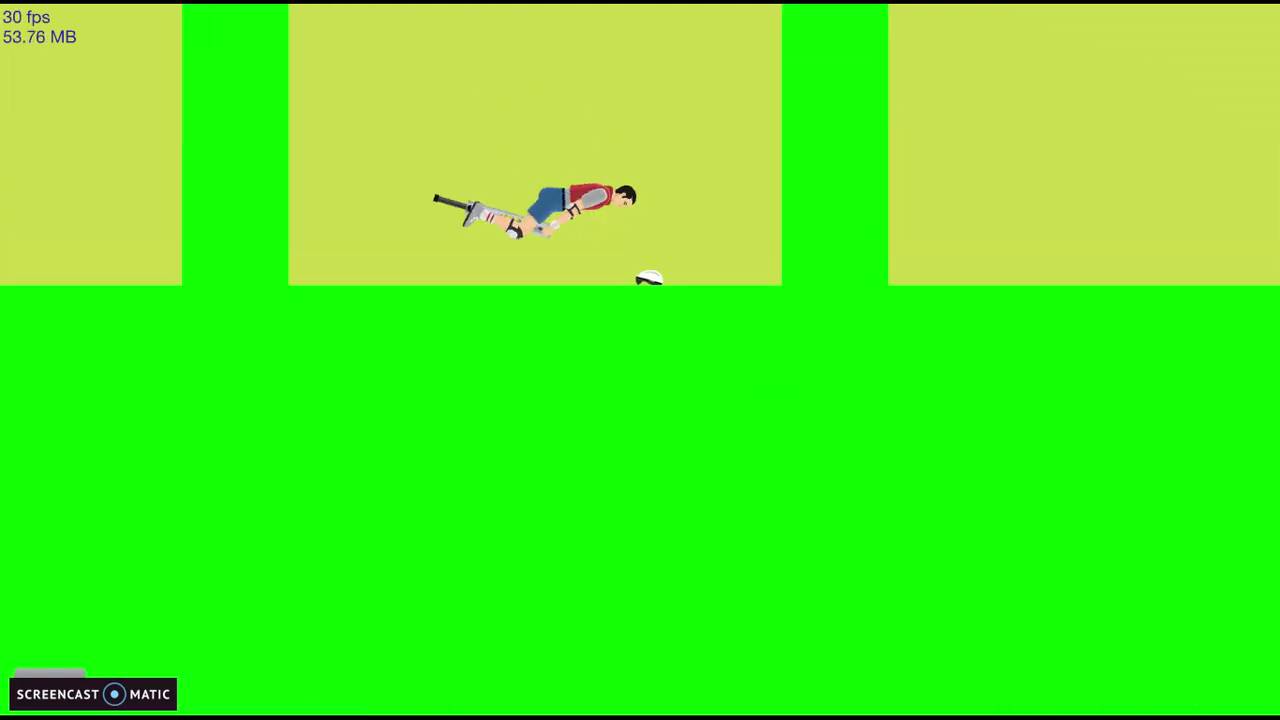
key("Left")
key("space")
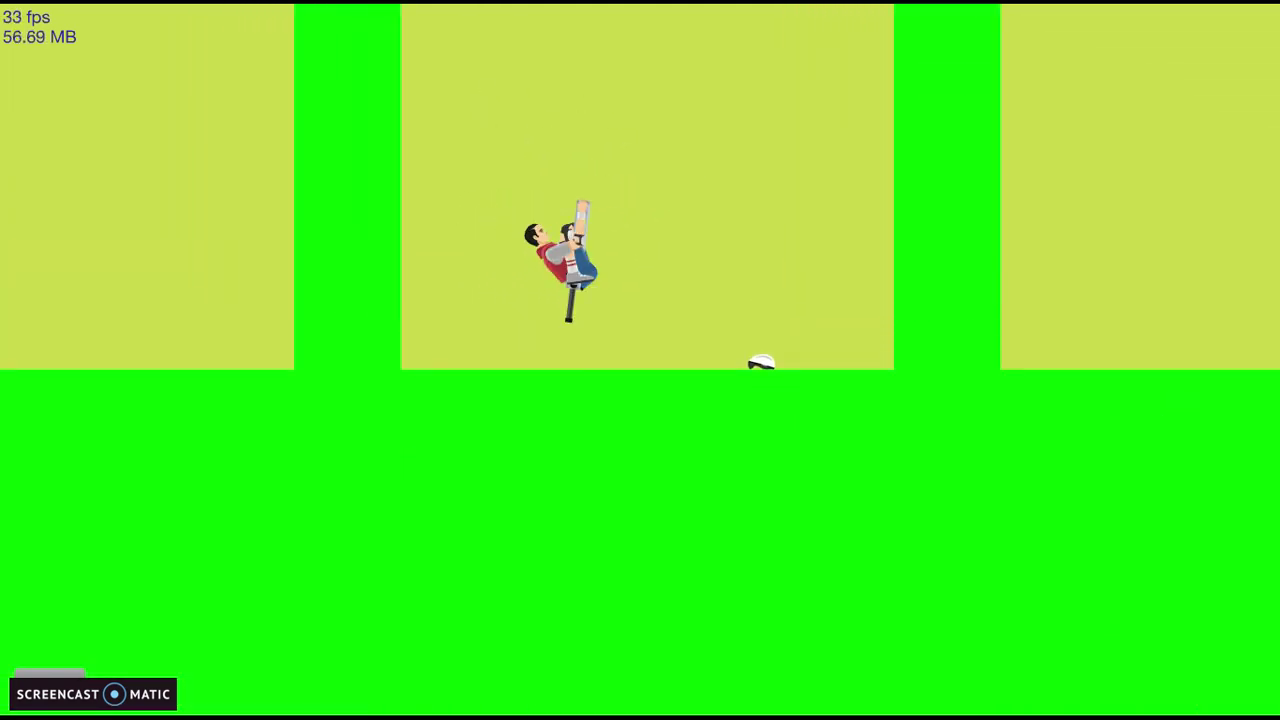
key("Right")
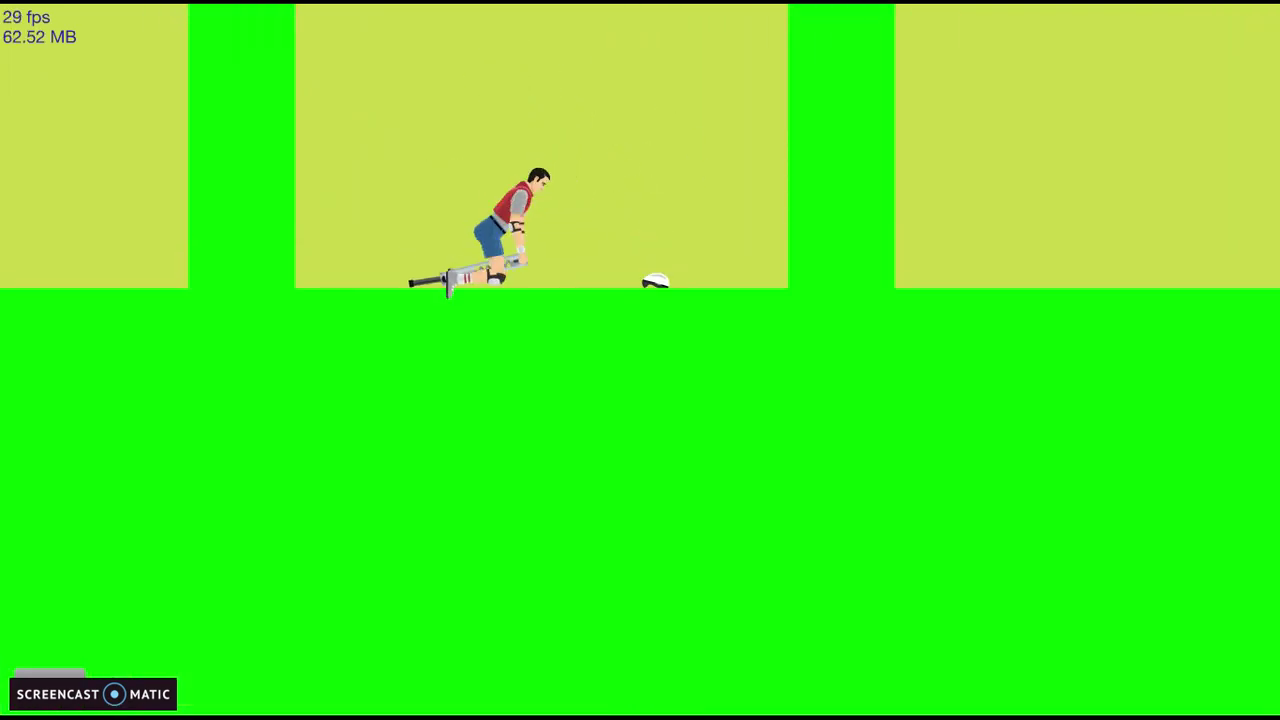
key("Left")
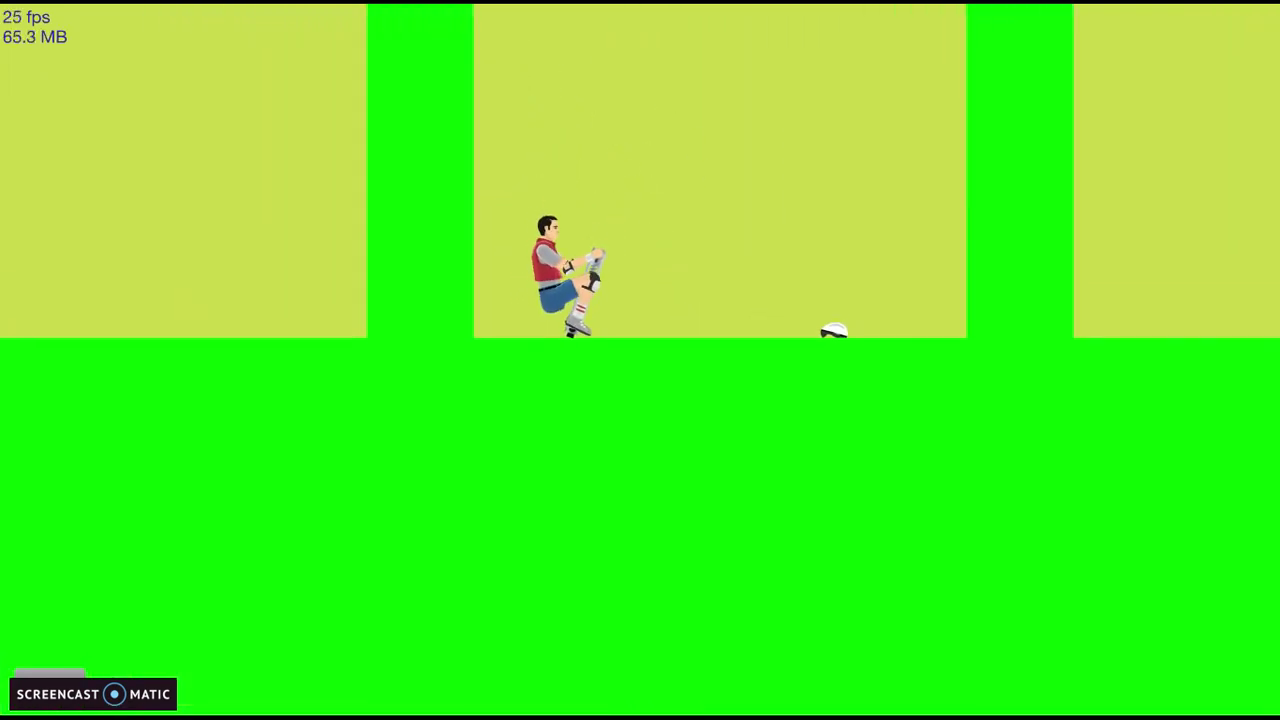
key("space")
key("Right")
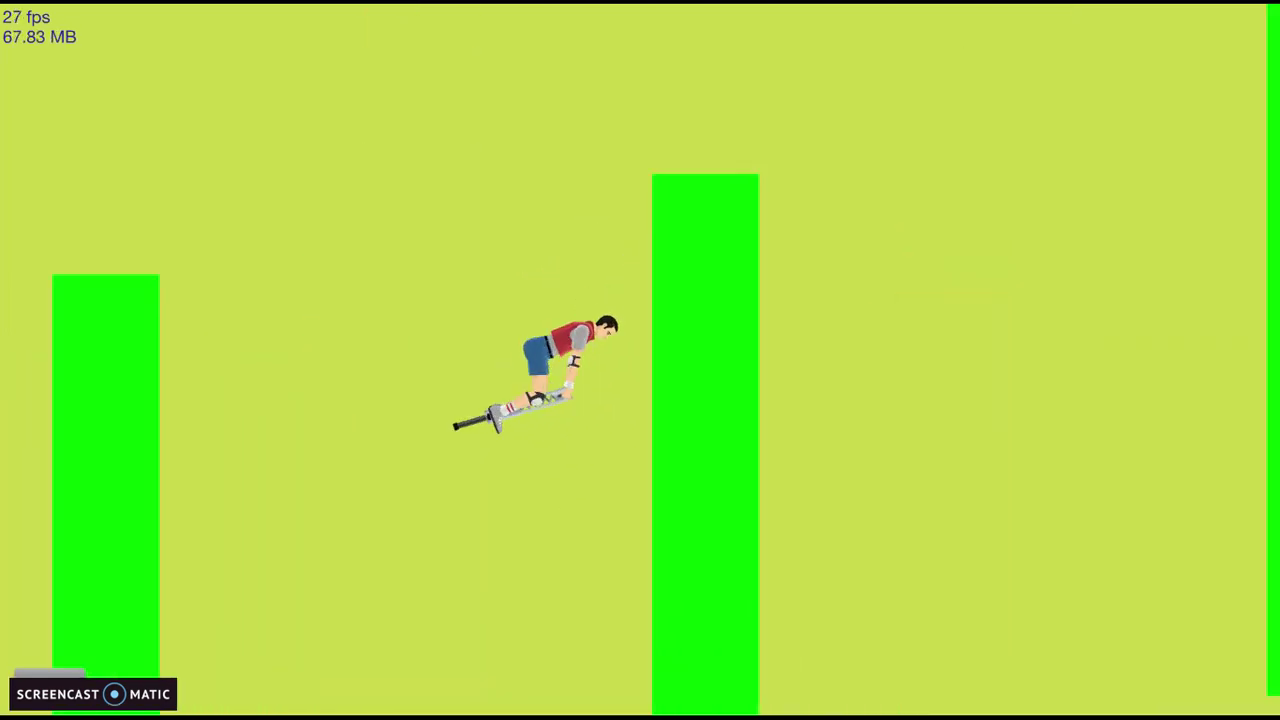
key("Left")
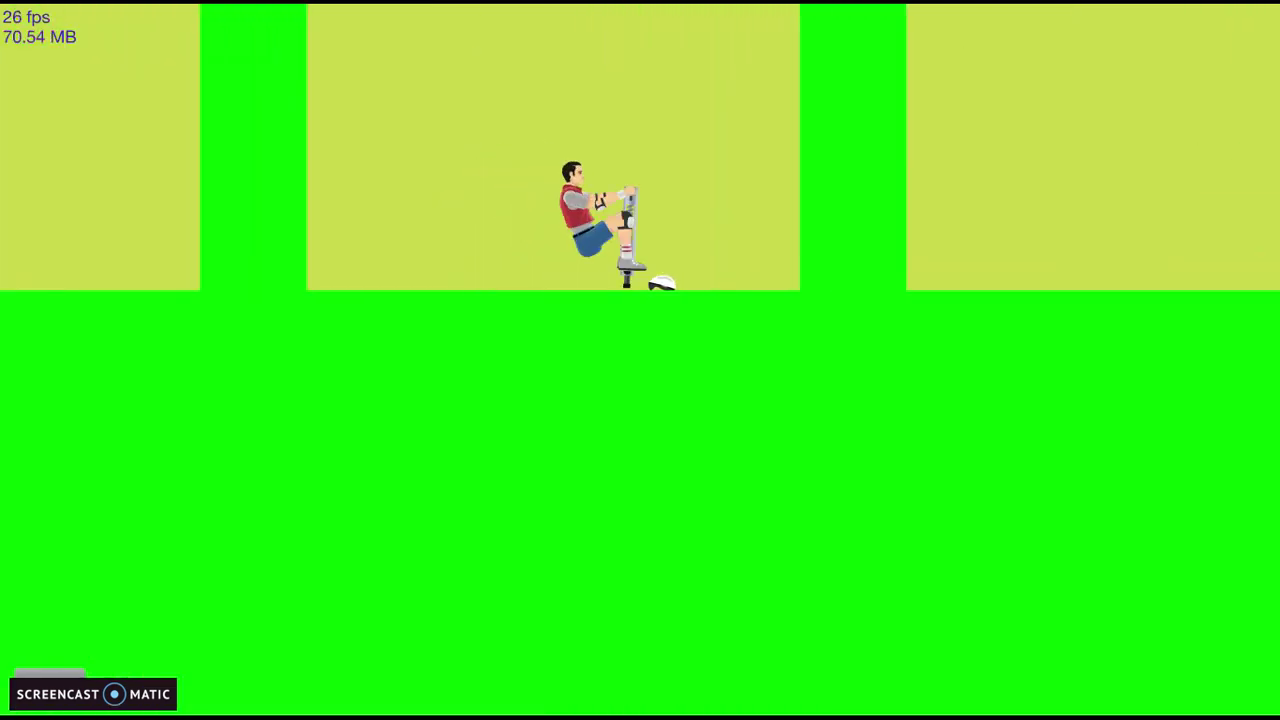
key("space")
Step: Balance the rider and bounce him rightward across the floor
key("Right")
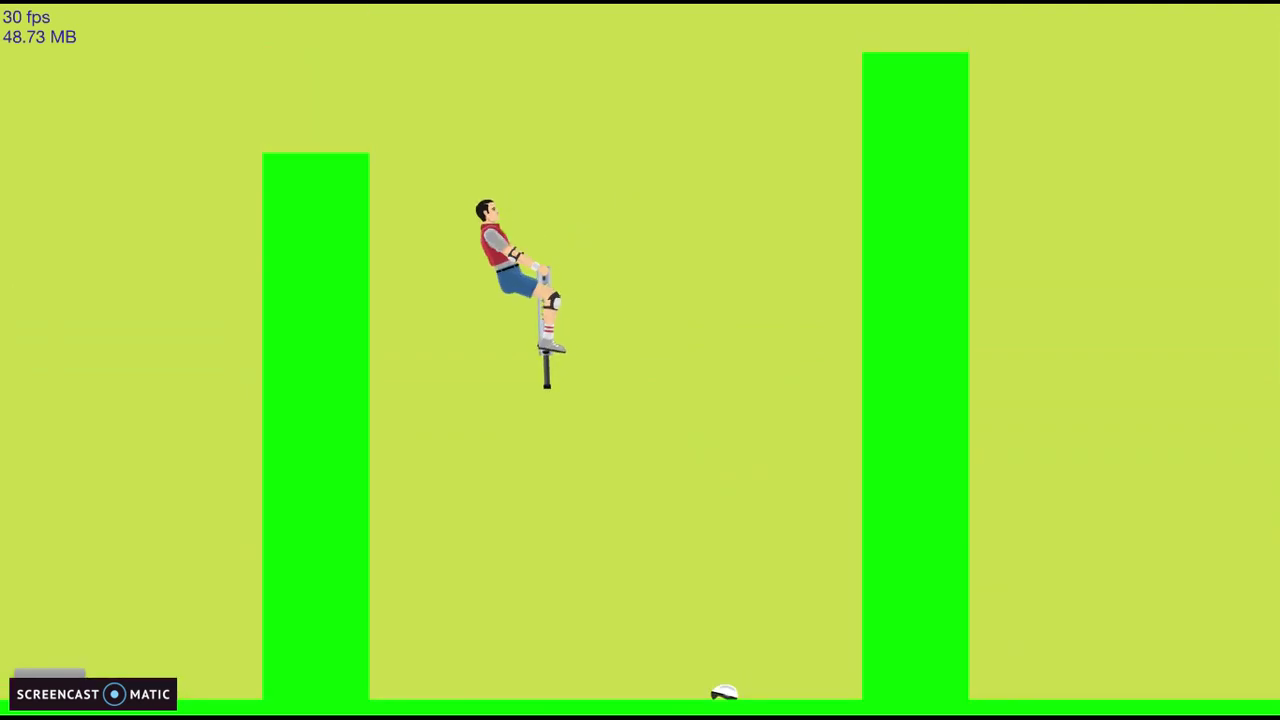
key("Left")
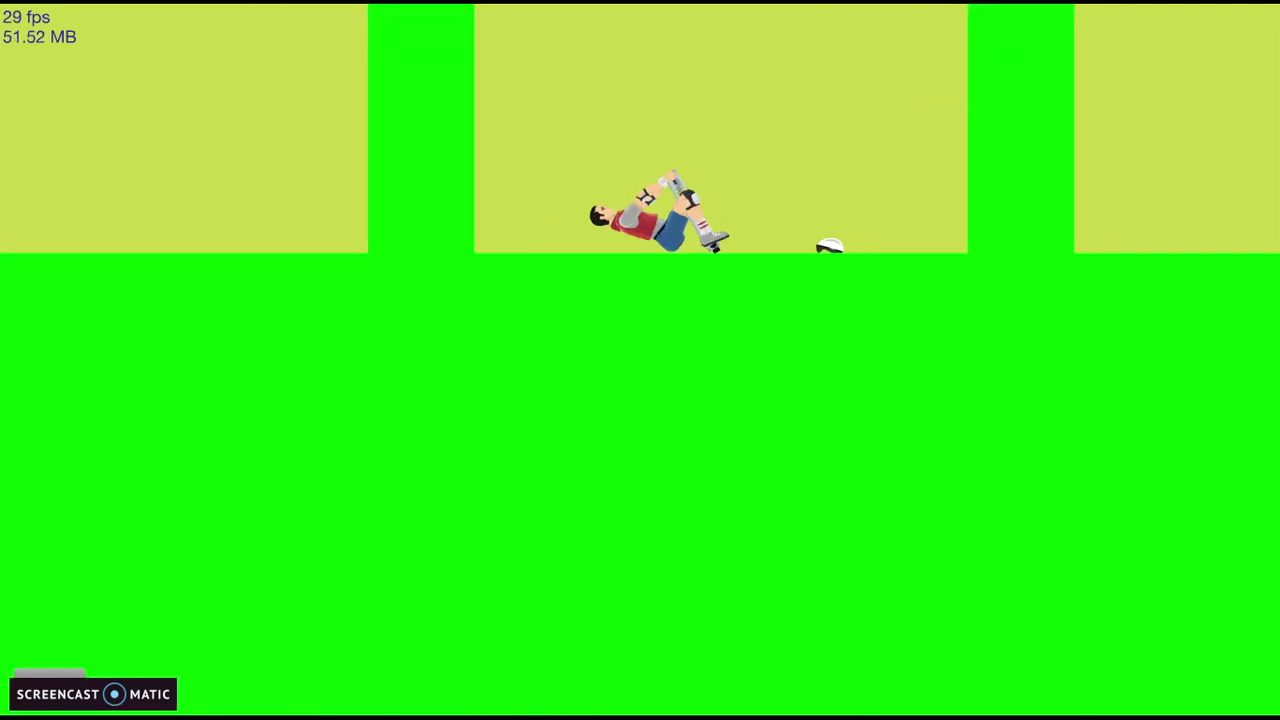
key("Right")
key("space")
key("Right")
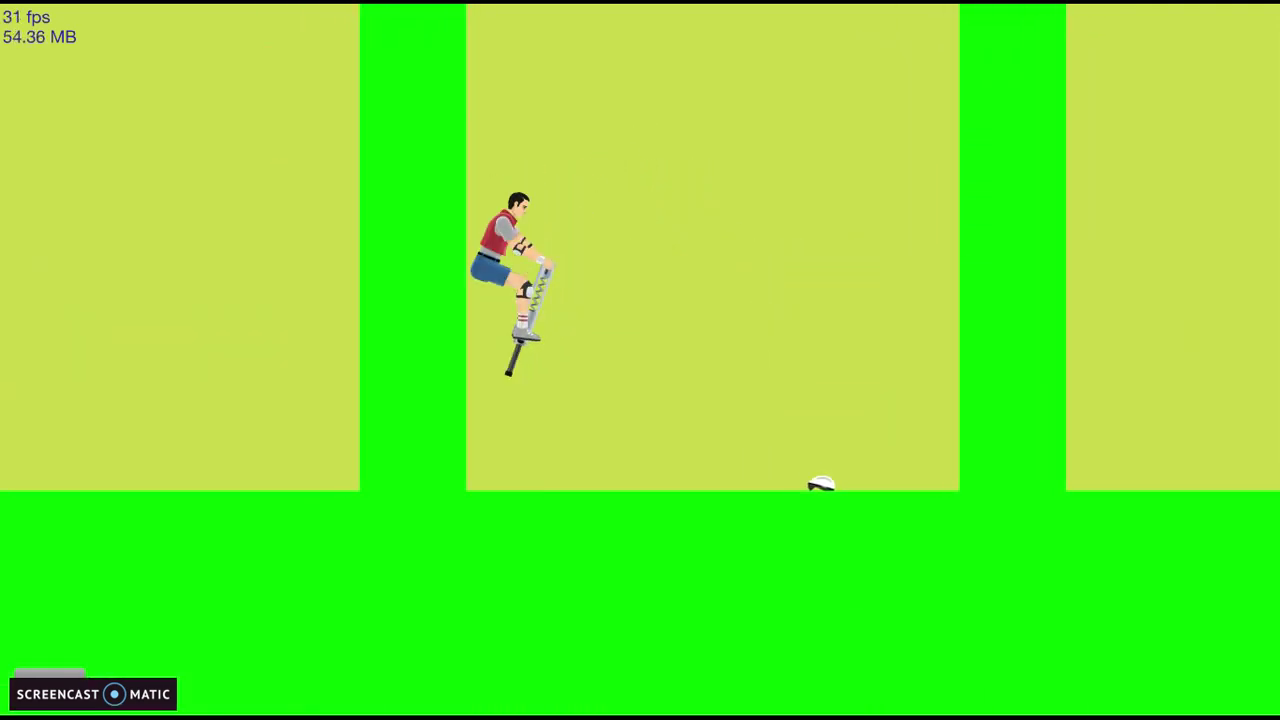
key("Left")
key("Right")
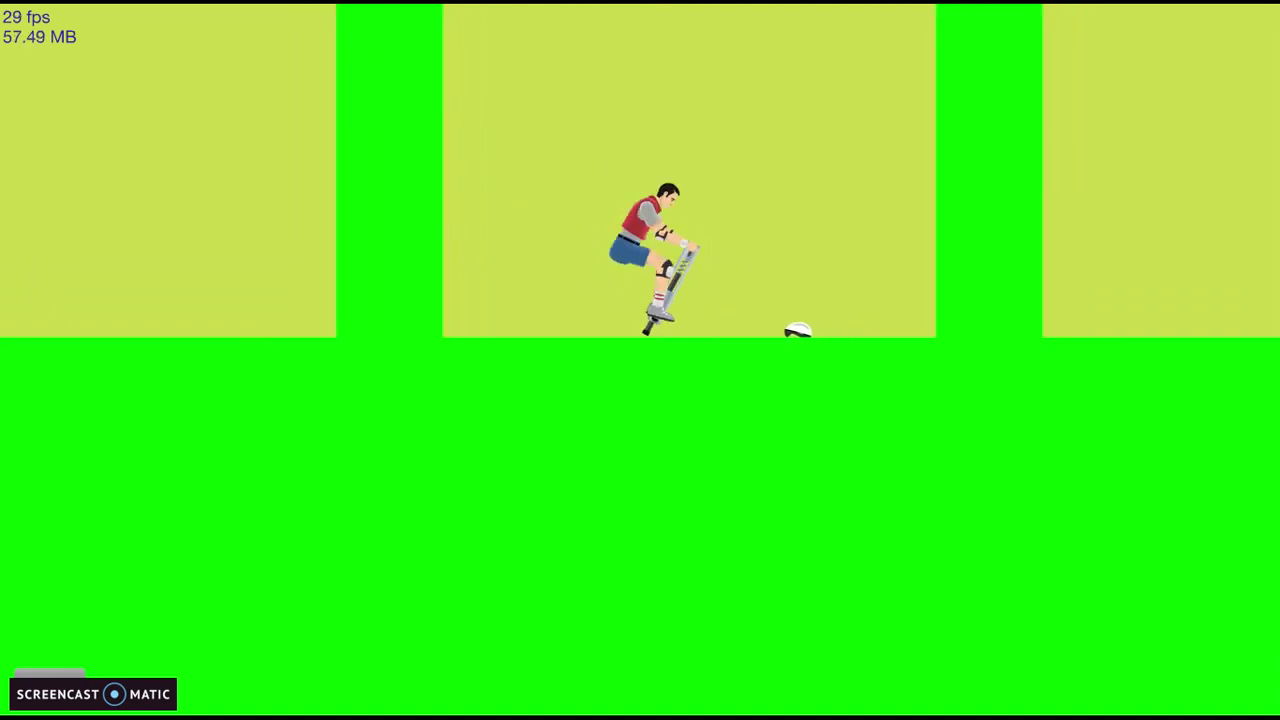
key("Left")
Step: Bounce onto a green pillar and swing the rider upright on top
key("Right")
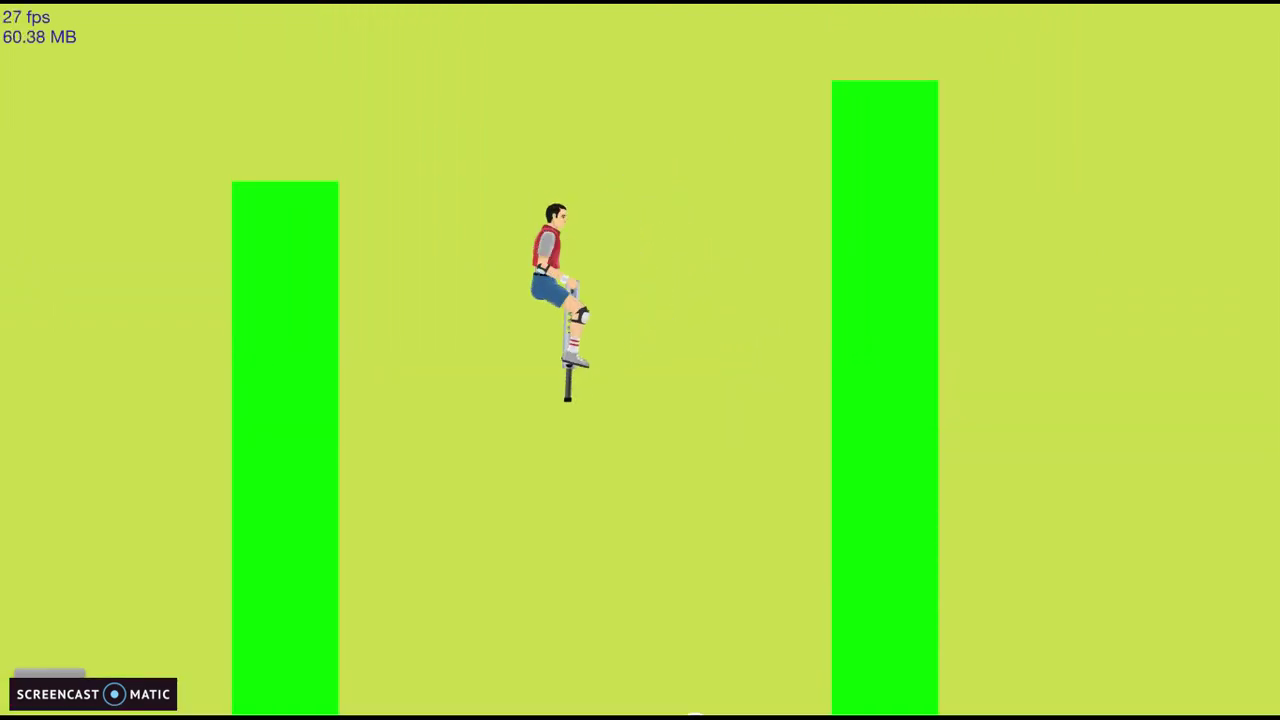
key("Left")
key("Right")
key("Left")
key("Right")
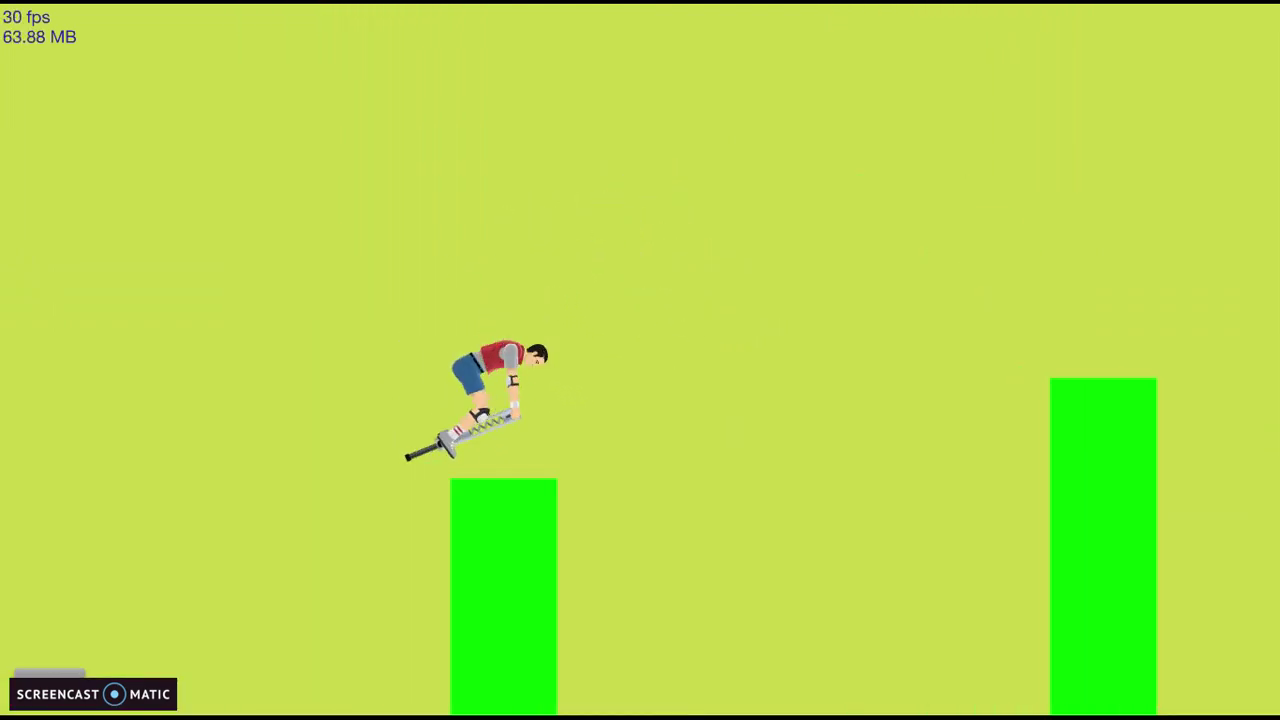
key("Left")
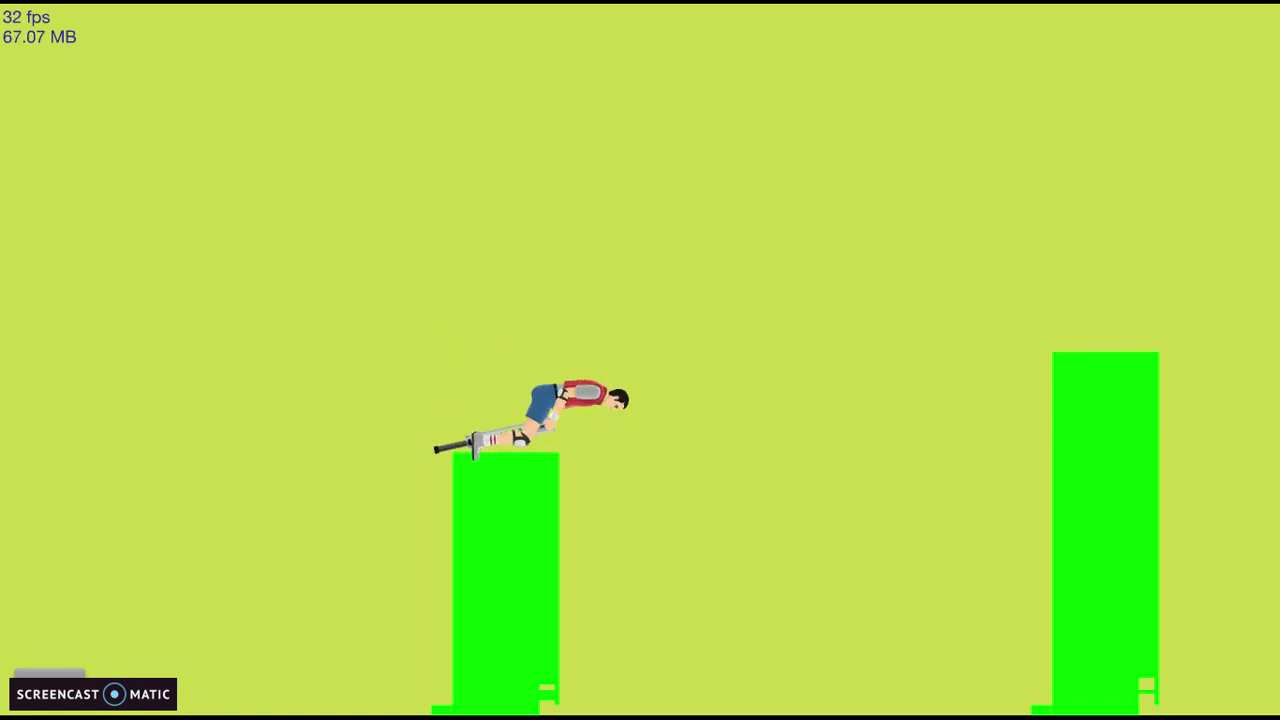
key("Left")
key("Right")
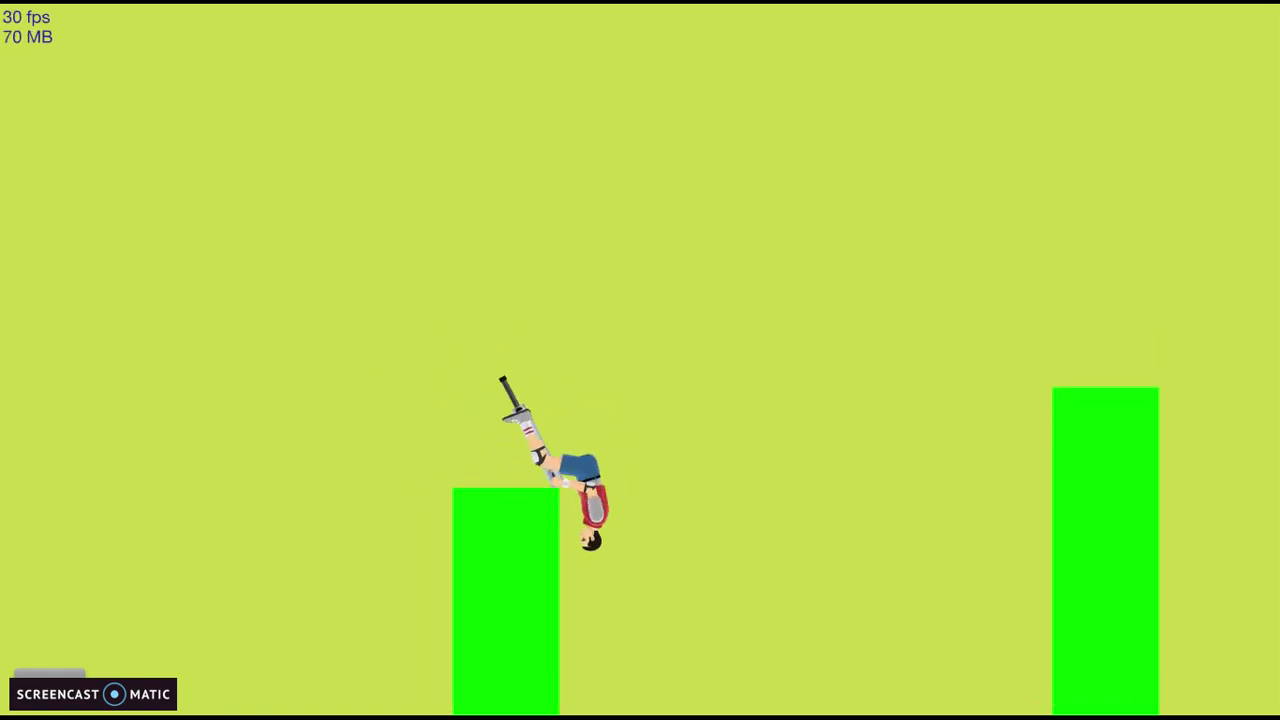
key("Left")
key("Left")
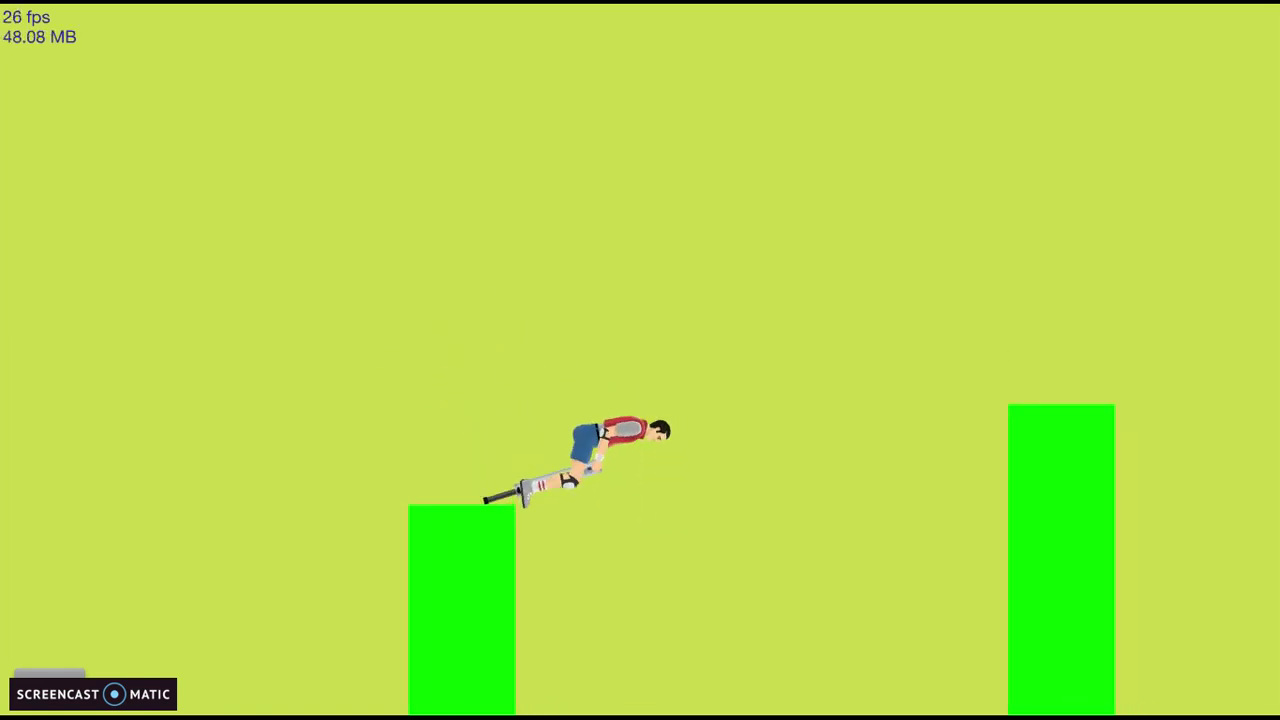
key("Left")
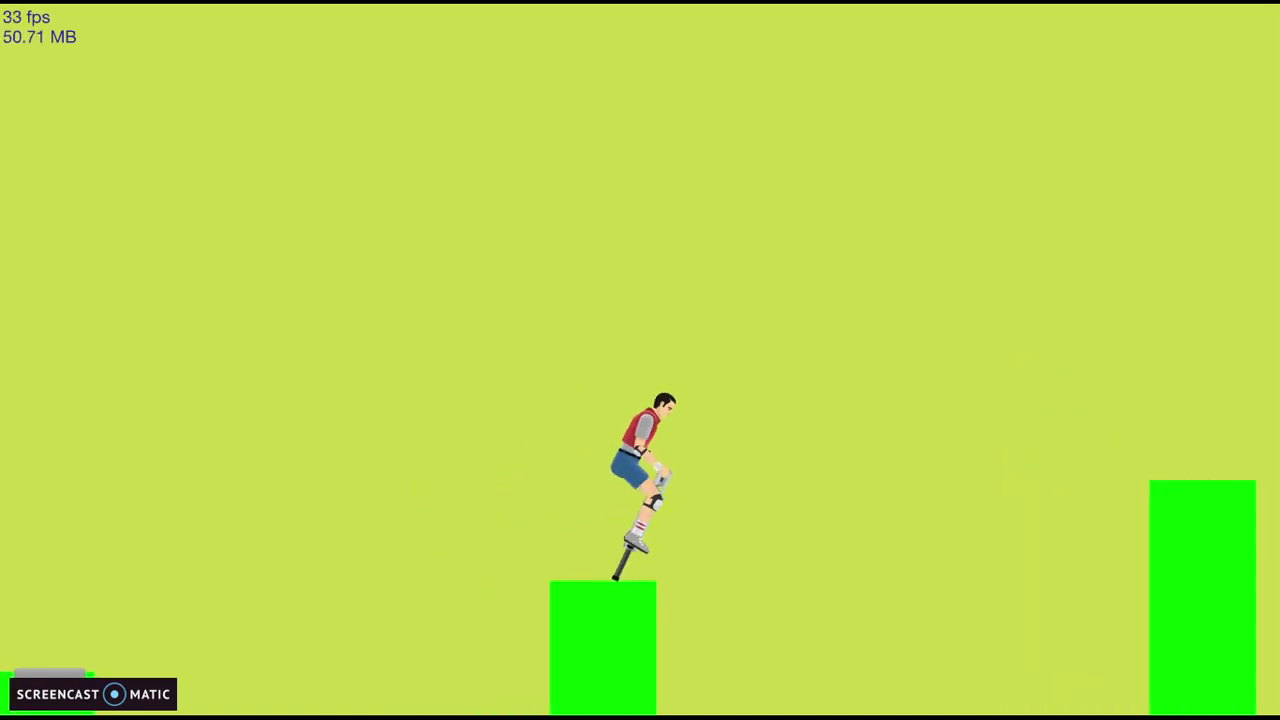
key("Left")
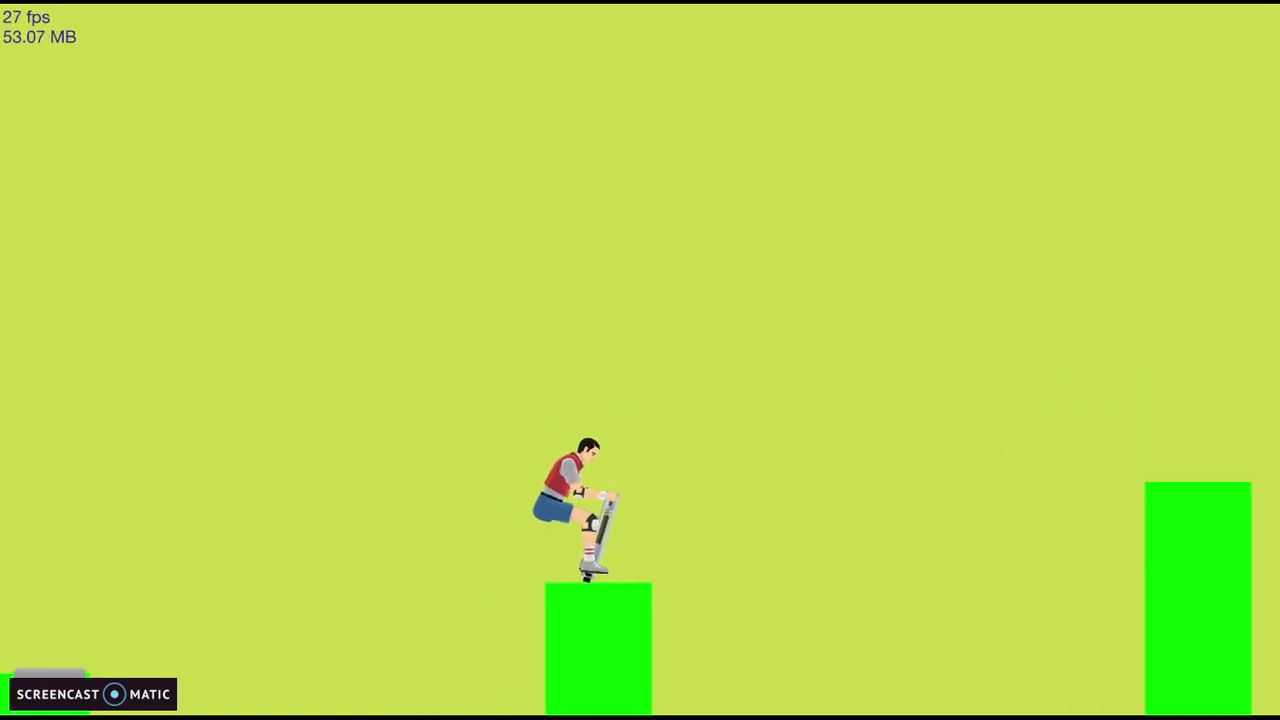
Step: Launch off the pillar top and jump back toward another pillar
key("space")
key("Right")
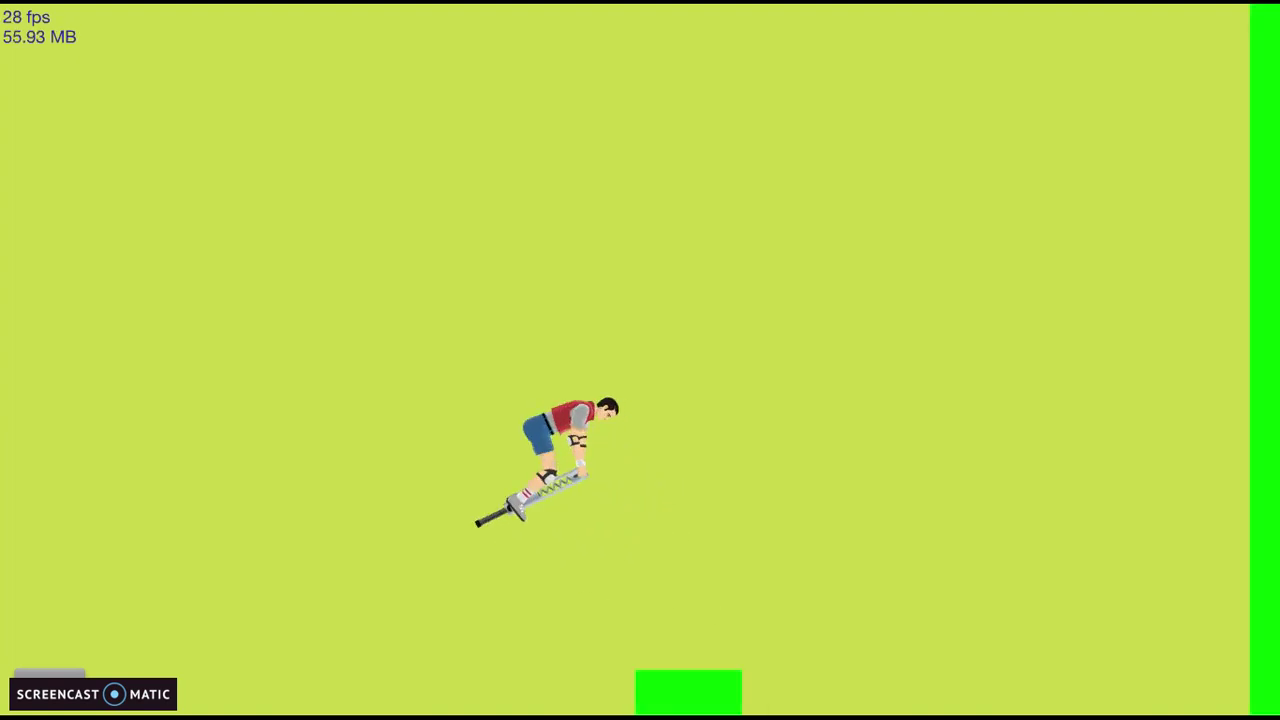
key("Left")
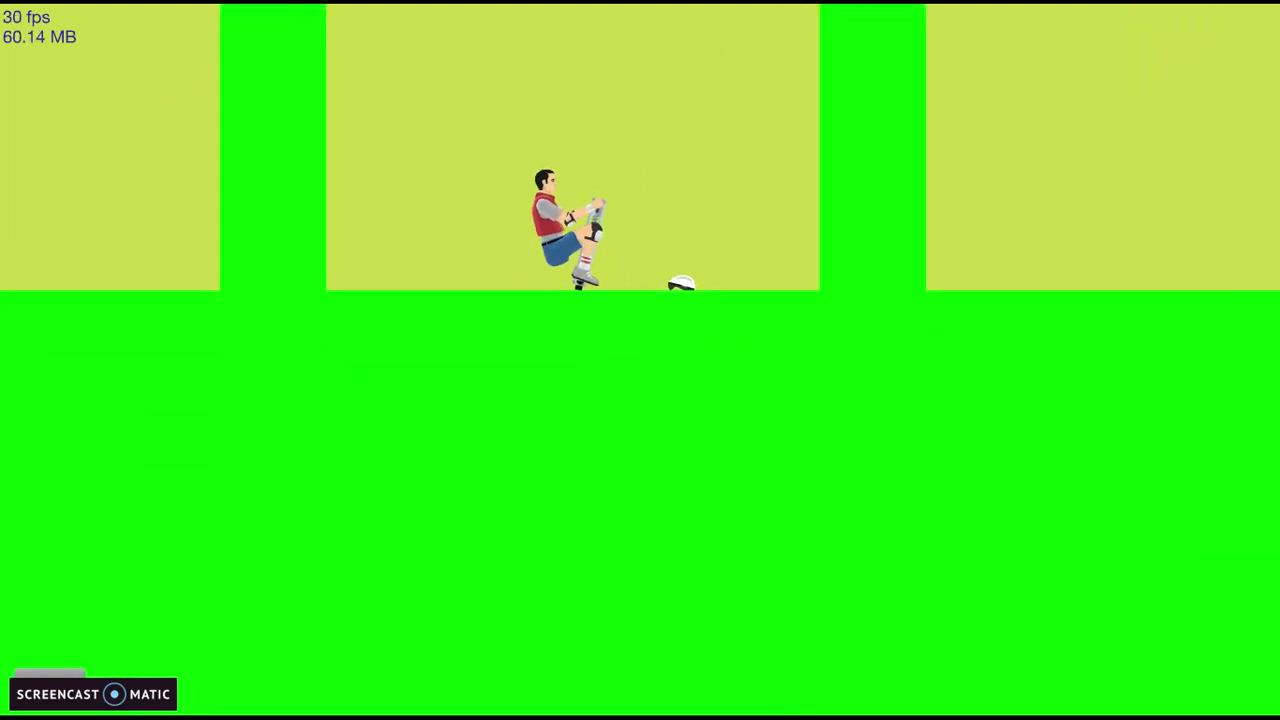
key("space")
key("Right")
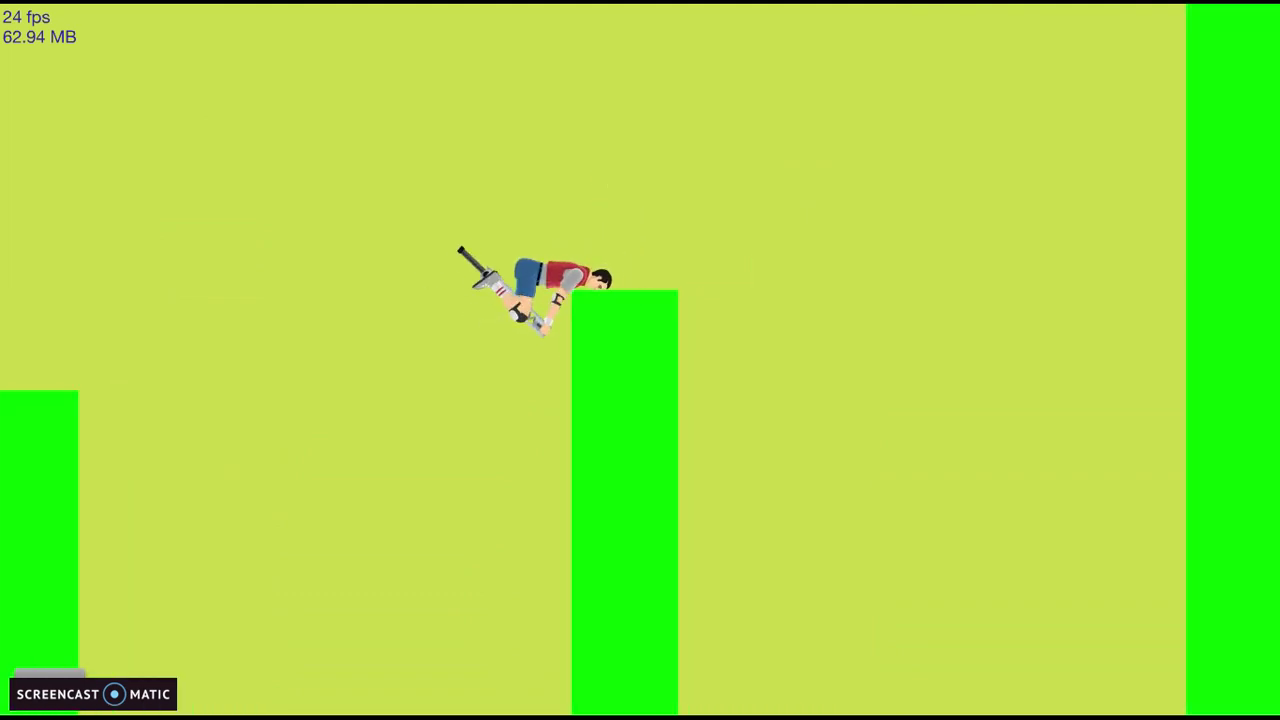
key("Right")
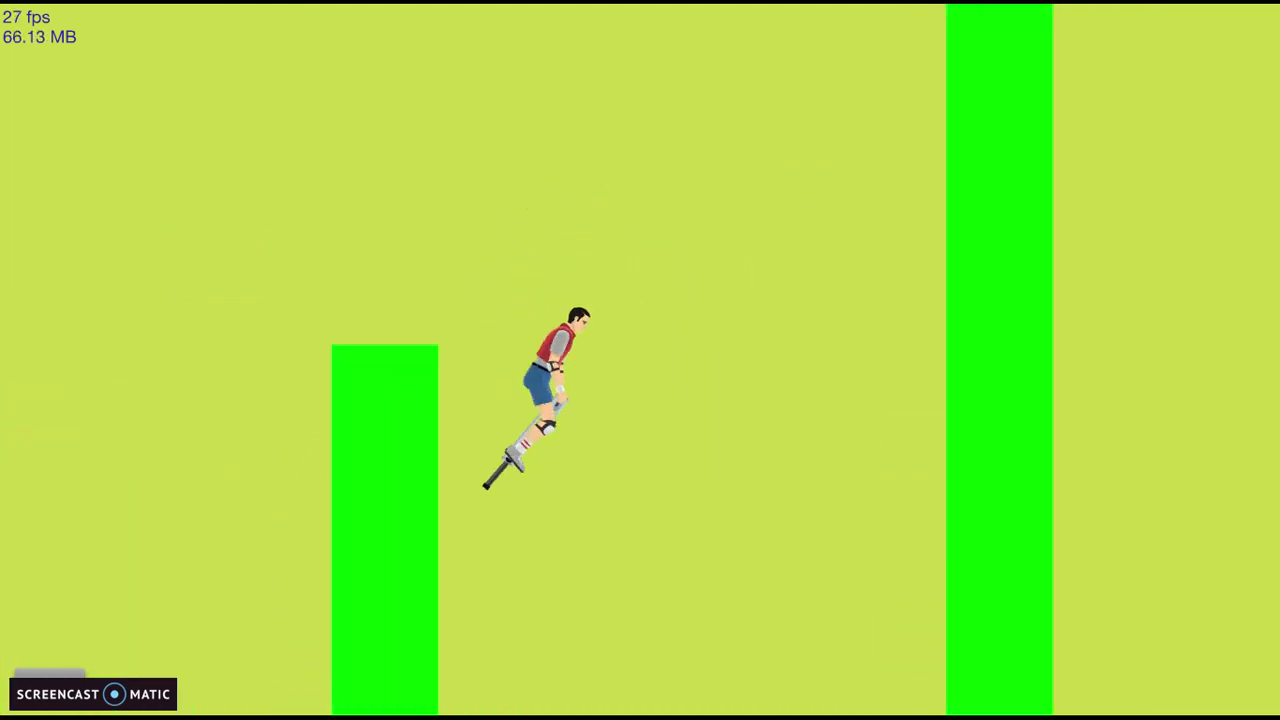
key("Right")
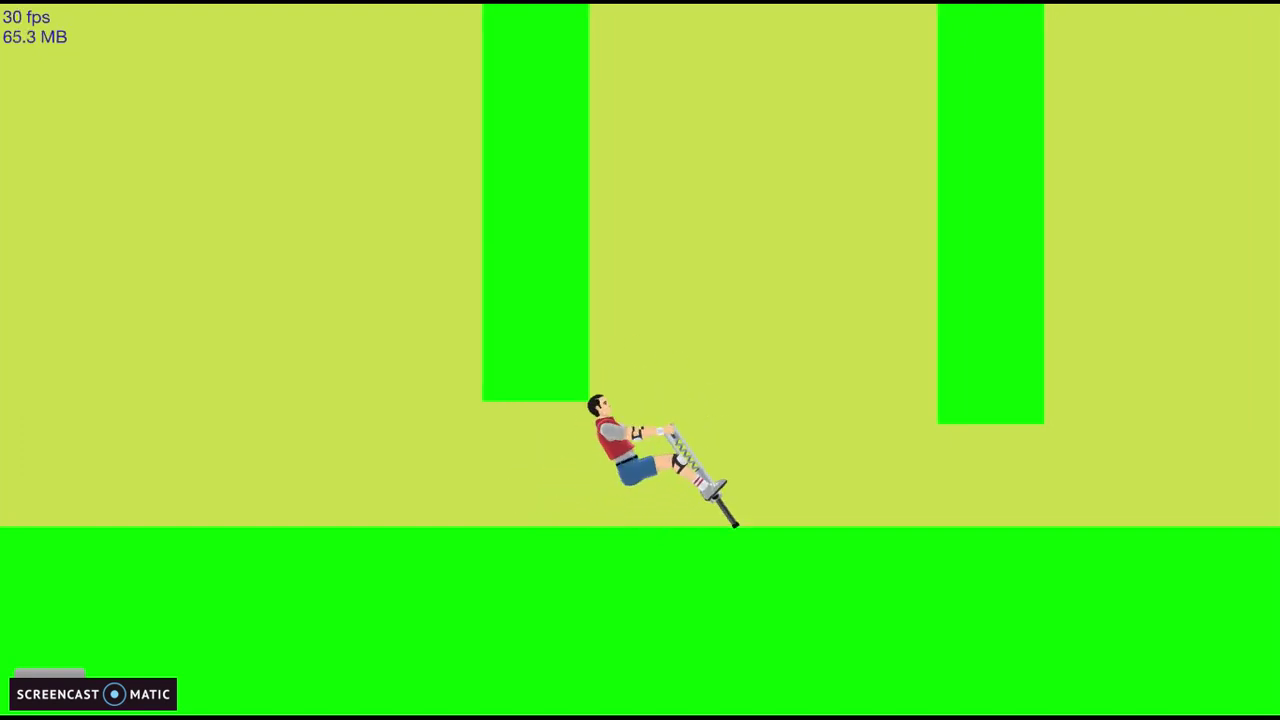
Step: Respawn the crashed rider several times with Return and hop him forward between pillars
key("Right")
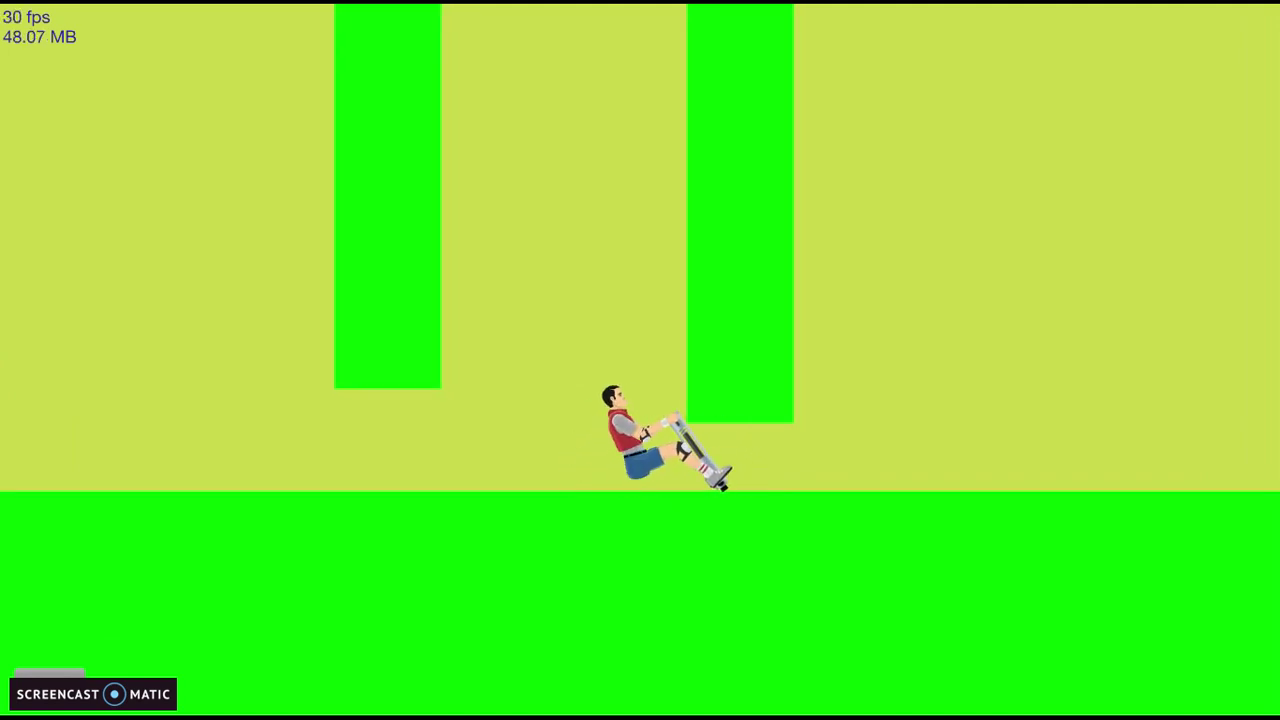
key("Return")
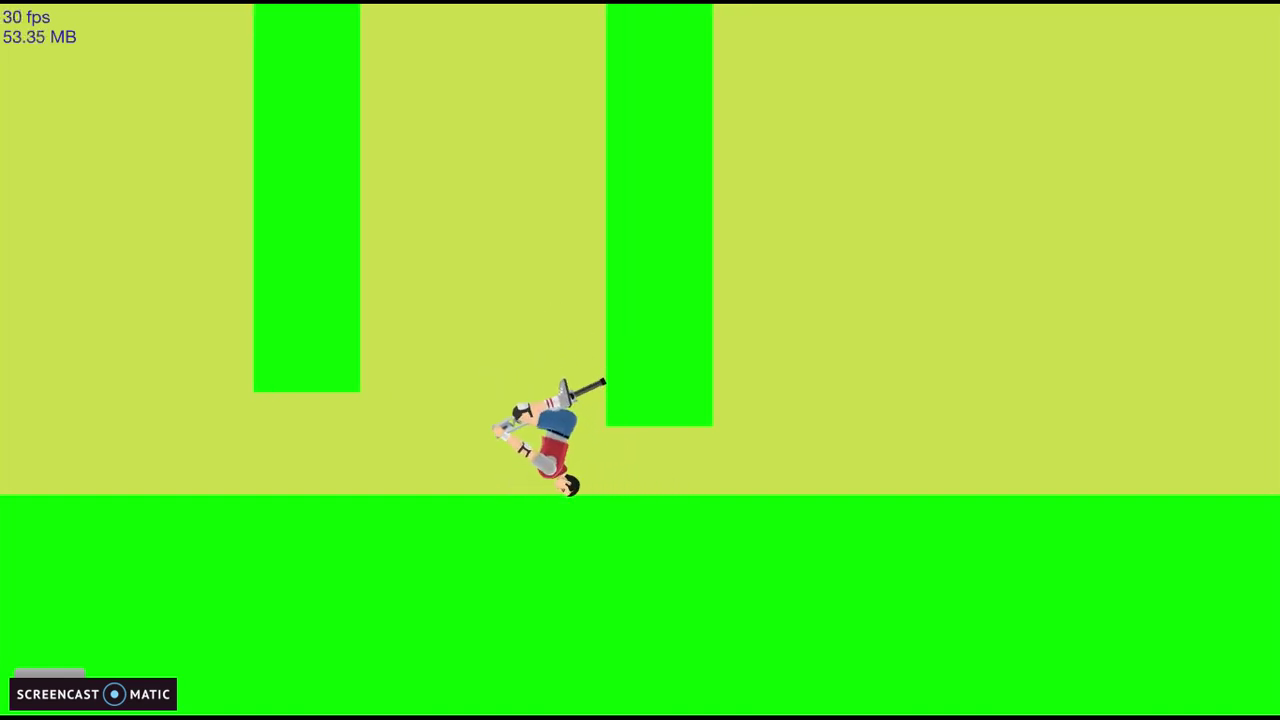
key("Return")
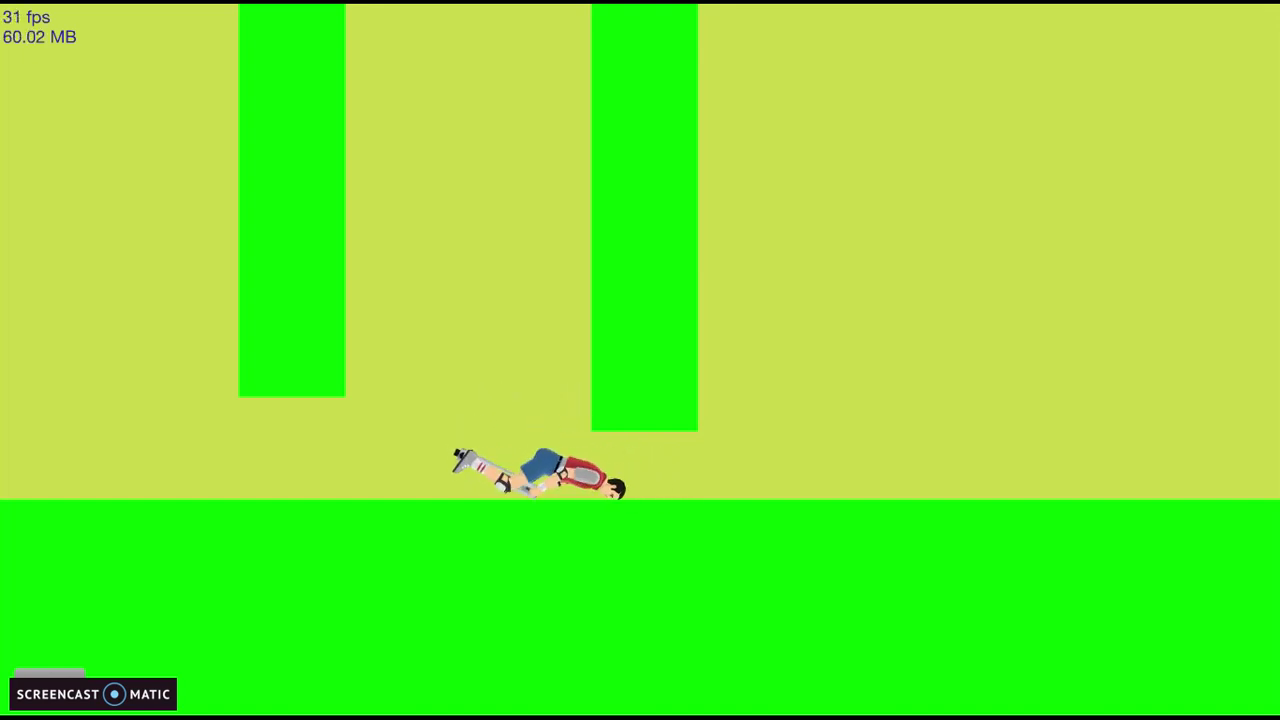
key("Return")
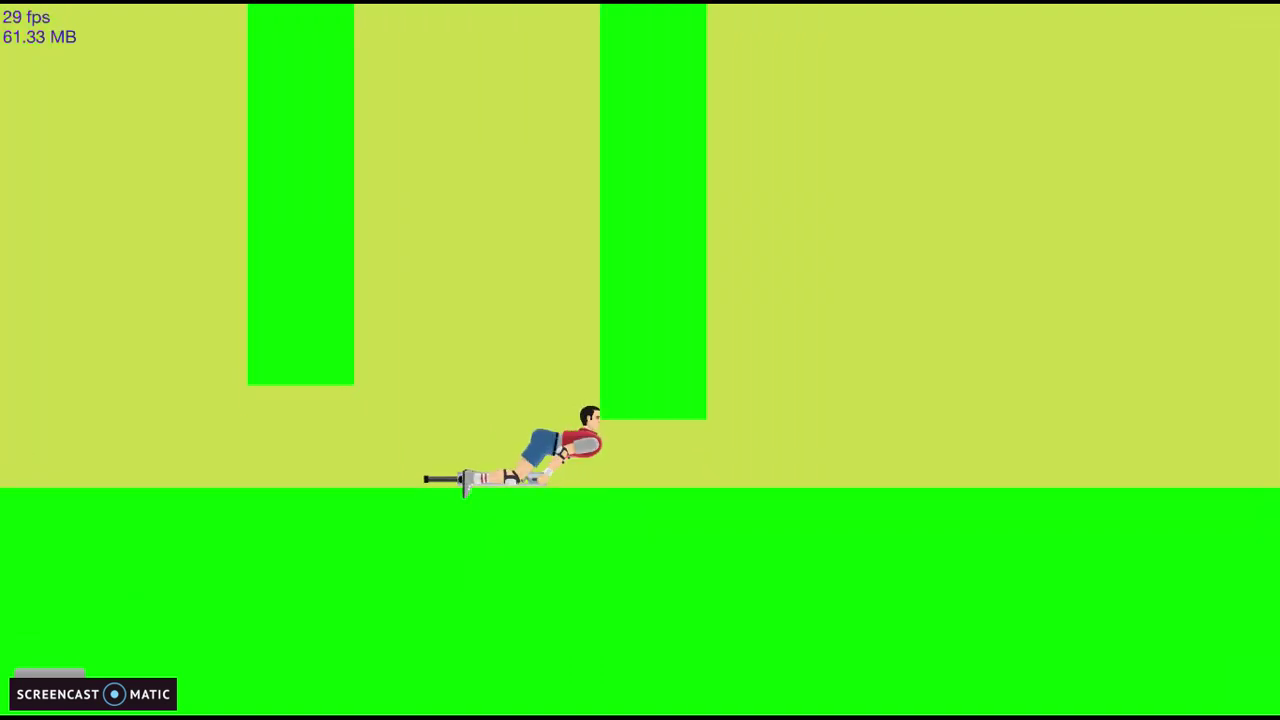
key("Return")
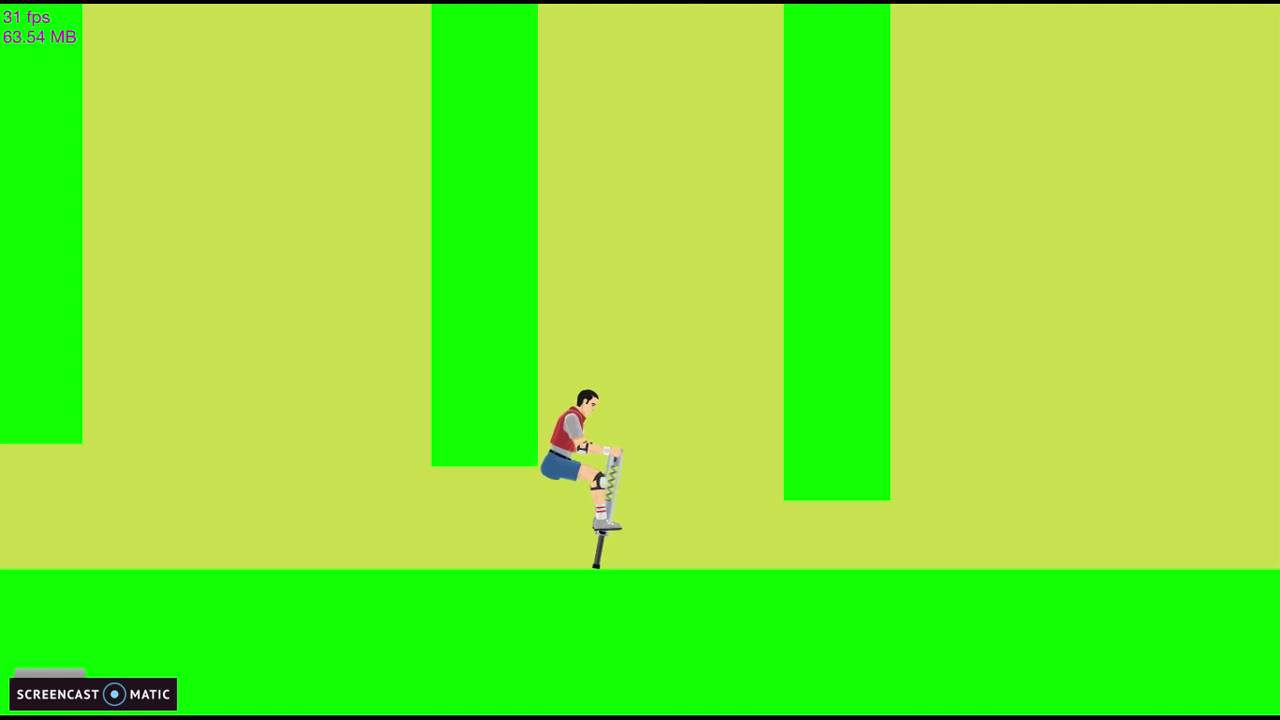
key("Right")
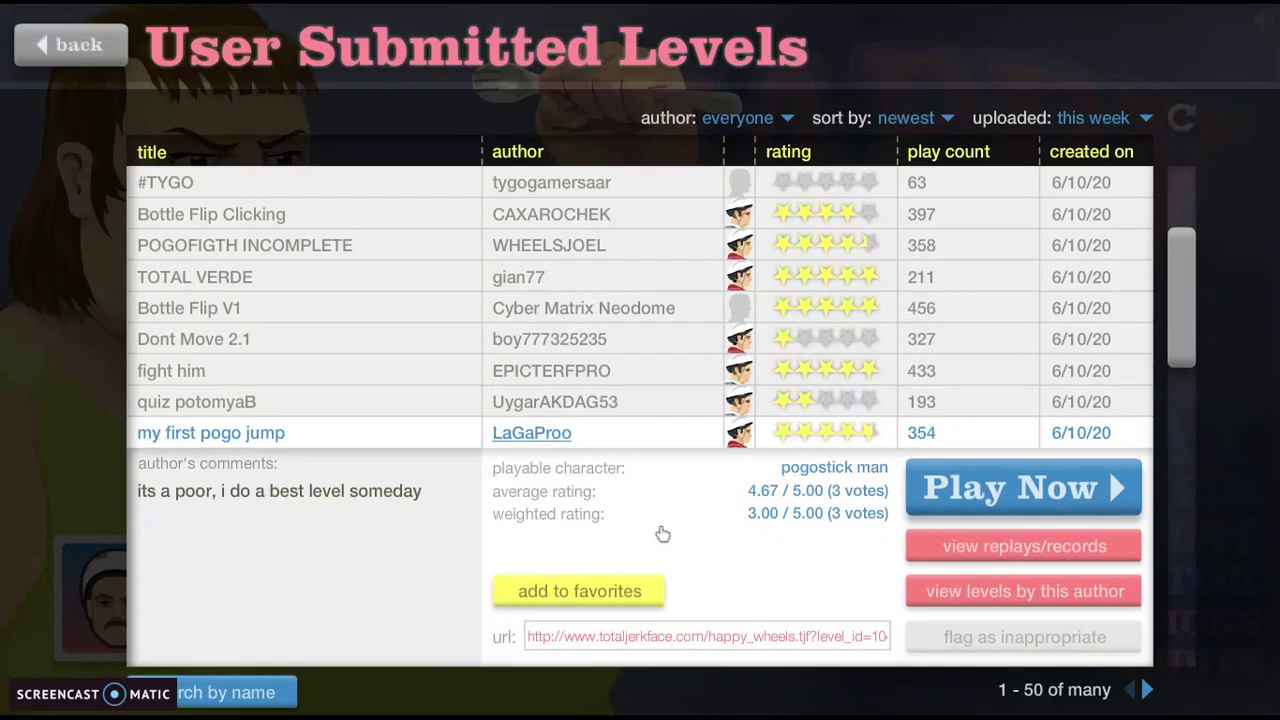
Step: Select 'Adventure land story' in User Submitted Levels and start playing it
left_click(616, 438)
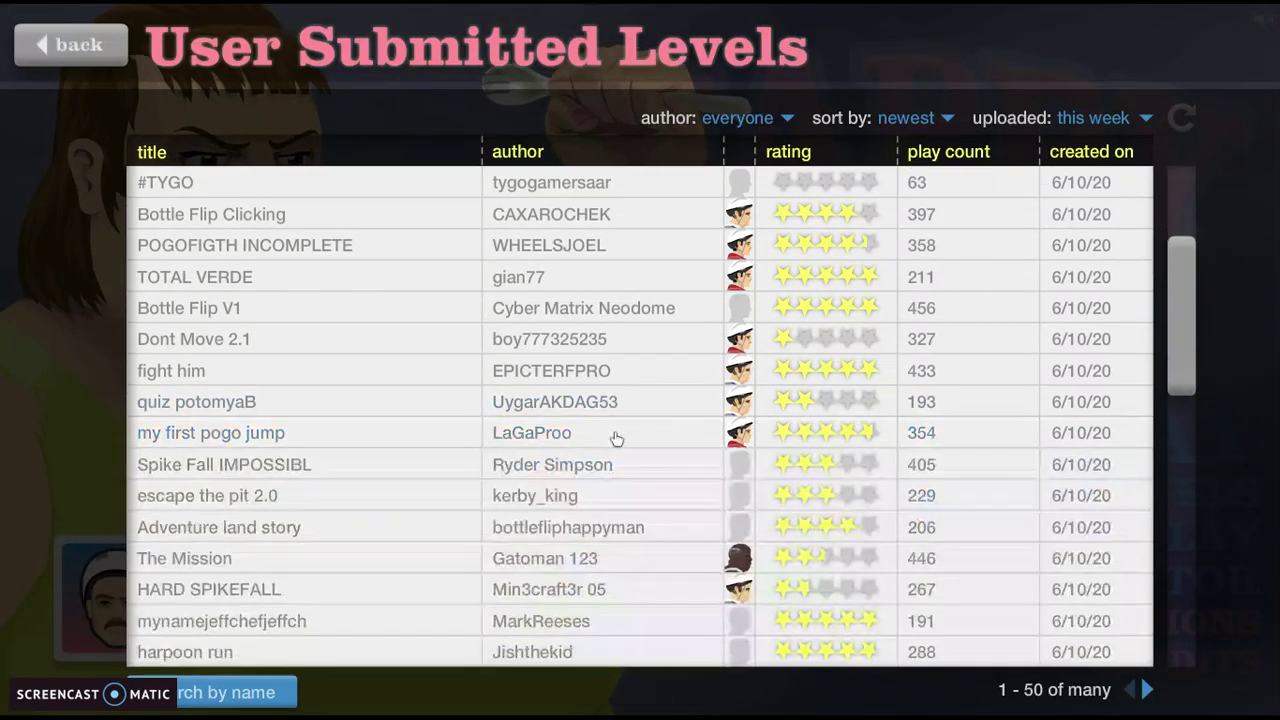
left_click(461, 535)
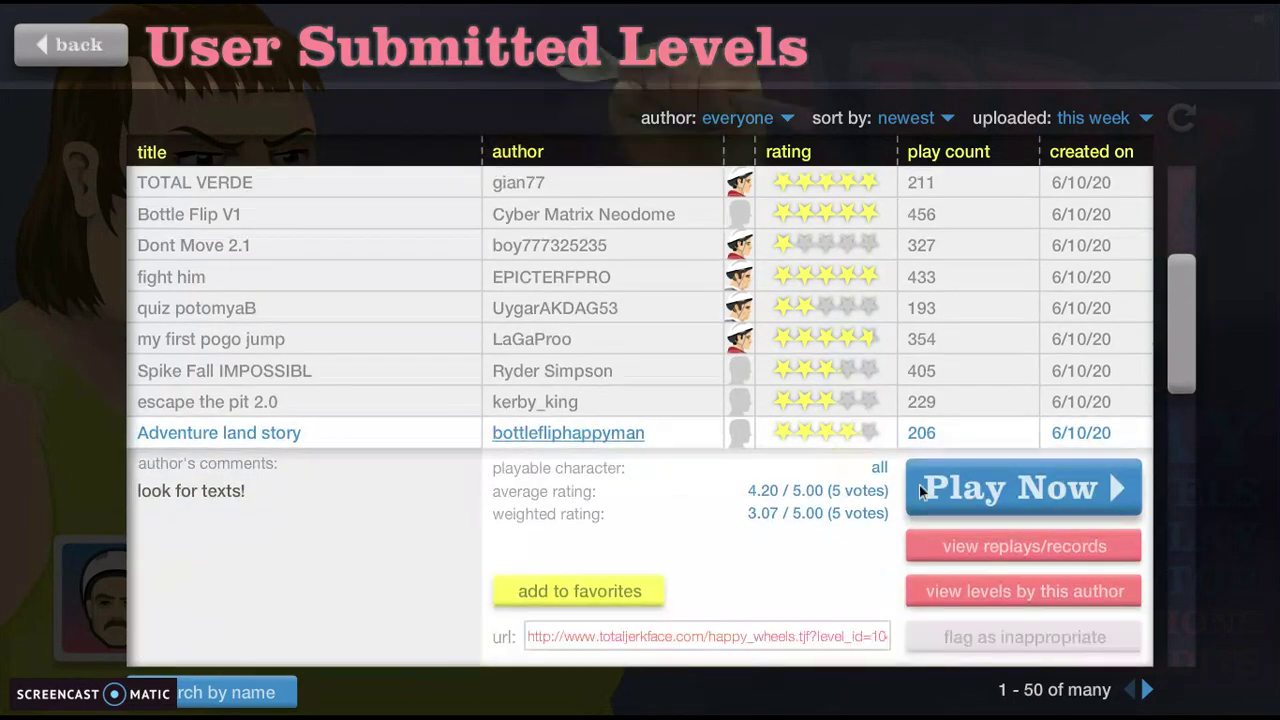
left_click(1078, 497)
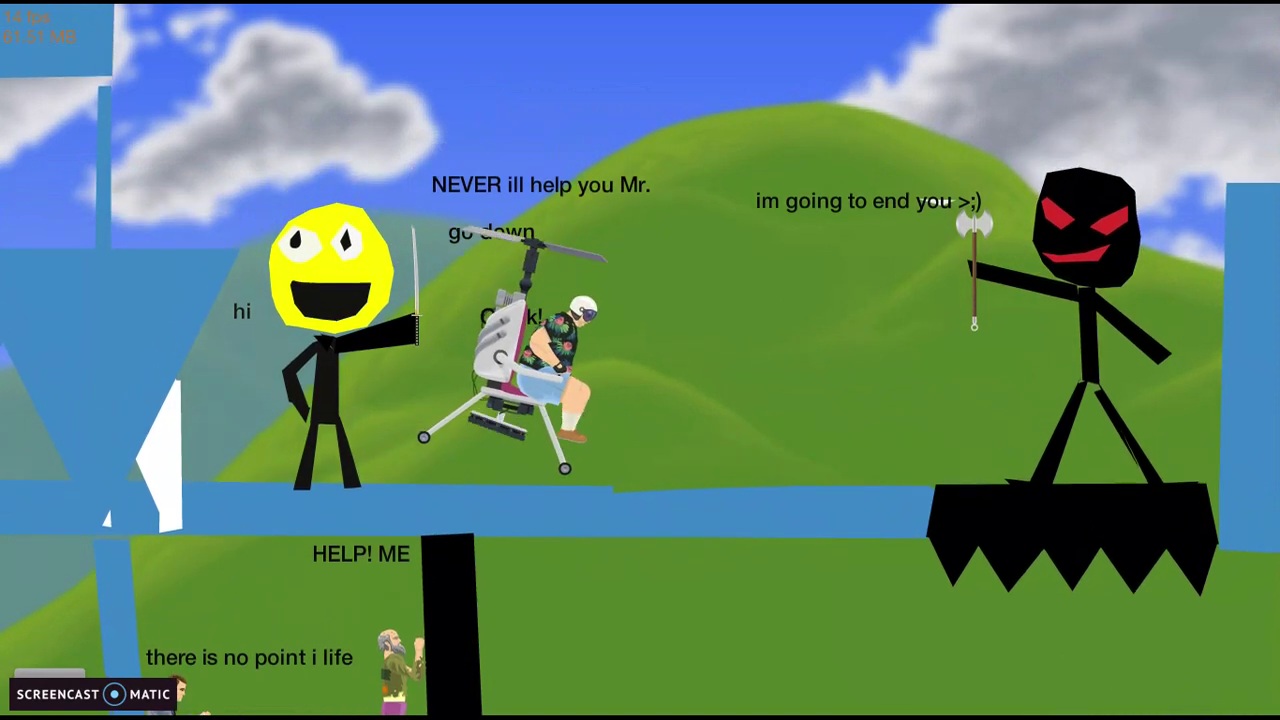
Step: Fly the helicopter below and back above the blue ledge, then climb higher
key("Right")
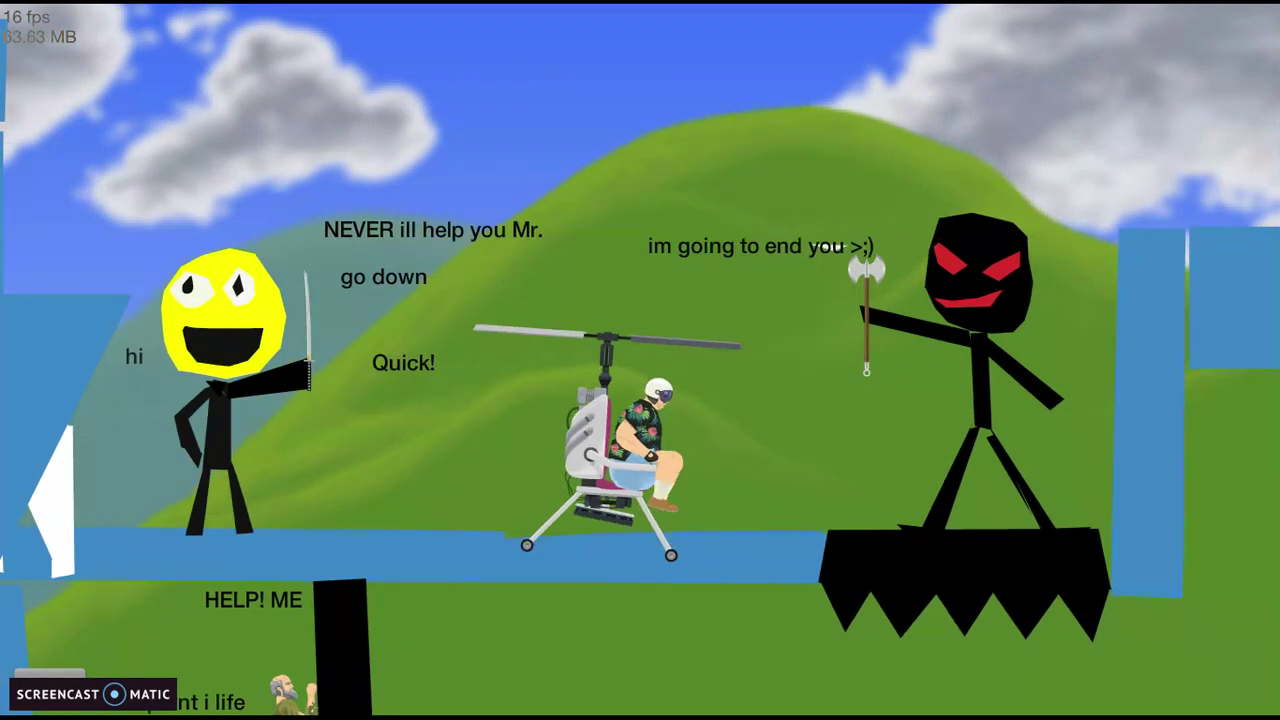
key("Down")
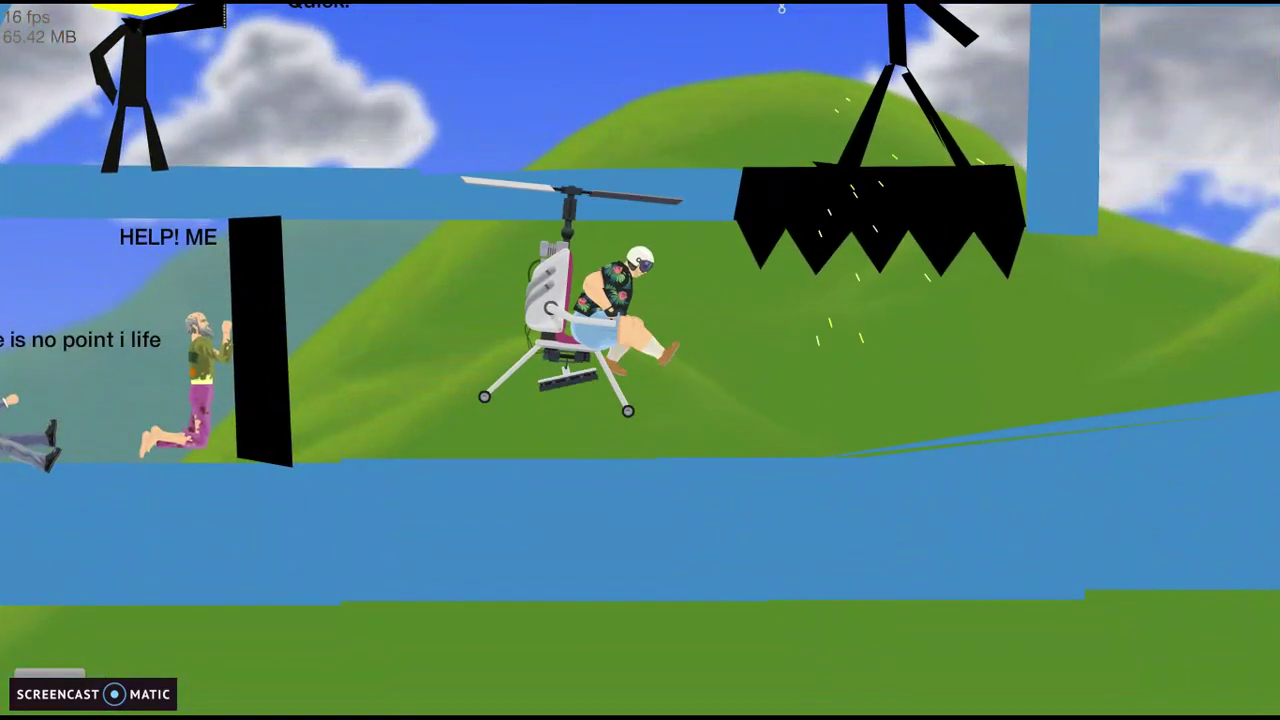
key("Up")
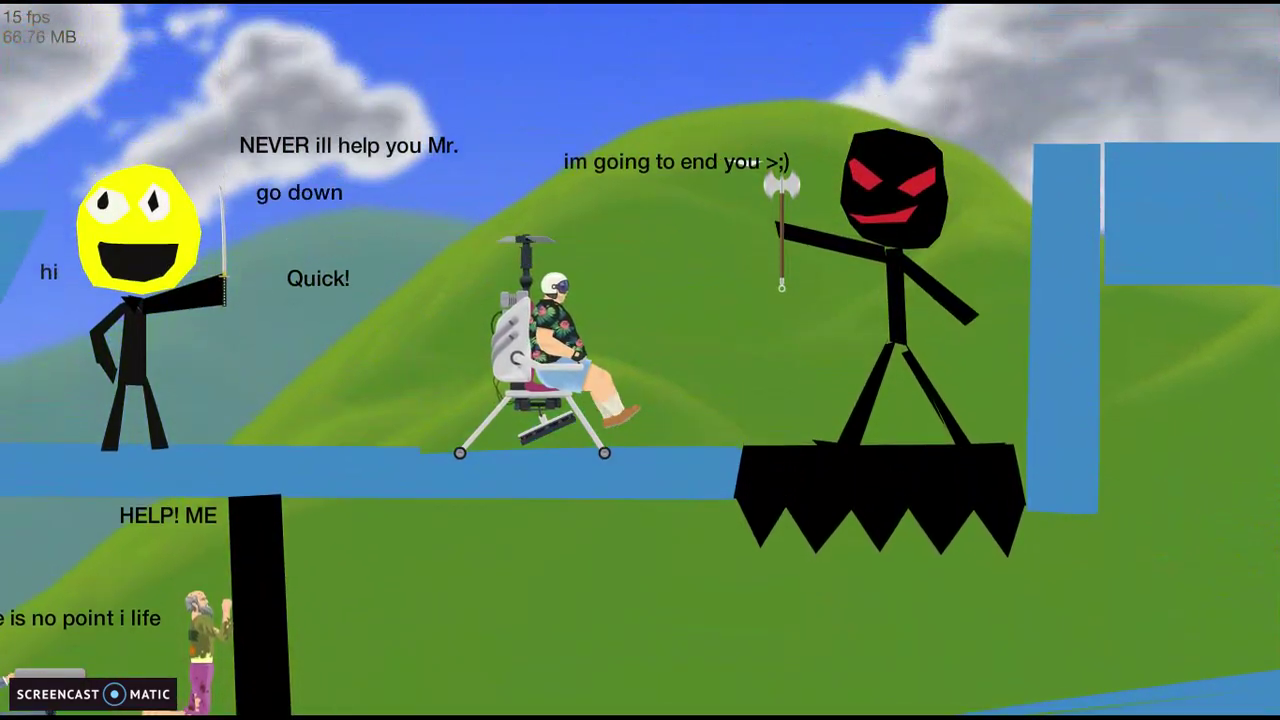
key("Down")
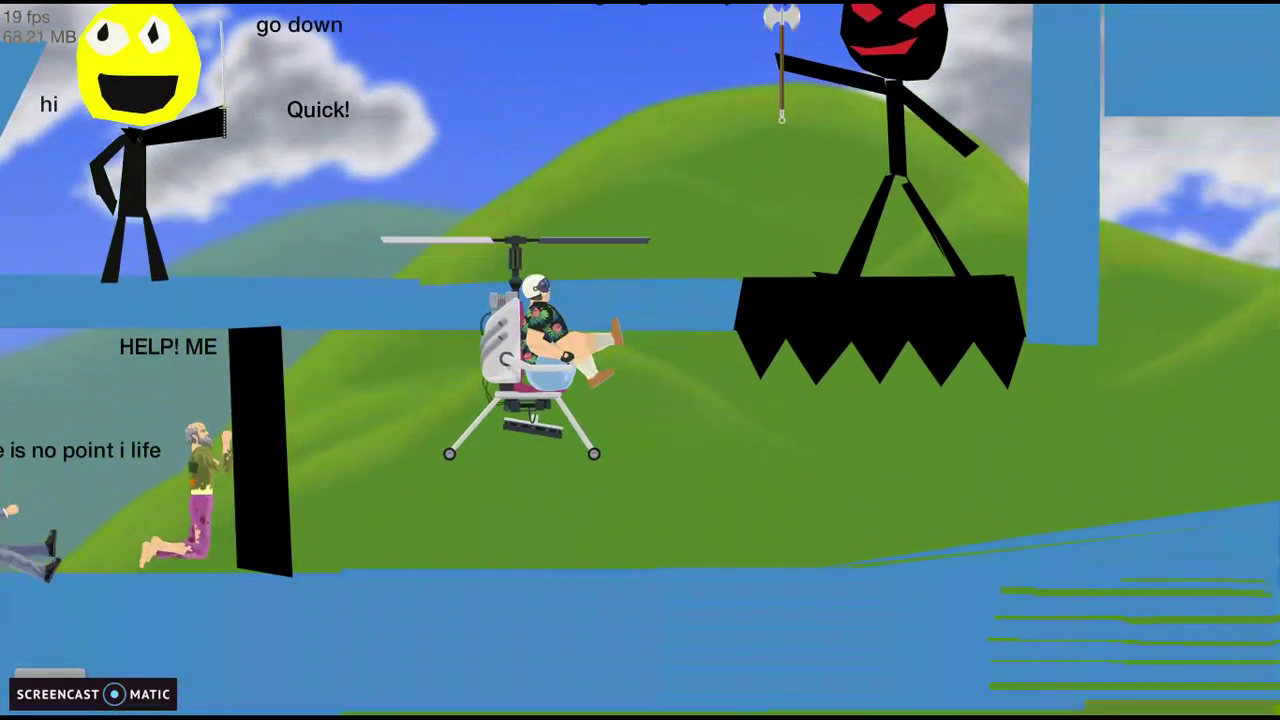
key("Right")
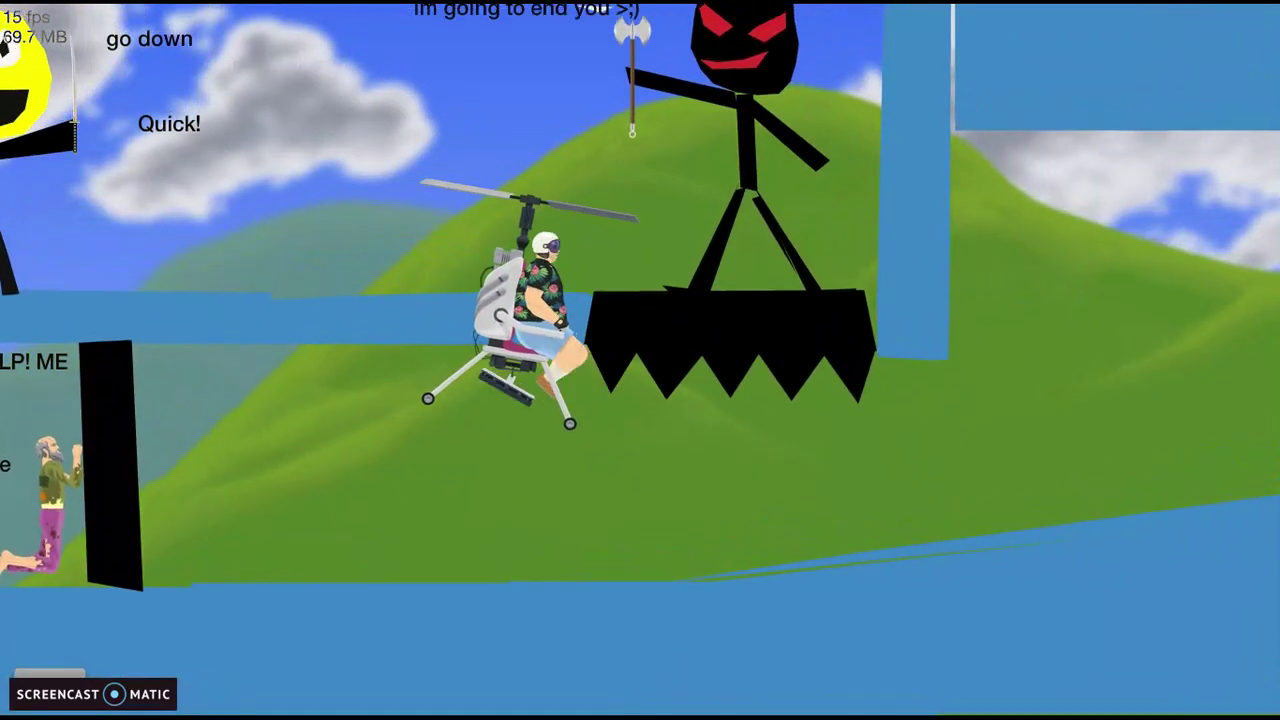
key("Left")
key("Up")
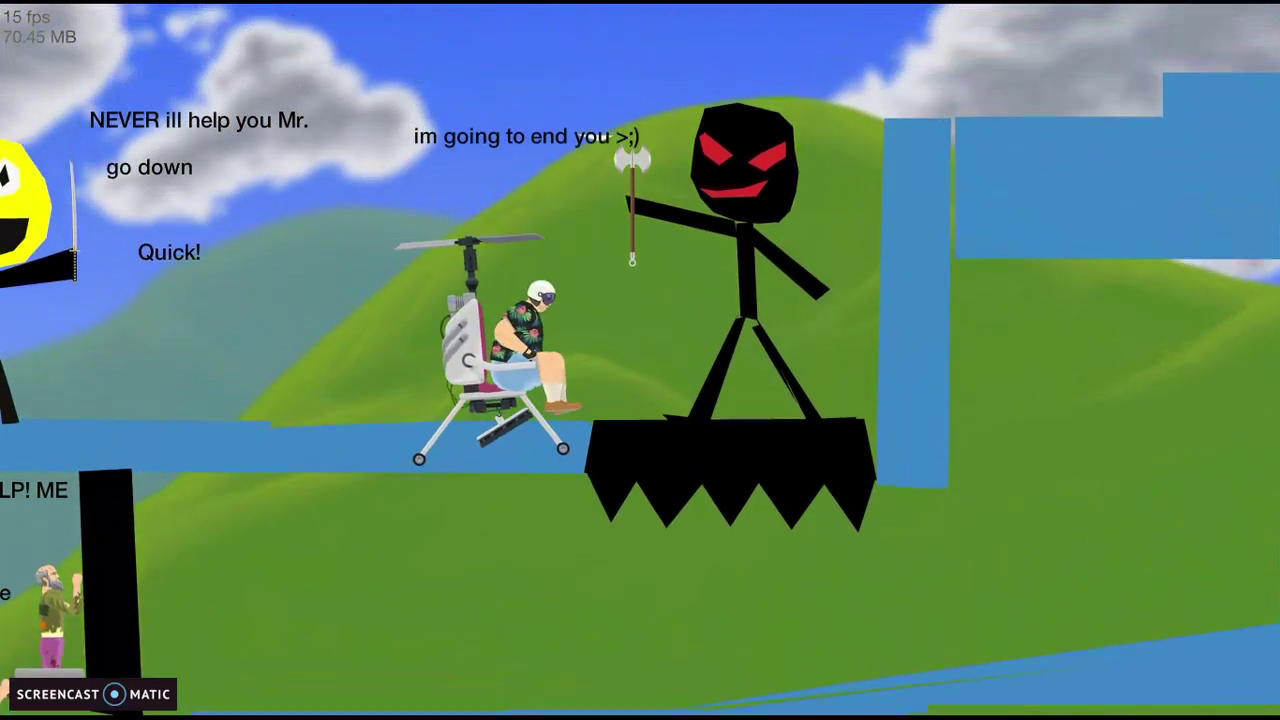
key("Up")
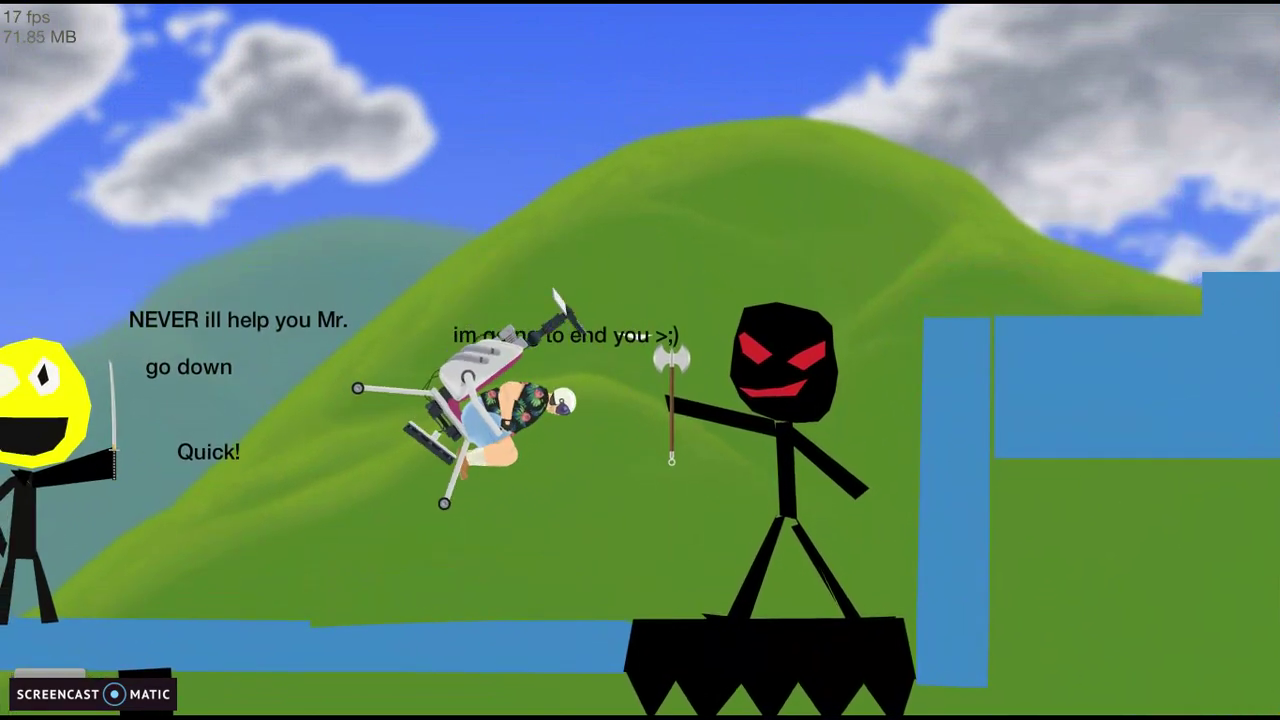
Step: Fly onto the black spiked platform, then up over the yellow-faced stickman
key("Right")
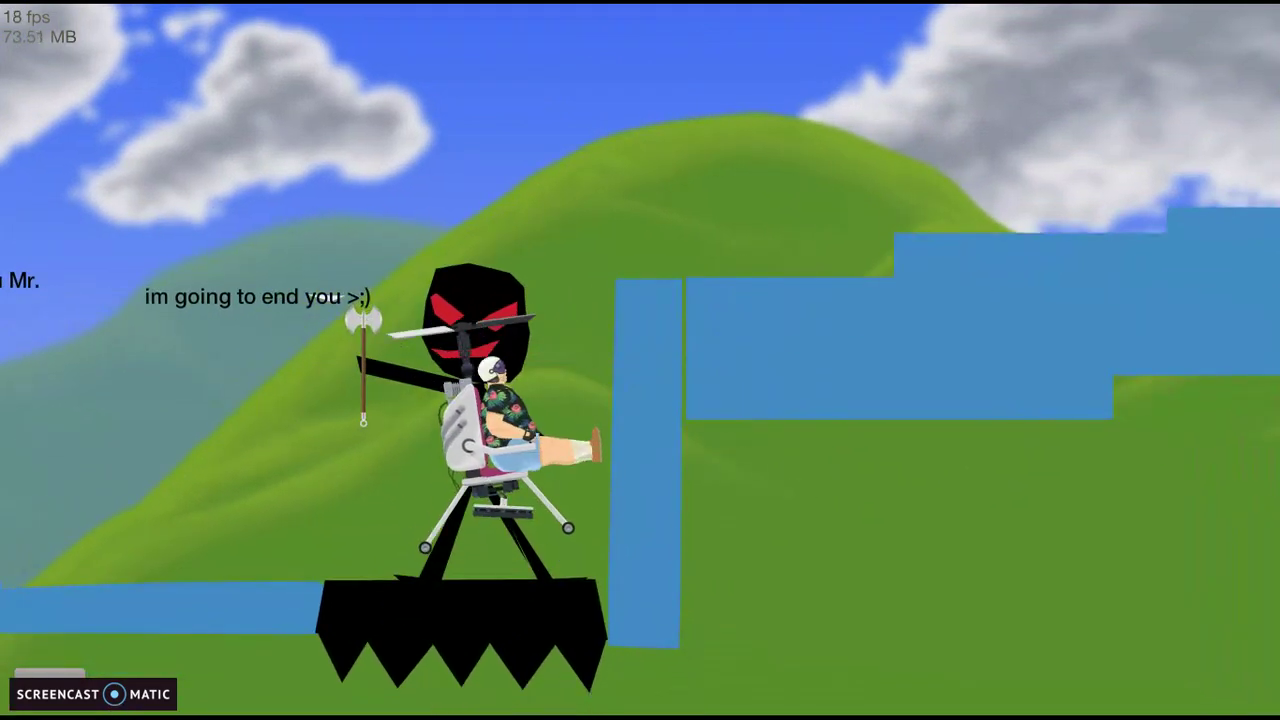
key("Left")
key("Up")
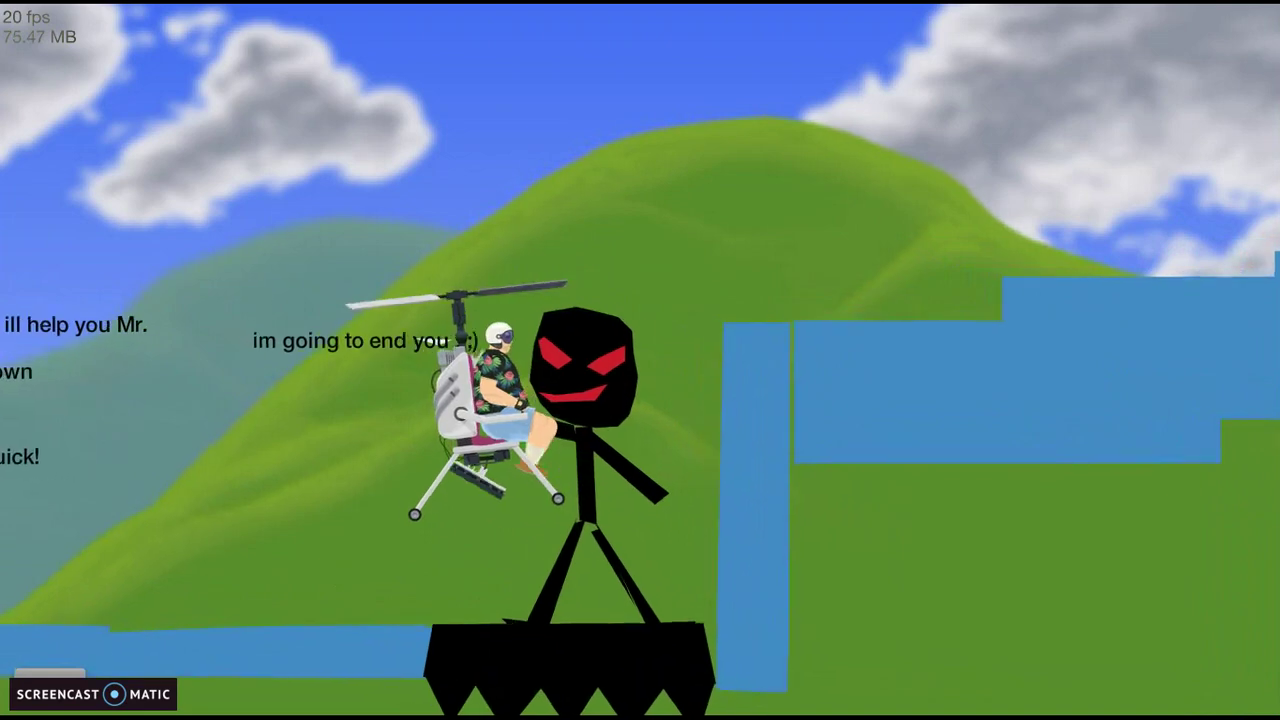
key("Left")
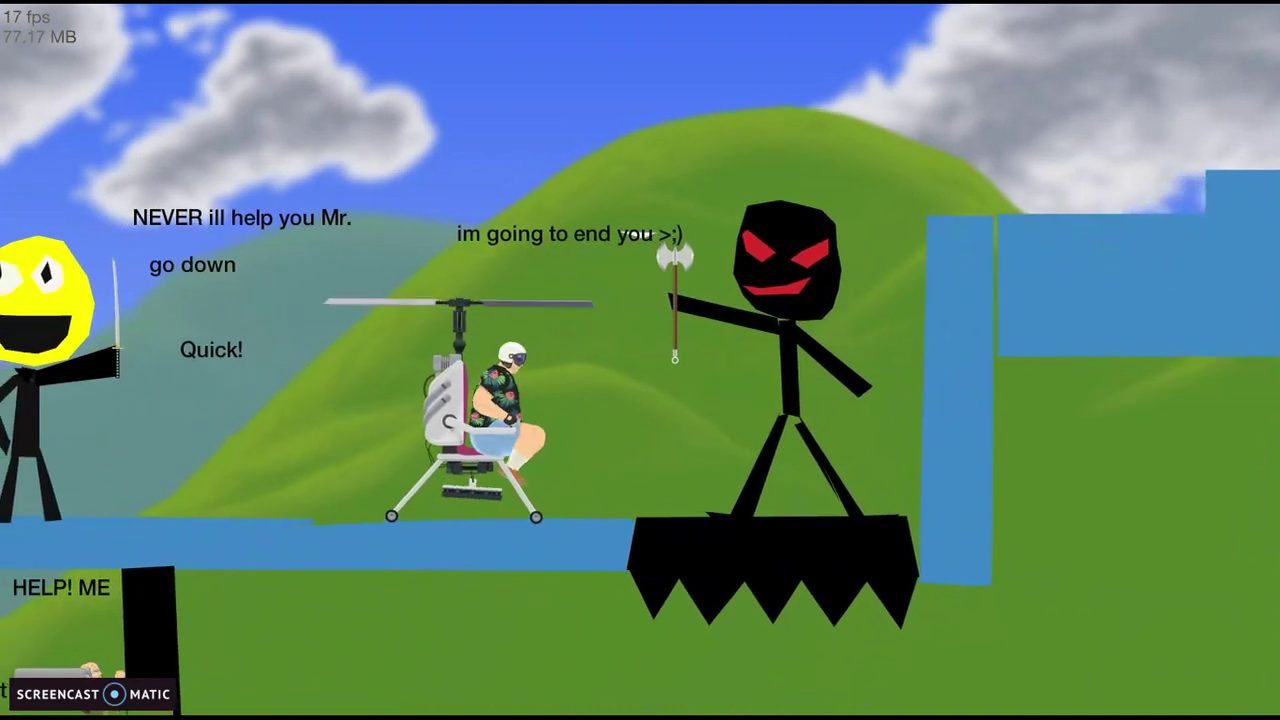
key("Up")
key("Left")
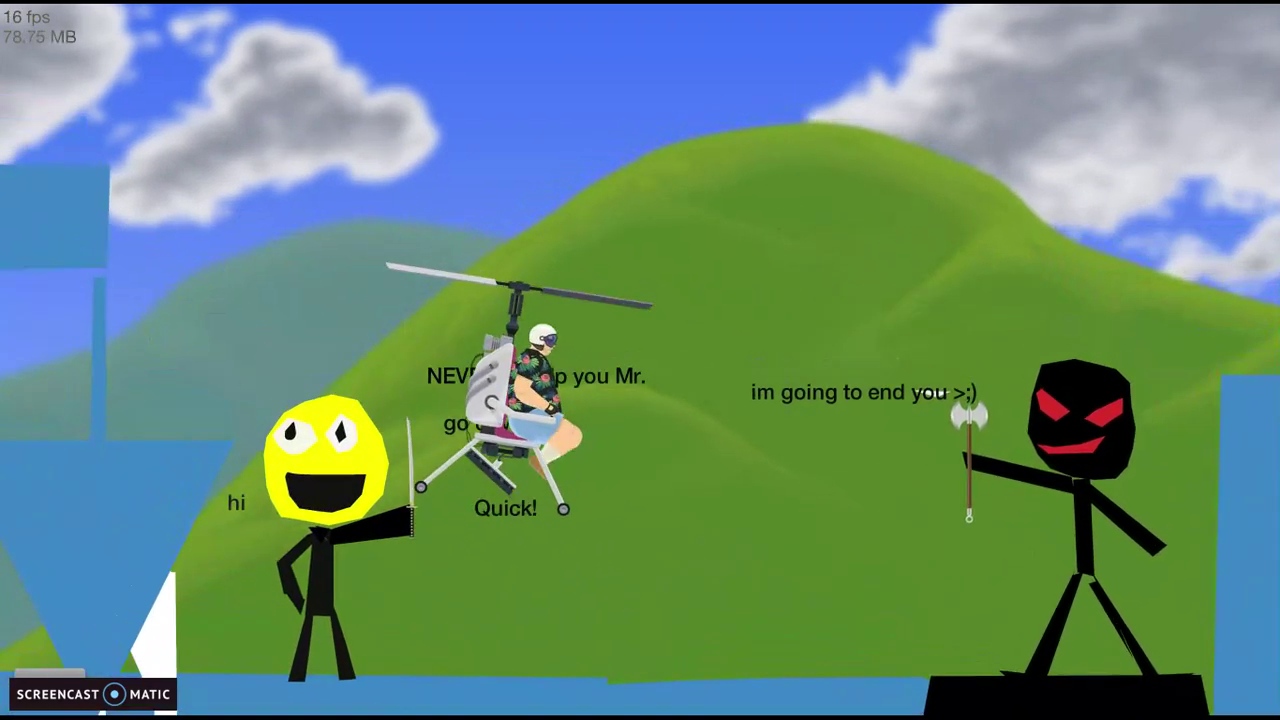
key("Left")
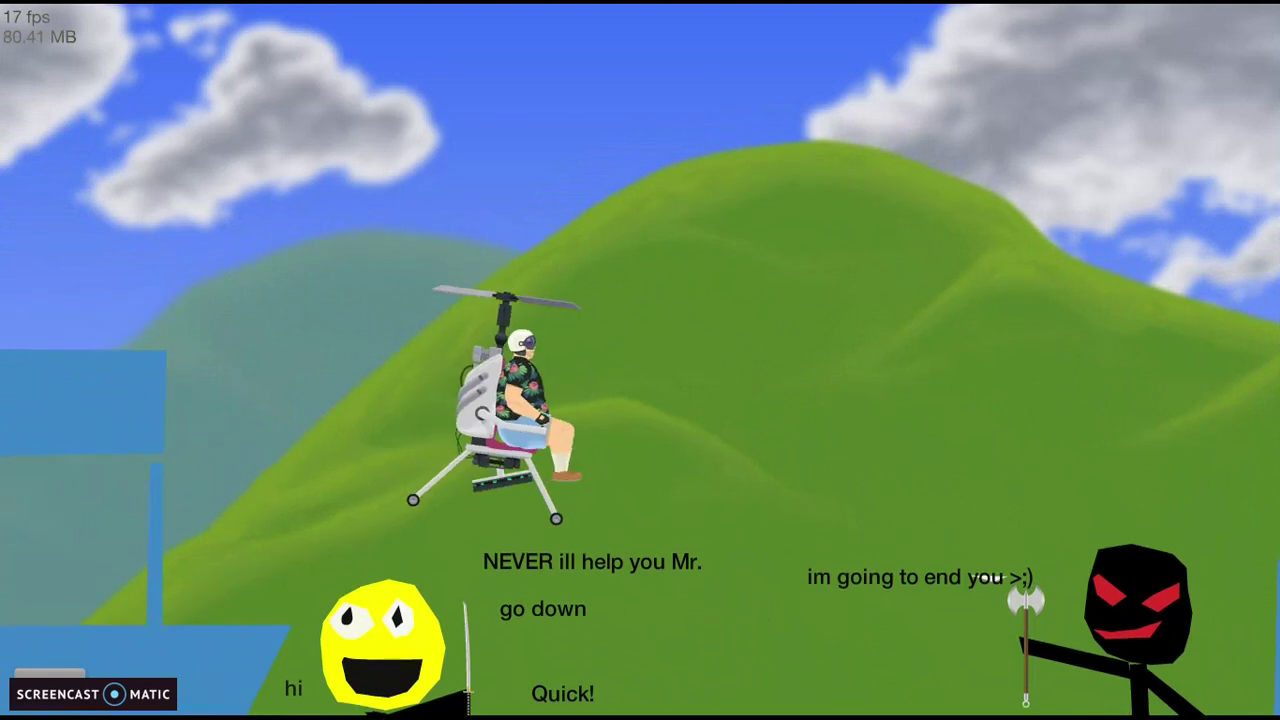
Step: Fly past the red-eyed stickman beneath the spiked platform, then pause the level
key("Right")
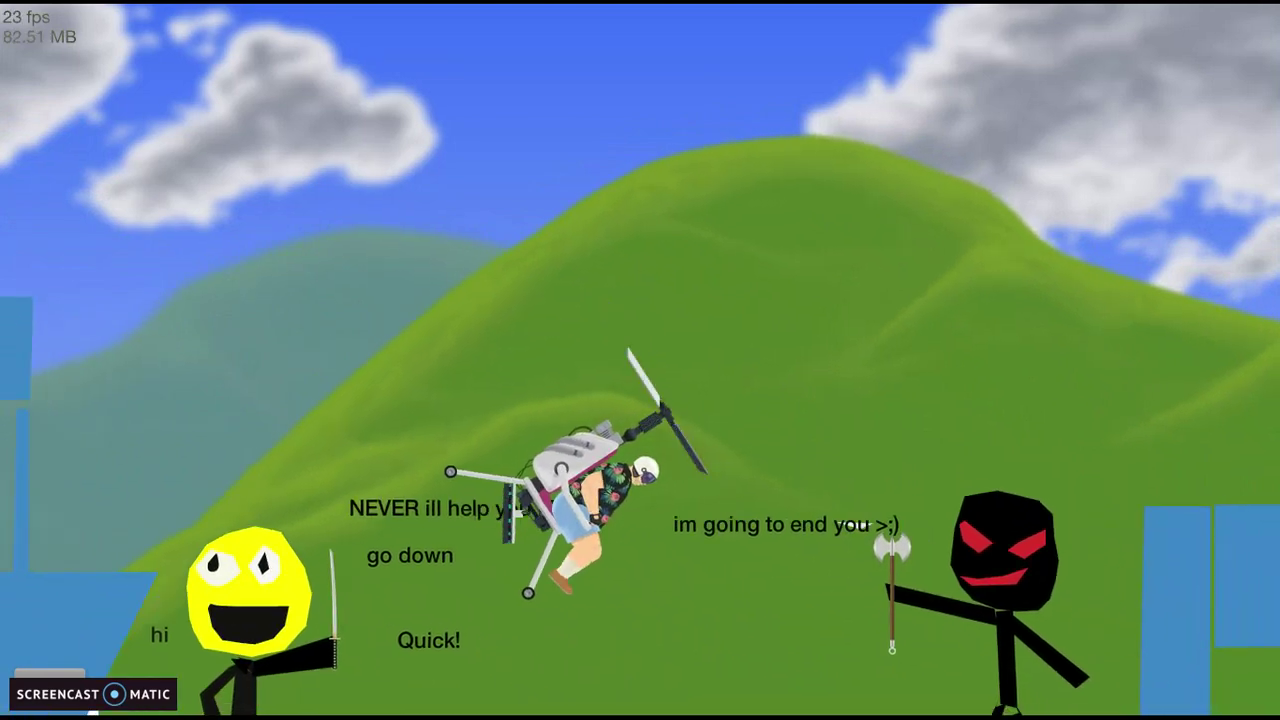
key("Left")
key("Down")
key("Left")
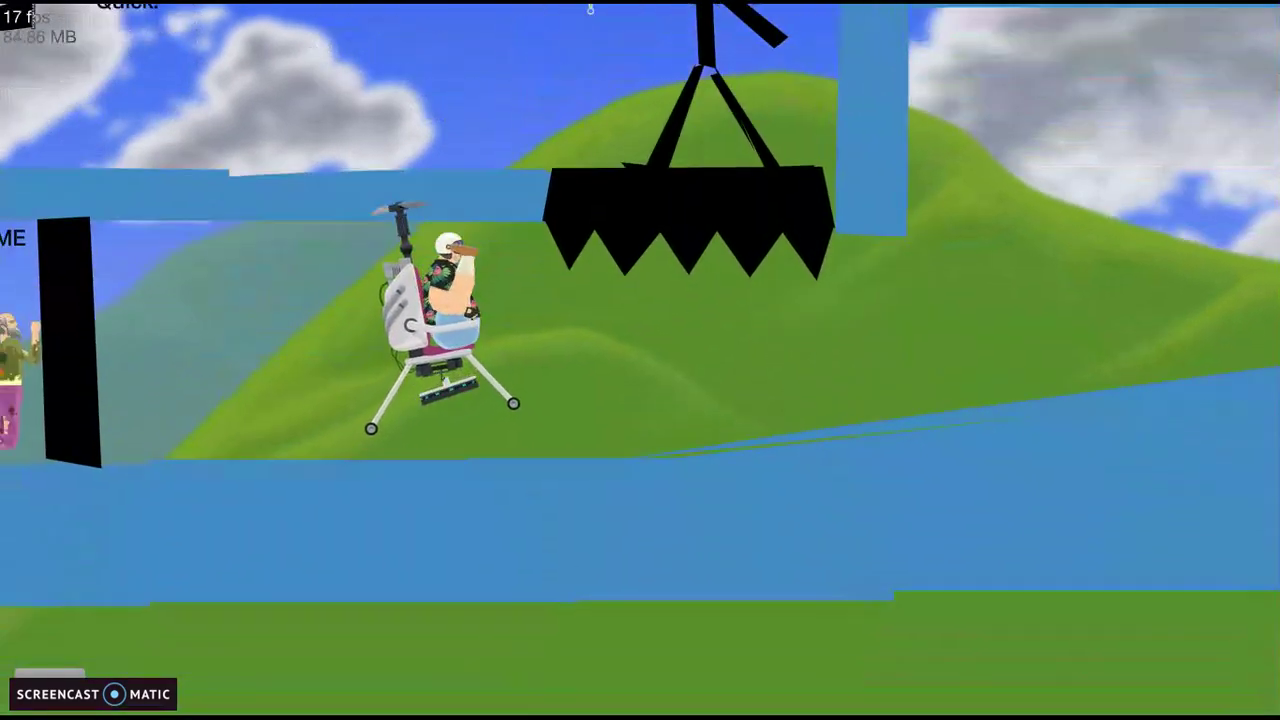
key("Right")
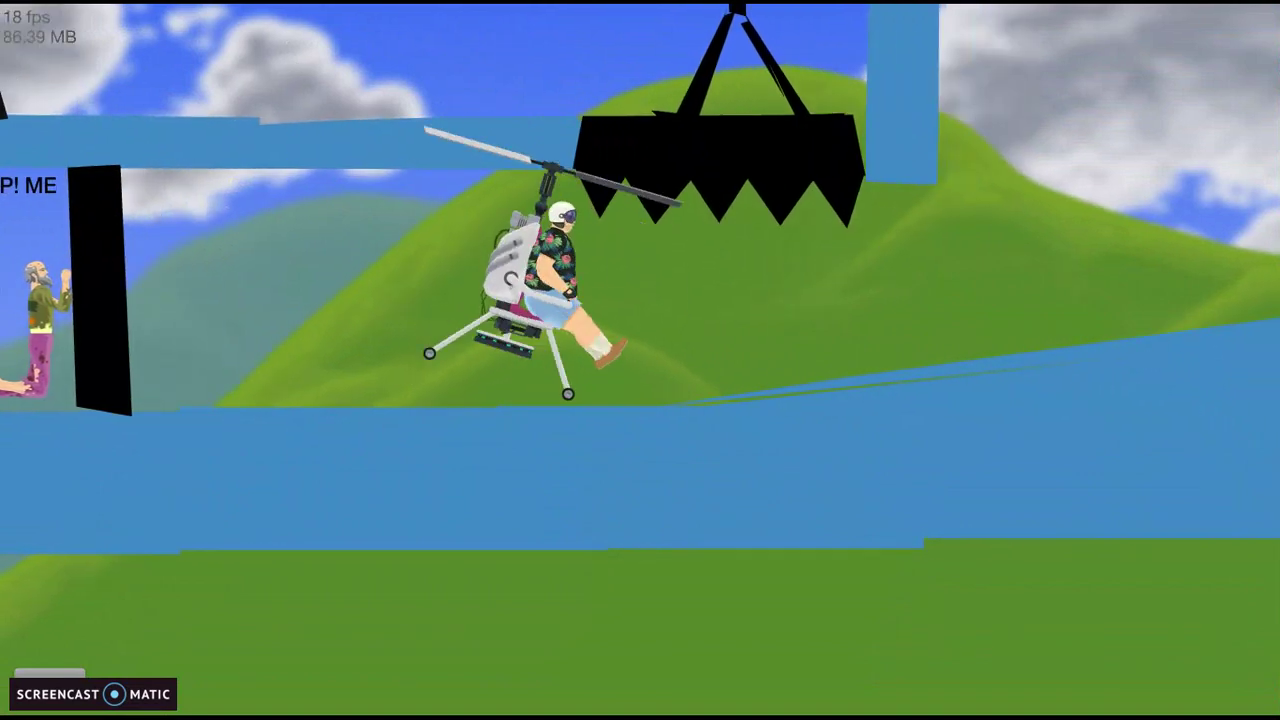
key("Up")
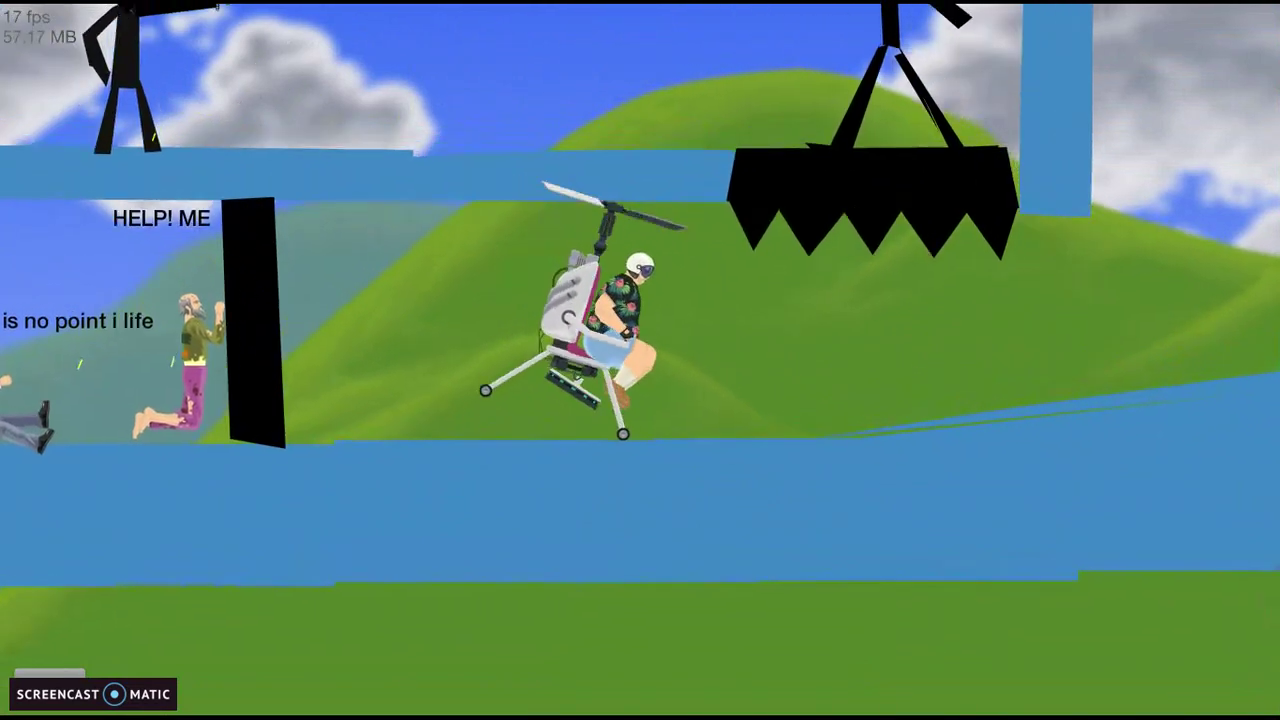
key("Right")
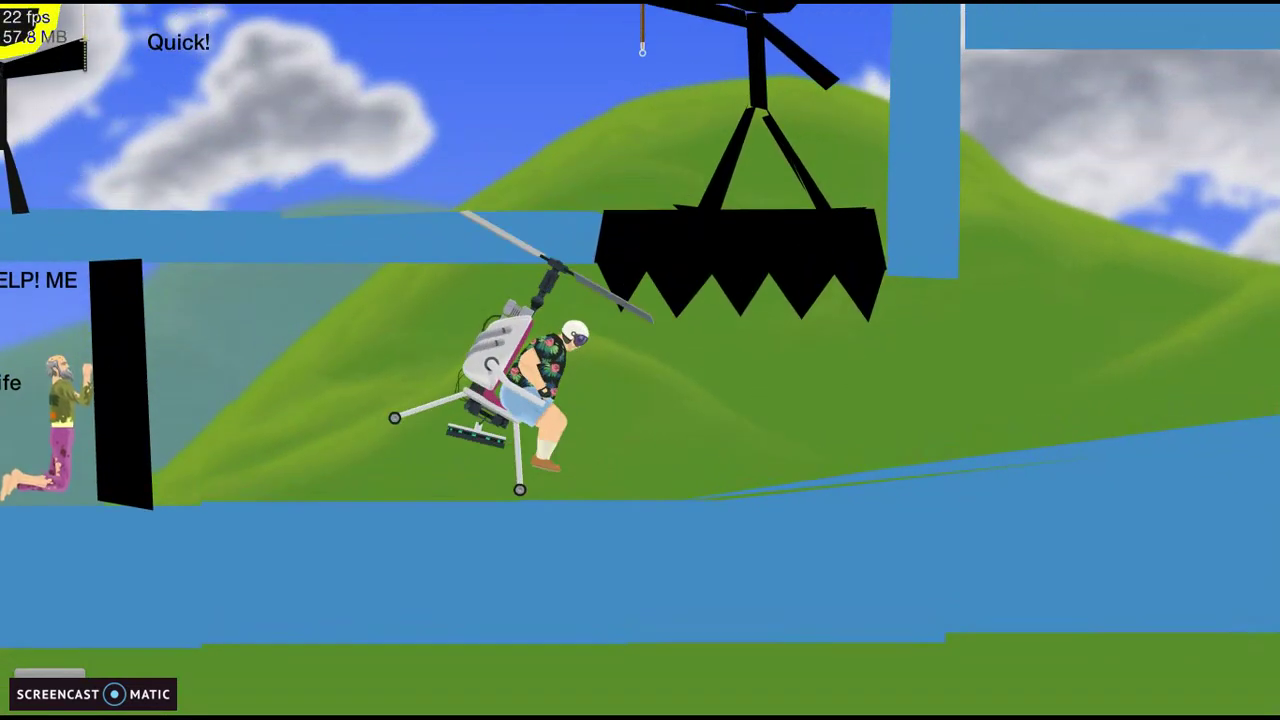
key("Escape")
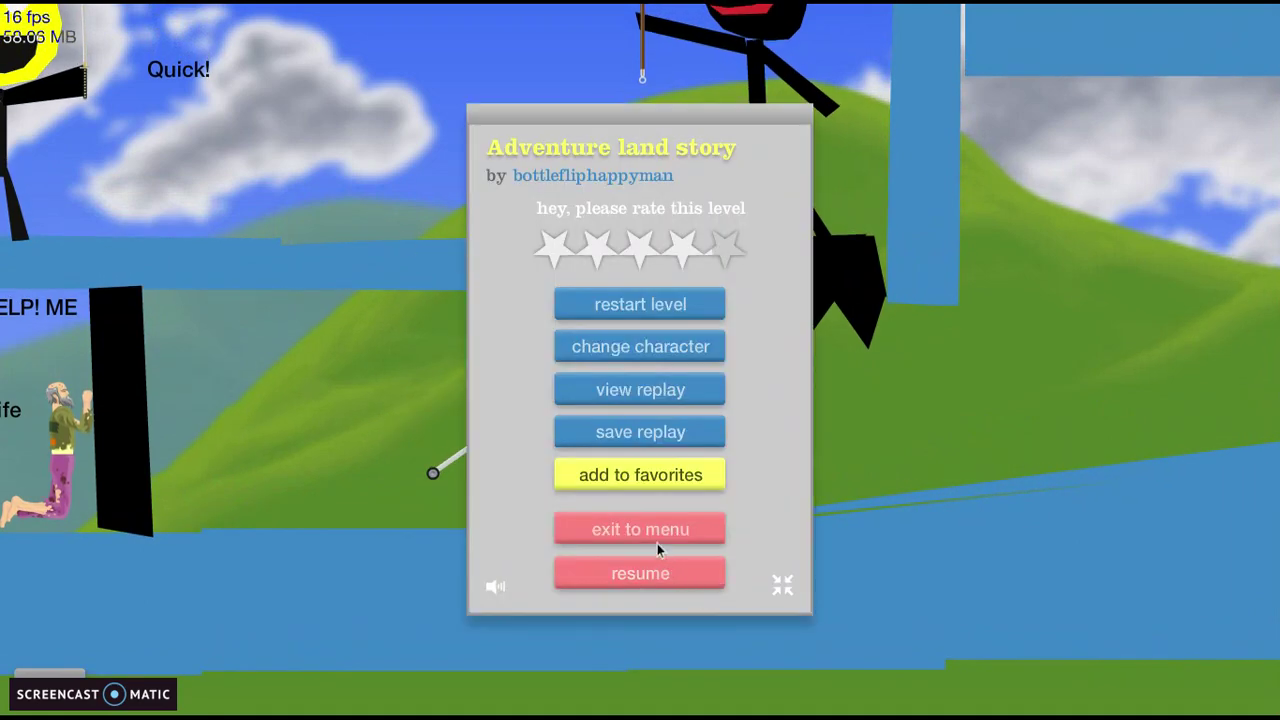
Step: Switch from the helicopter to the minecart character via the pause menu
left_click(633, 350)
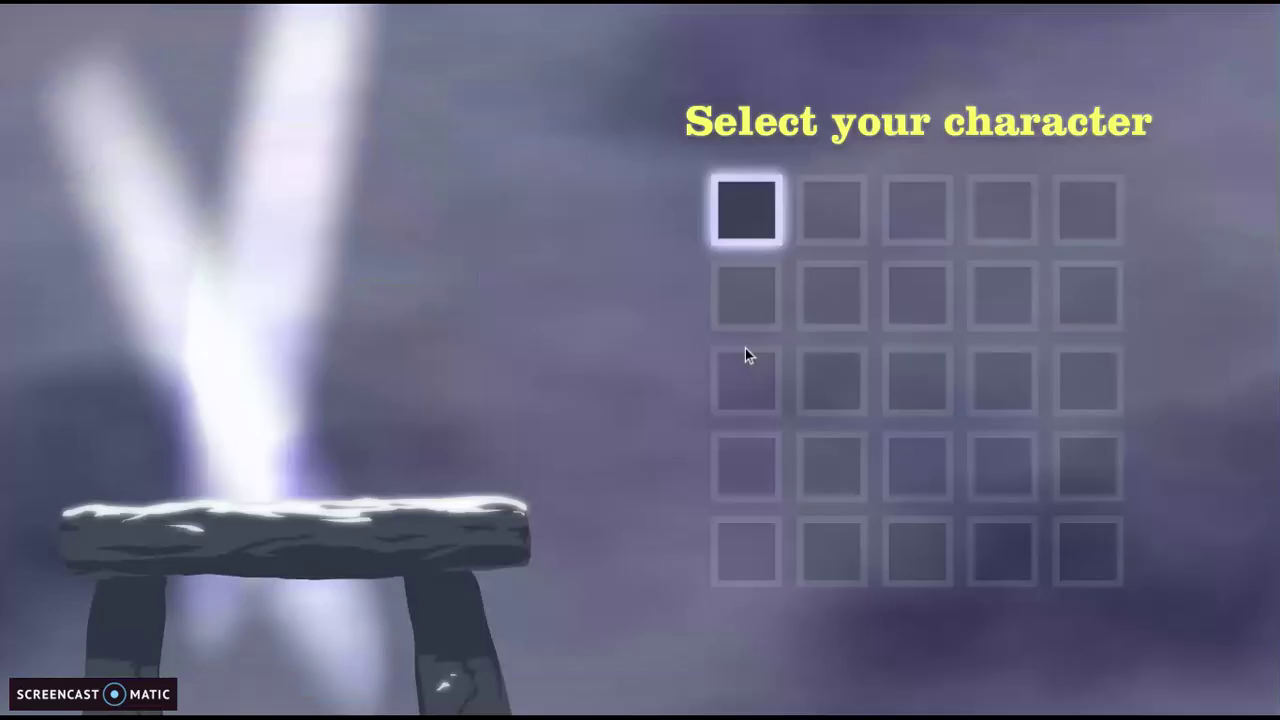
left_click(833, 297)
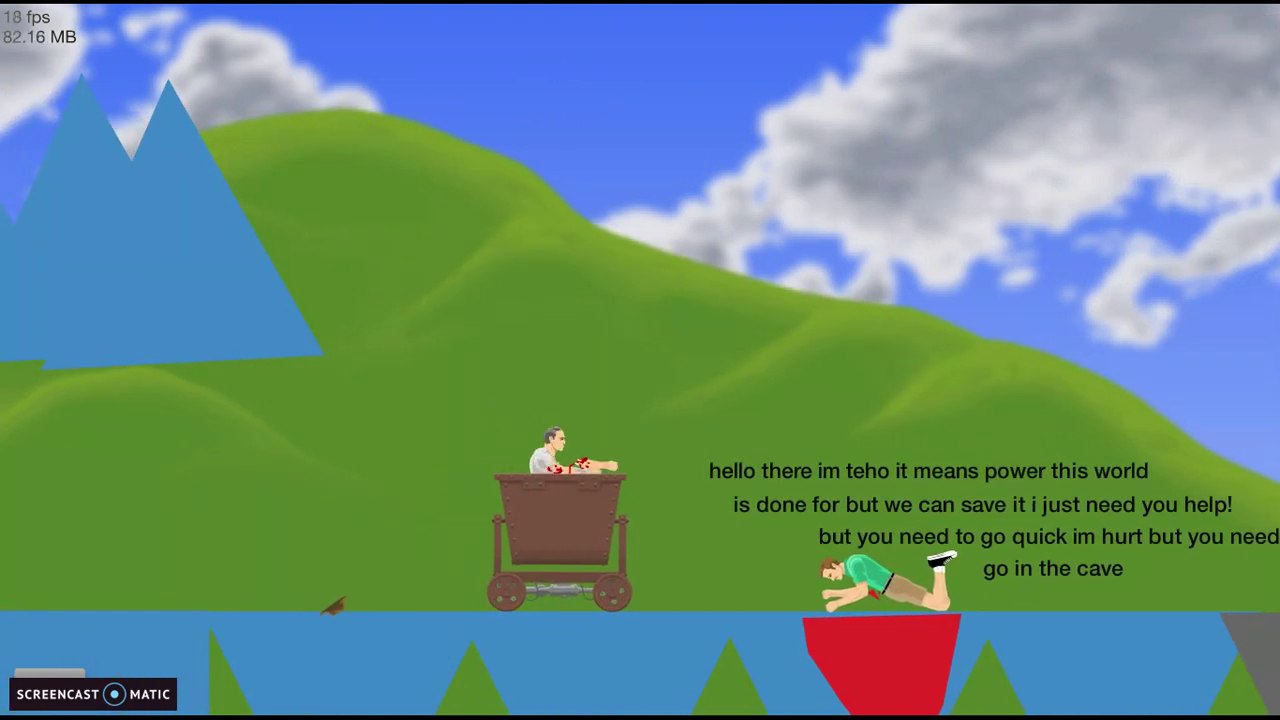
Step: Drive the minecart right toward the injured green-shirted character
key("Right")
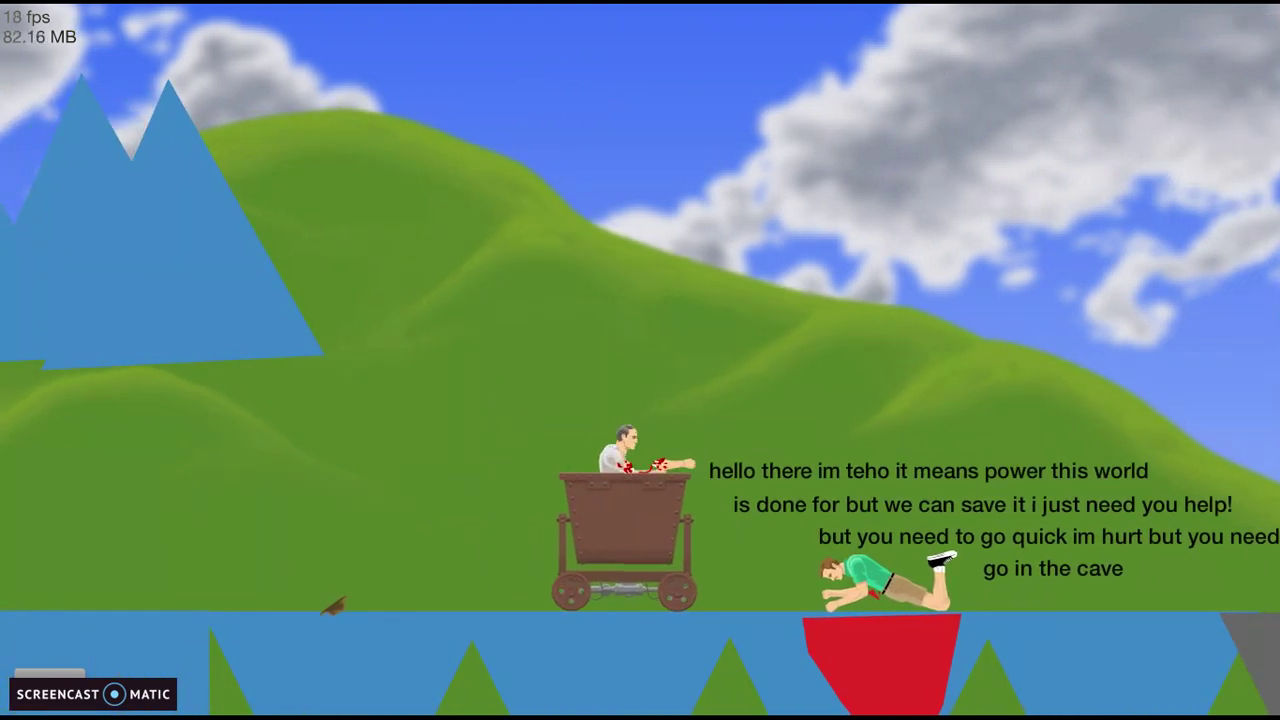